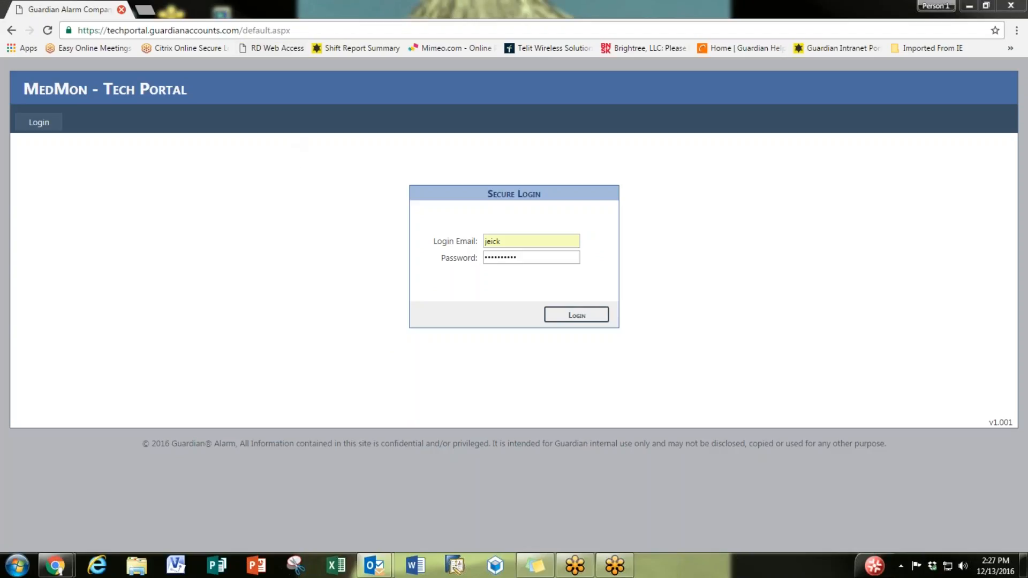
# Step: Sign in to the portal and open the Payable Form for a new job submittal
pyautogui.moveTo(296, 30); pyautogui.dragTo(6, 40)
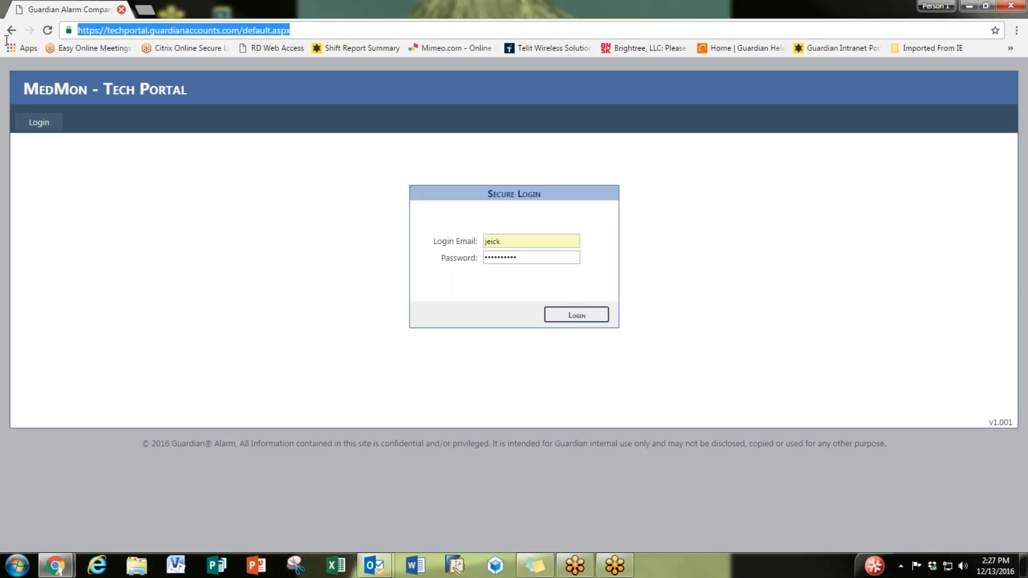
pyautogui.click(129, 171)
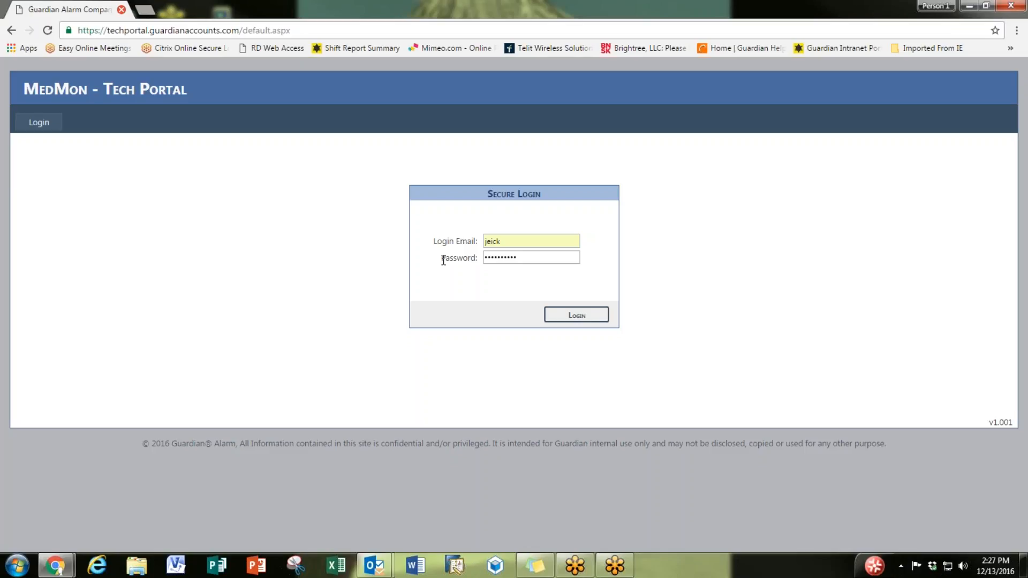
pyautogui.click(572, 319)
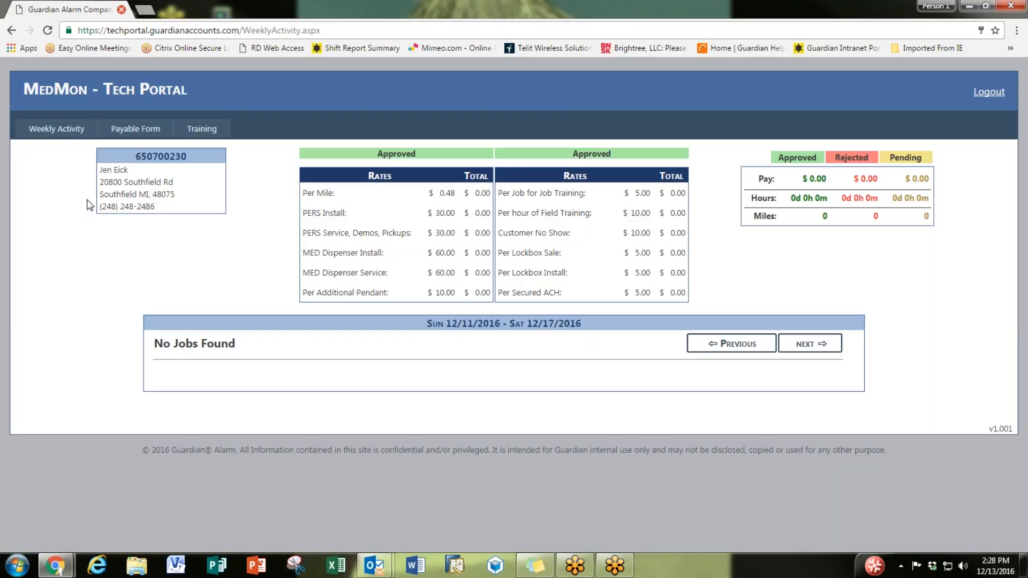
pyautogui.click(156, 134)
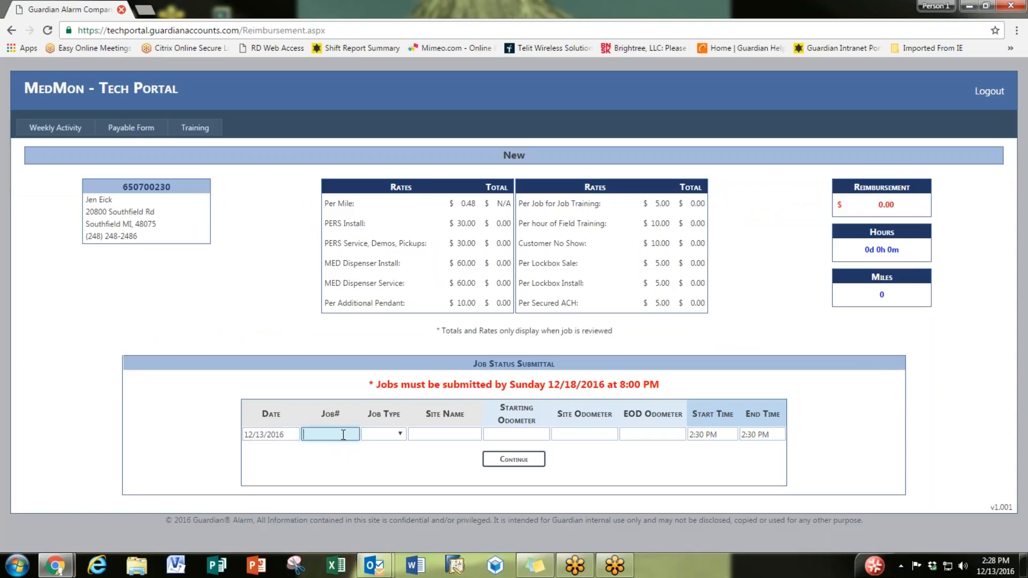
# Step: Enter the job number and choose Install as the job type
pyautogui.click(293, 435)
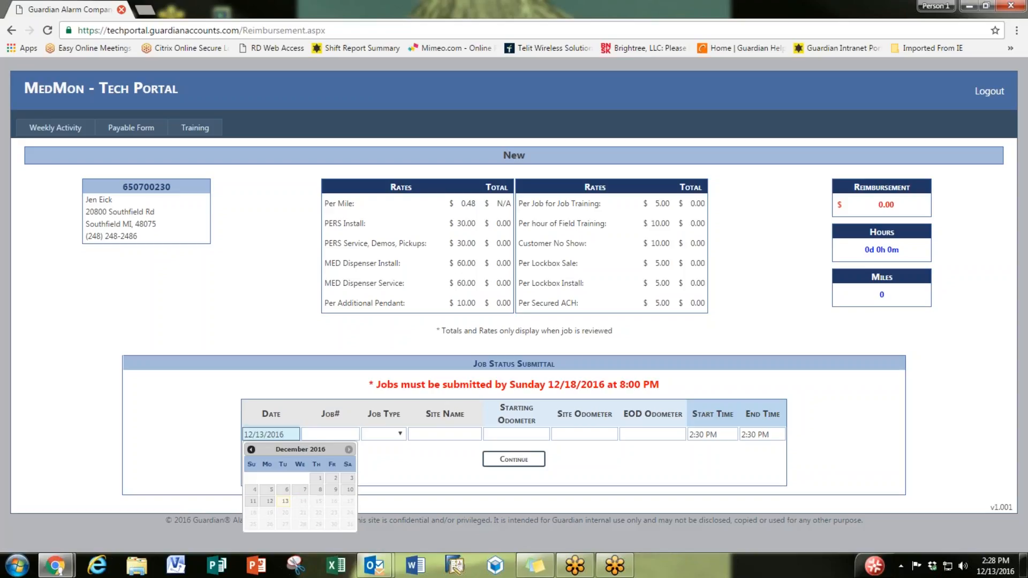
pyautogui.press('Tab')
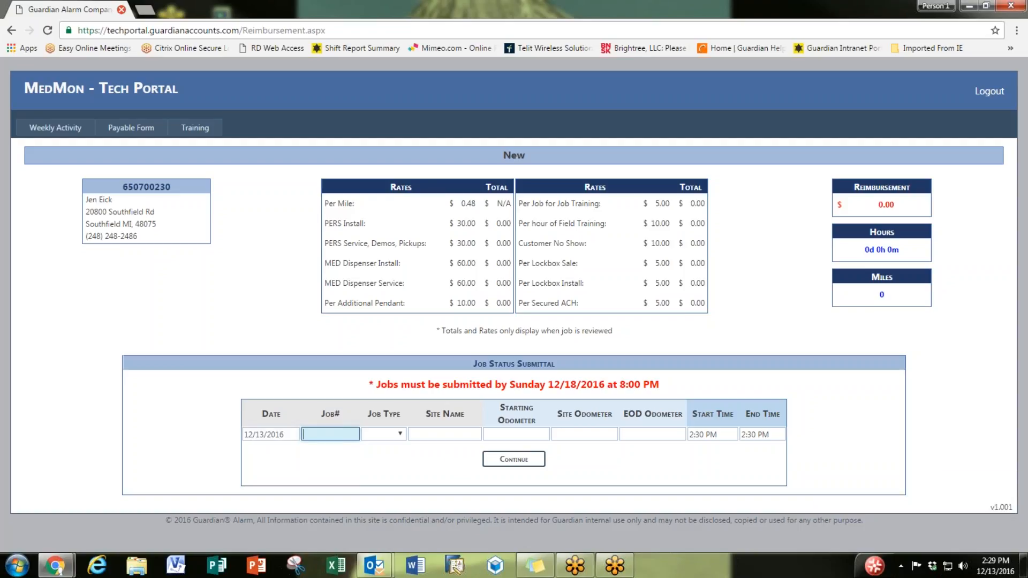
pyautogui.click(341, 435)
pyautogui.write('125-985')
pyautogui.press('BackSpace')
pyautogui.click(400, 434)
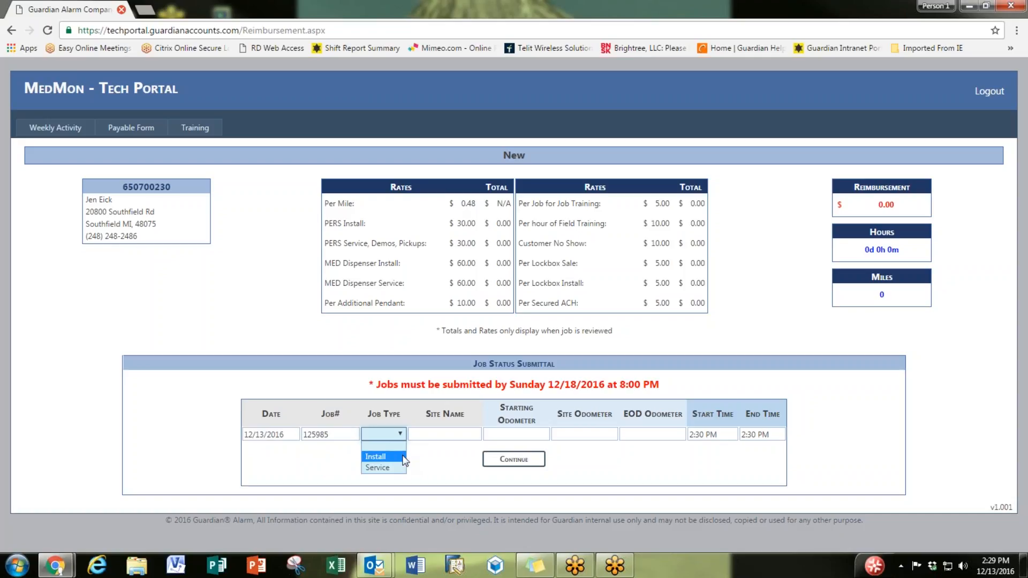
pyautogui.click(402, 457)
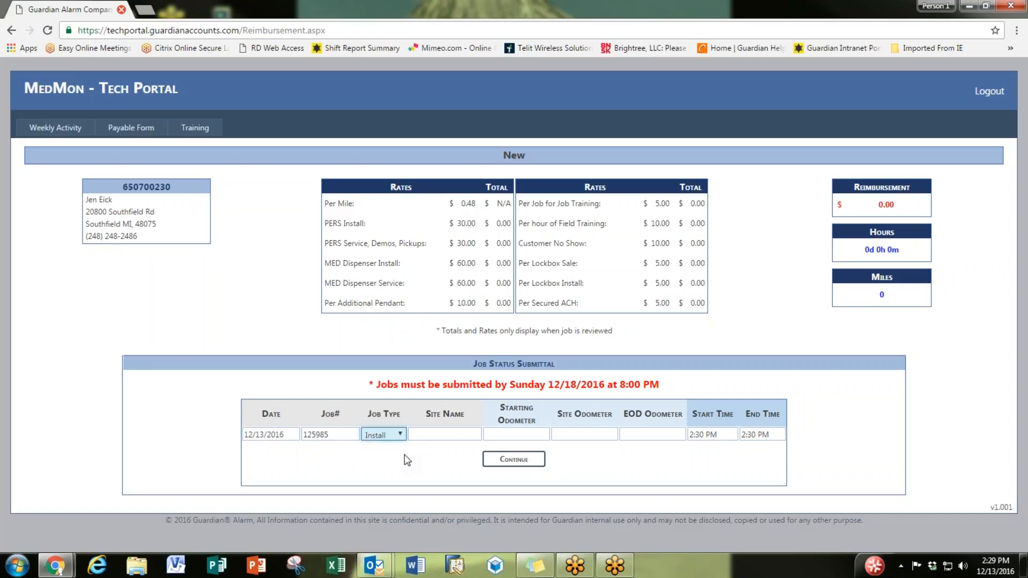
# Step: Pick the saved site name and enter odometer readings 140 (starting) and 145 (site)
pyautogui.click(463, 434)
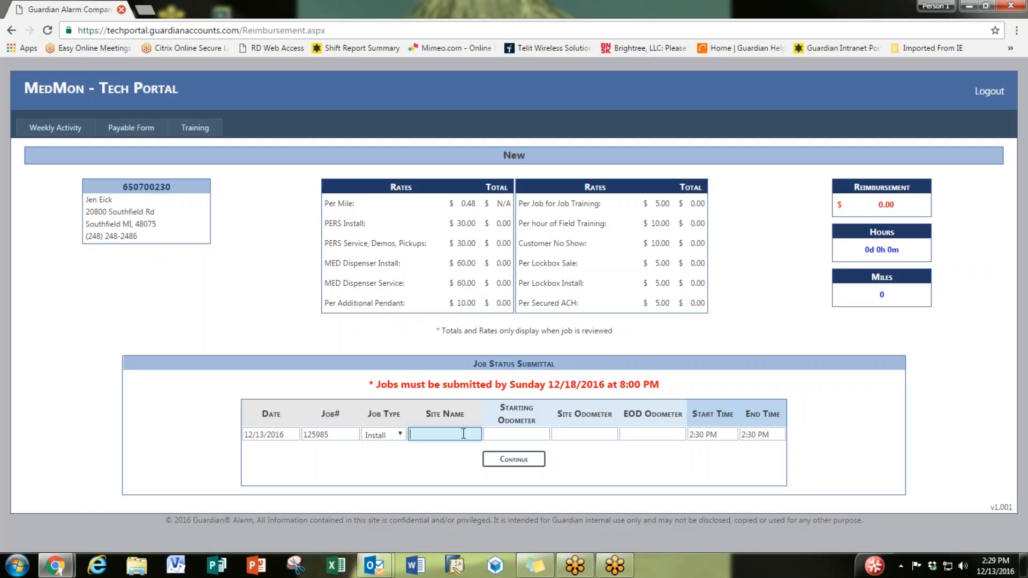
pyautogui.write('H')
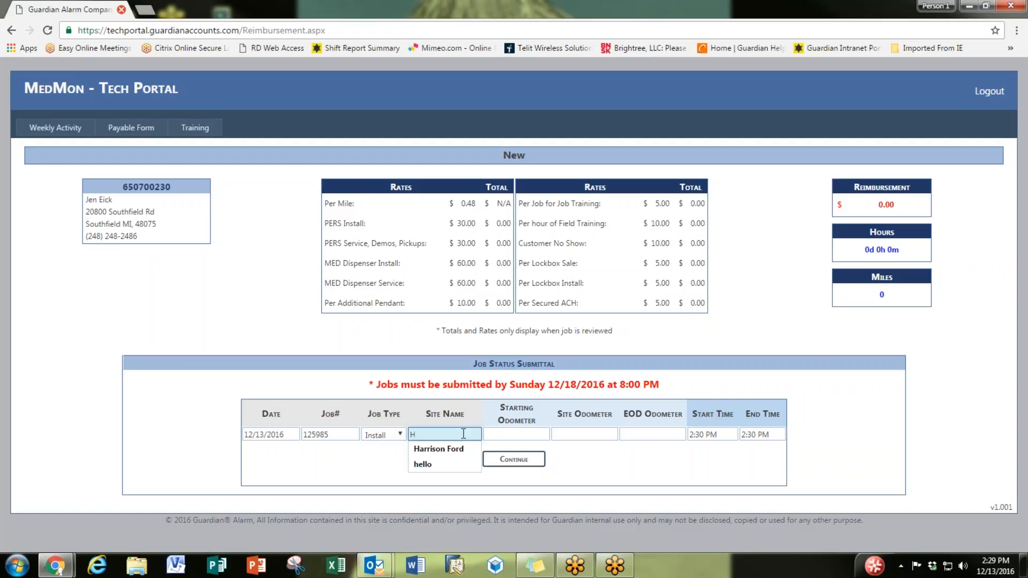
pyautogui.click(471, 450)
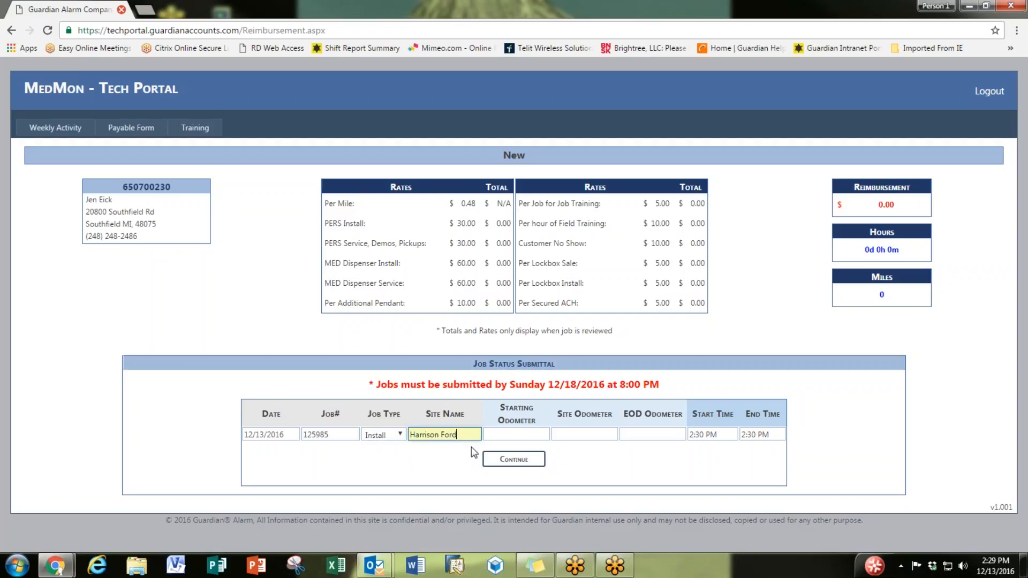
pyautogui.click(542, 435)
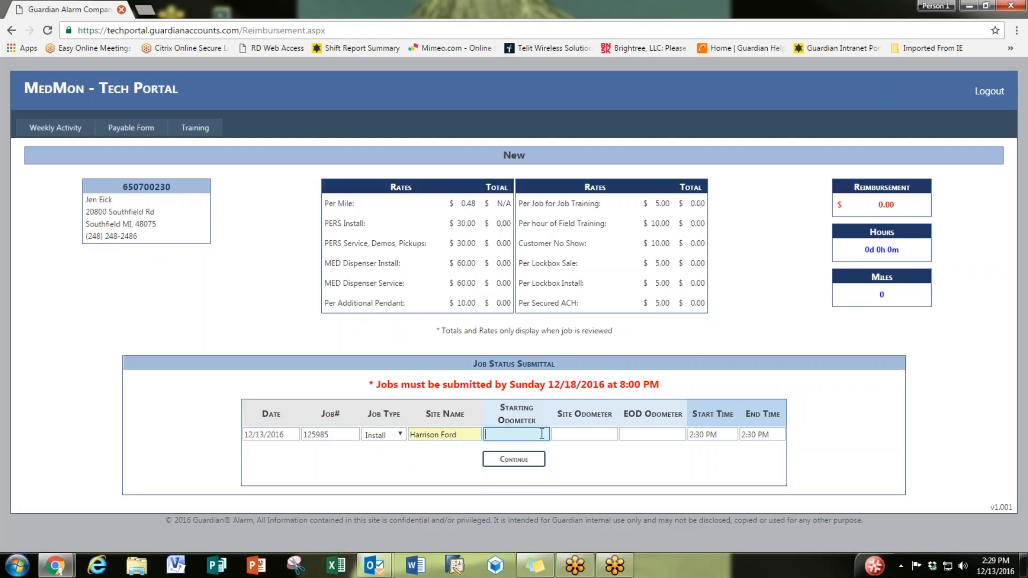
pyautogui.write('140')
pyautogui.click(574, 438)
pyautogui.write('145')
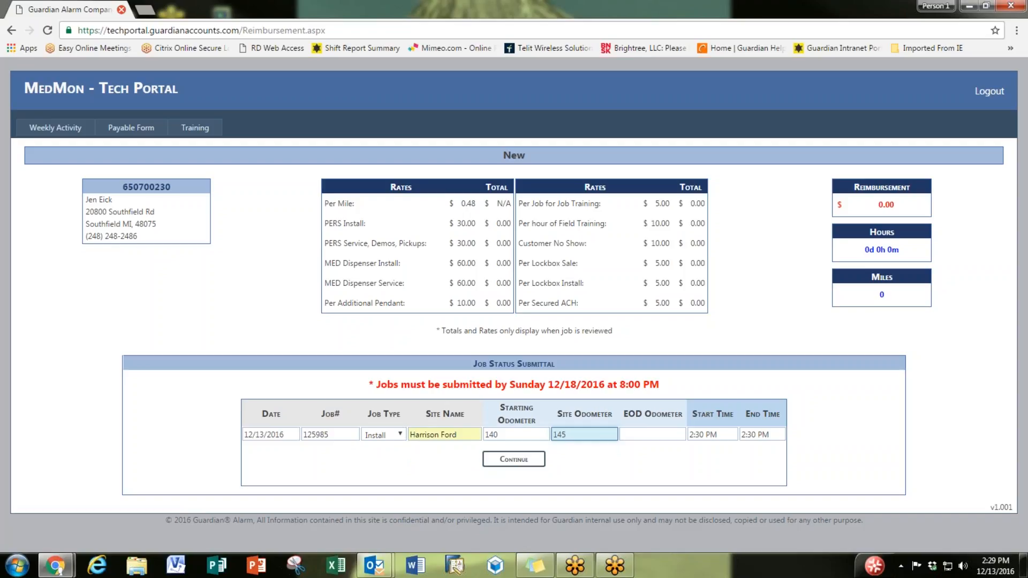
# Step: Keep the 2:30 PM start, raise the end time to 3:20 PM, and continue to item lines
pyautogui.click(726, 433)
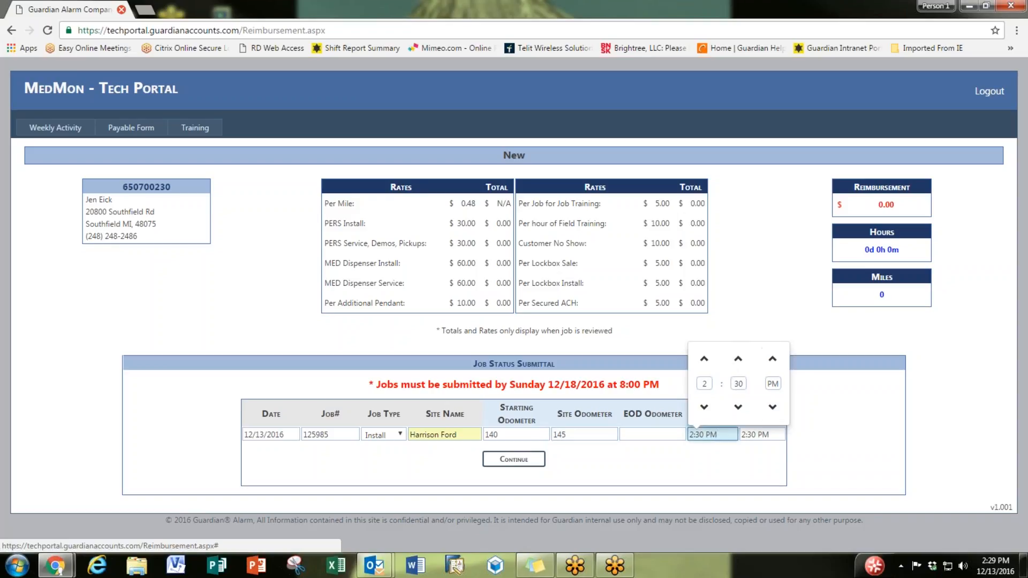
pyautogui.click(770, 434)
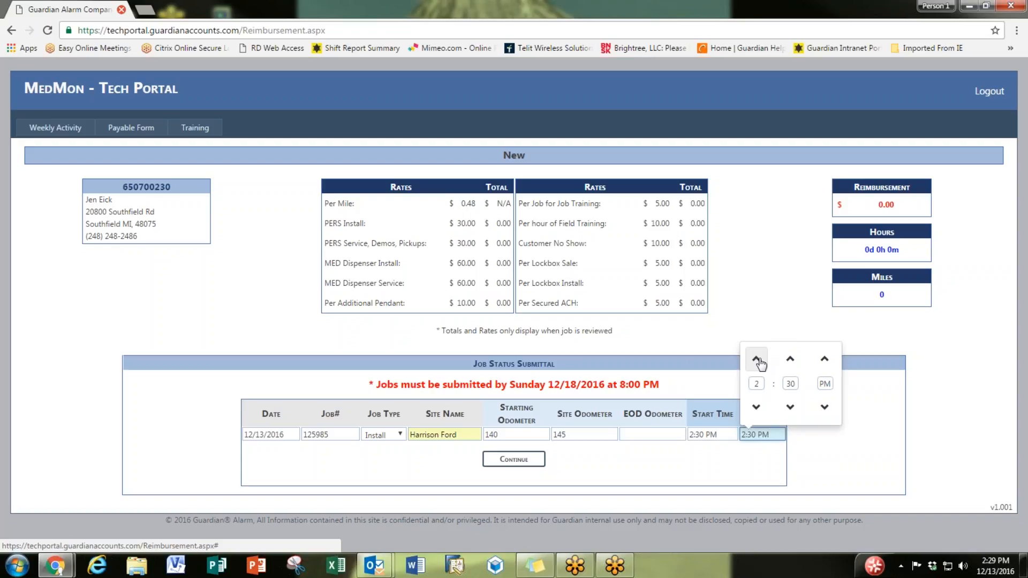
pyautogui.click(791, 360)
pyautogui.click(791, 360)
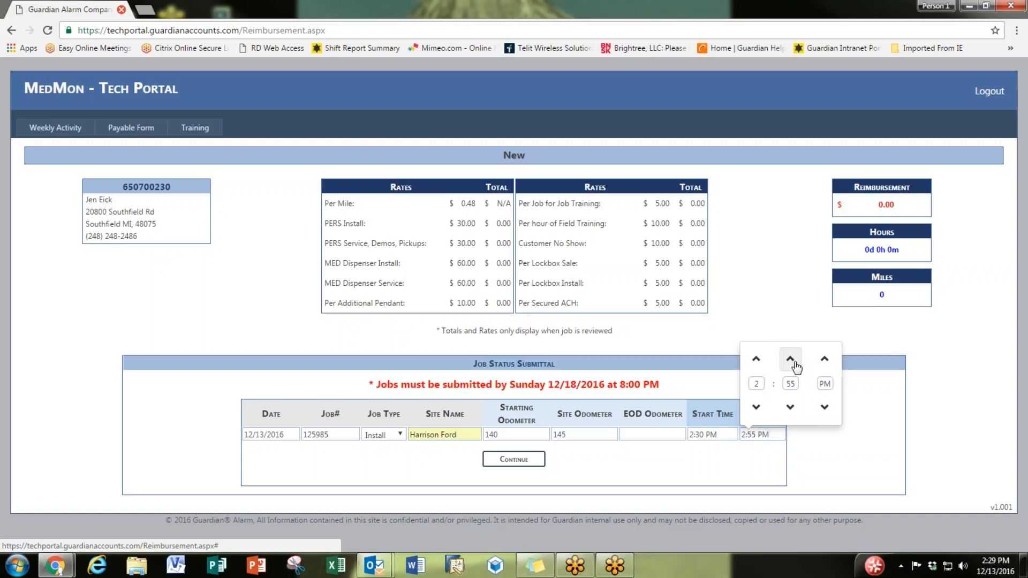
pyautogui.click(791, 360)
pyautogui.click(791, 360)
pyautogui.click(792, 359)
pyautogui.click(791, 359)
pyautogui.click(791, 360)
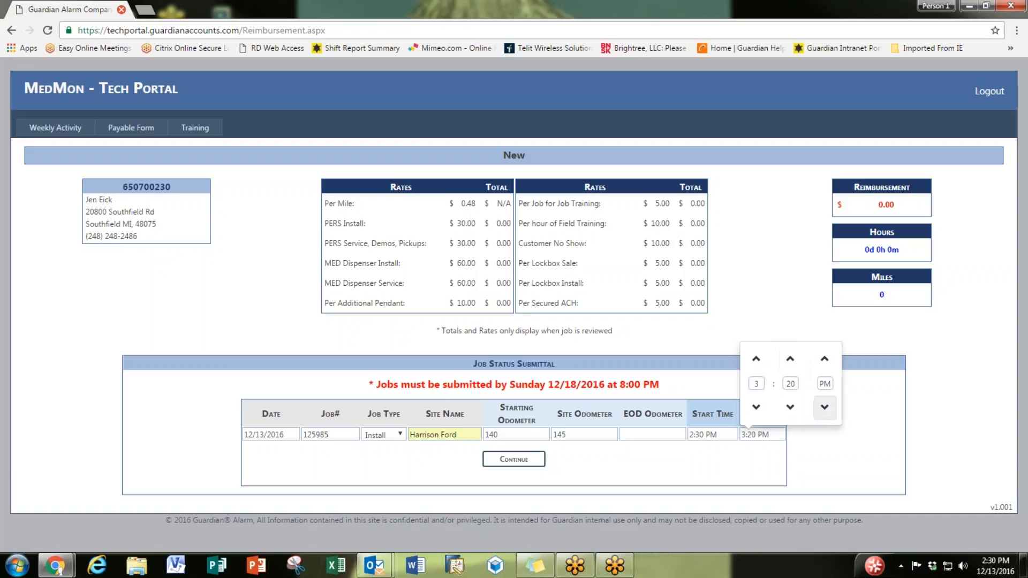
pyautogui.click(739, 454)
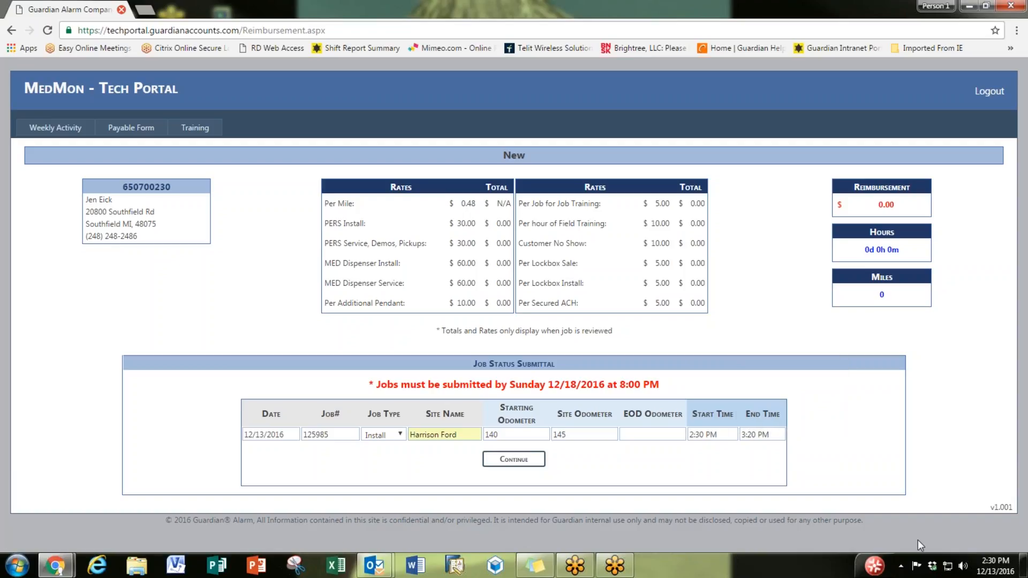
pyautogui.click(515, 460)
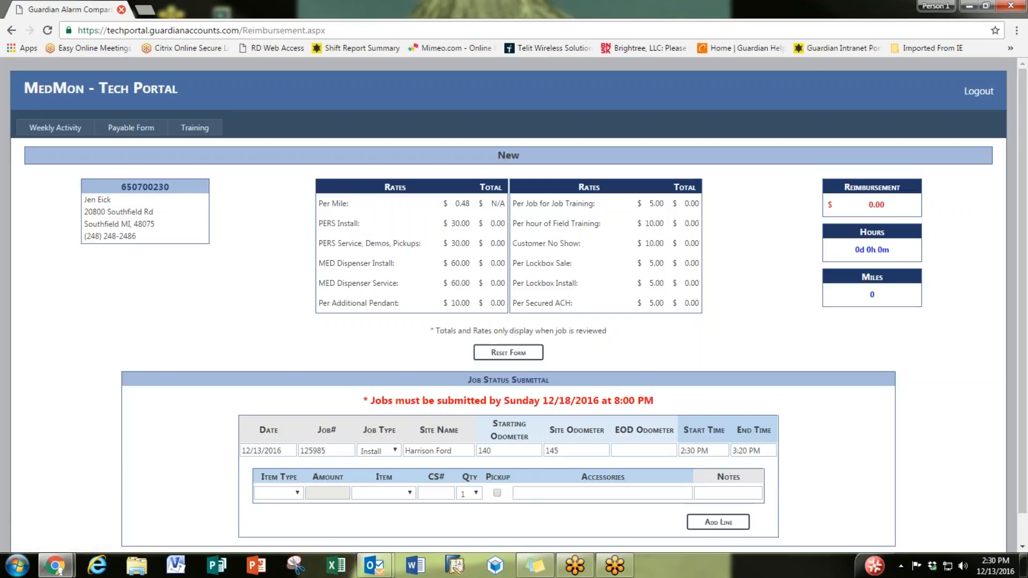
# Step: Choose Med Dispenser as the item type and MO-8600 as the item
pyautogui.scroll(-1, 422, 465)
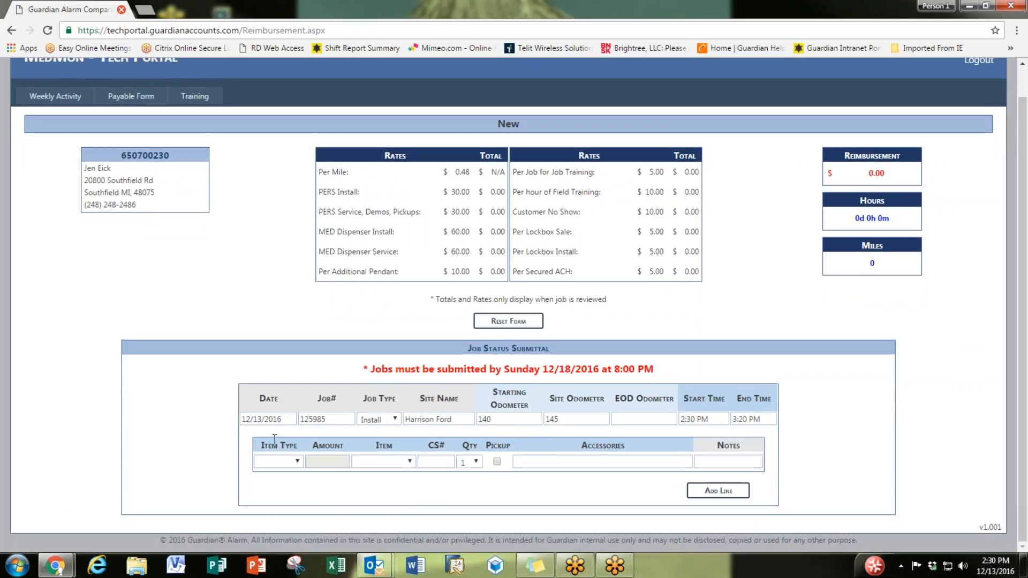
pyautogui.click(262, 468)
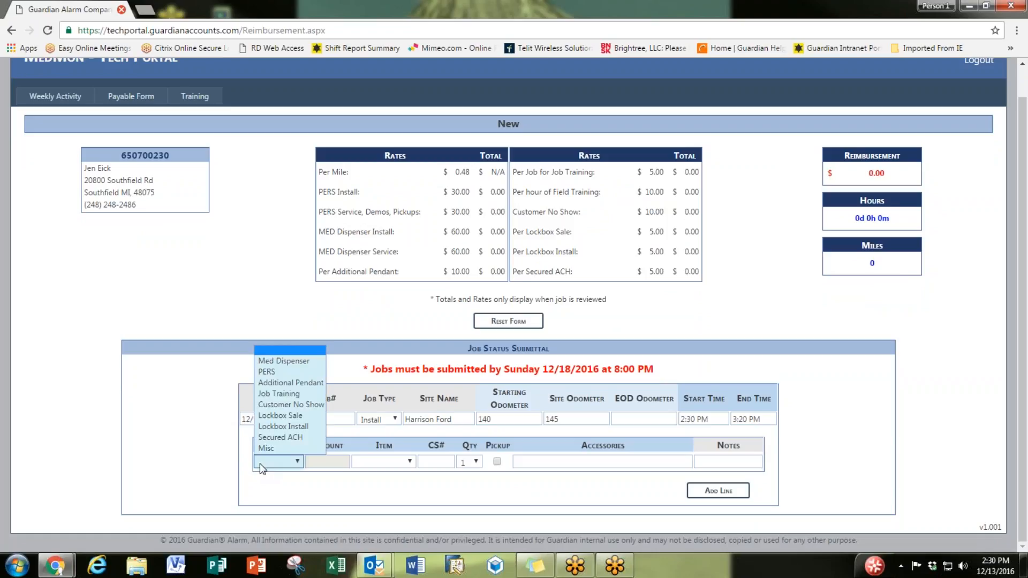
pyautogui.click(298, 362)
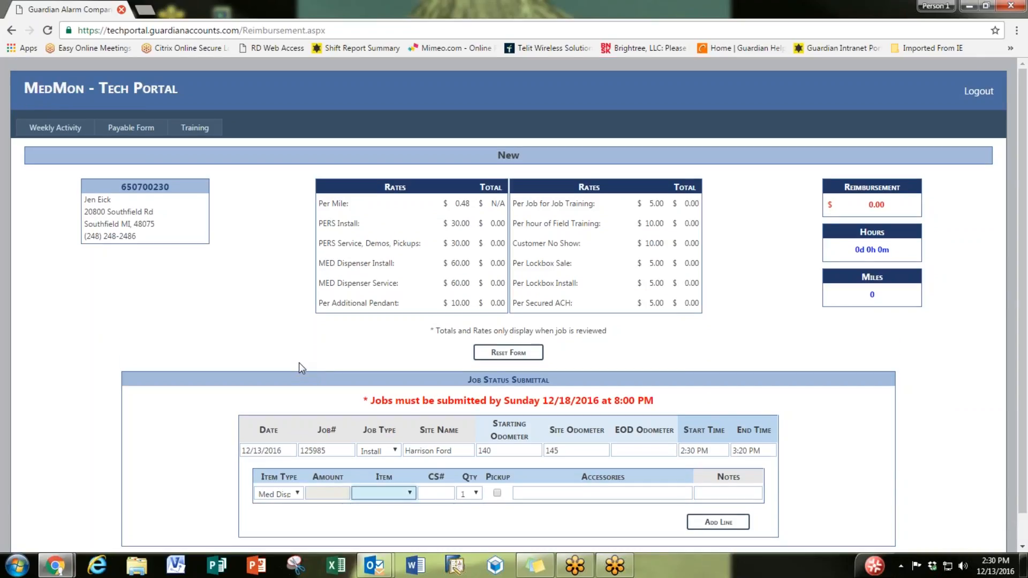
pyautogui.click(395, 493)
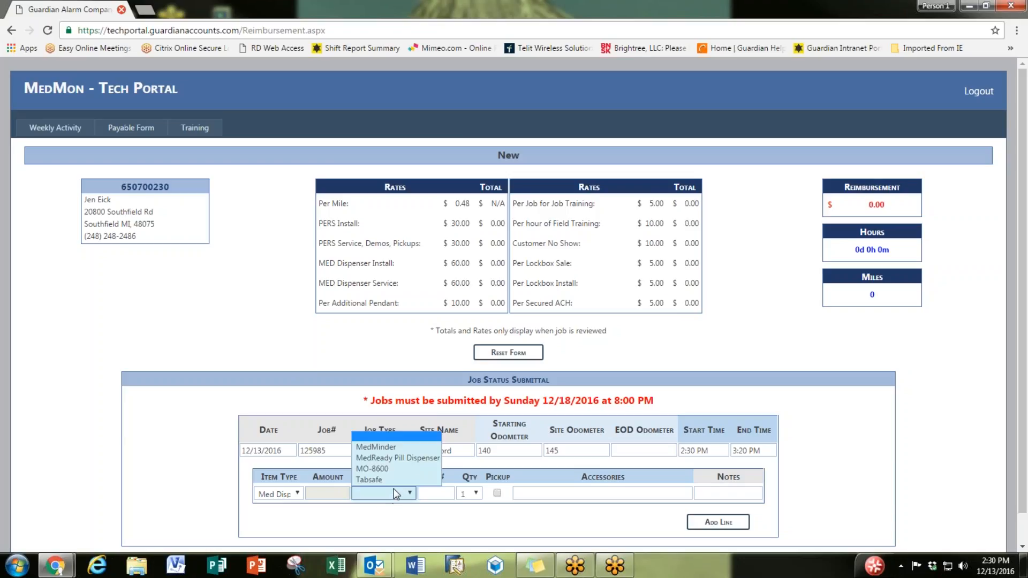
pyautogui.click(394, 468)
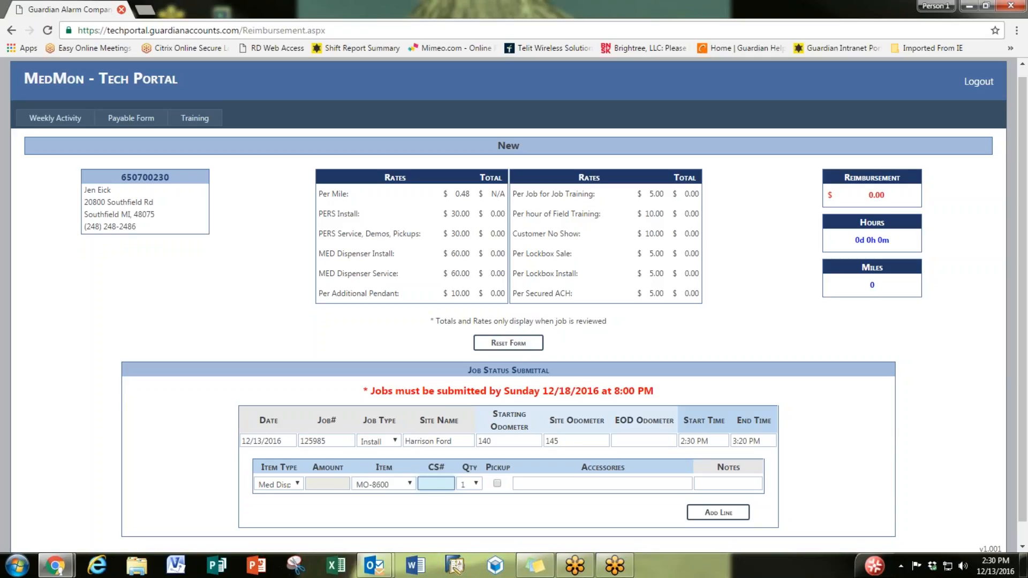
# Step: Enter CS# 89-851, tick the Extension Cord / 6FT accessory, and add the line
pyautogui.write('89-851')
pyautogui.click(536, 485)
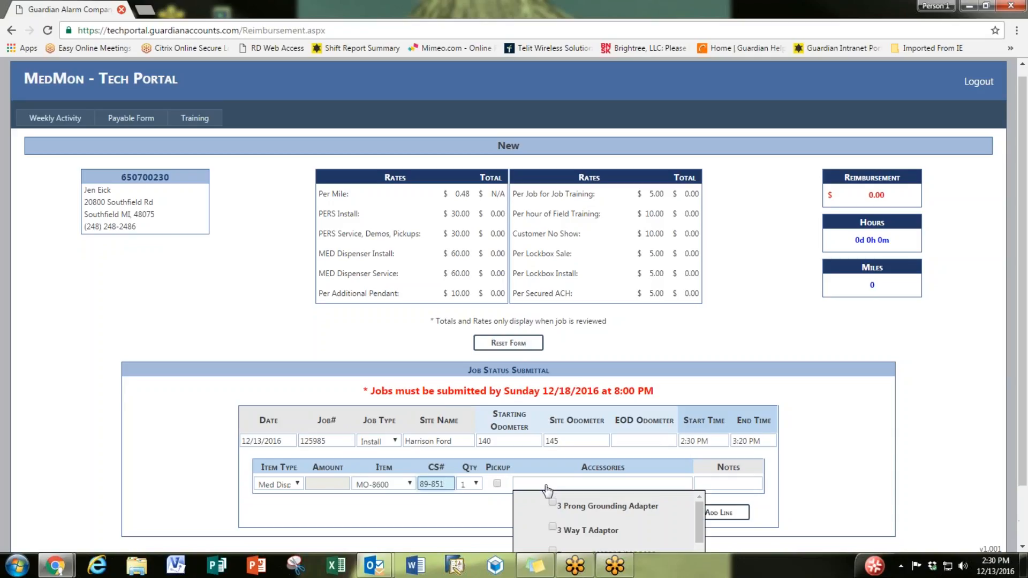
pyautogui.scroll(-1, 532, 485)
pyautogui.scroll(-1, 609, 490)
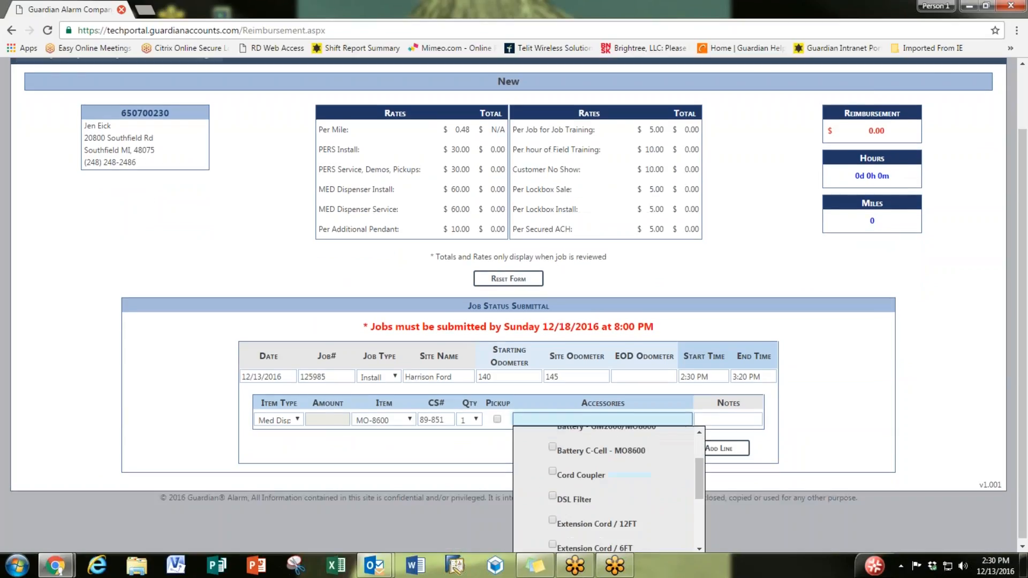
pyautogui.scroll(1, 609, 490)
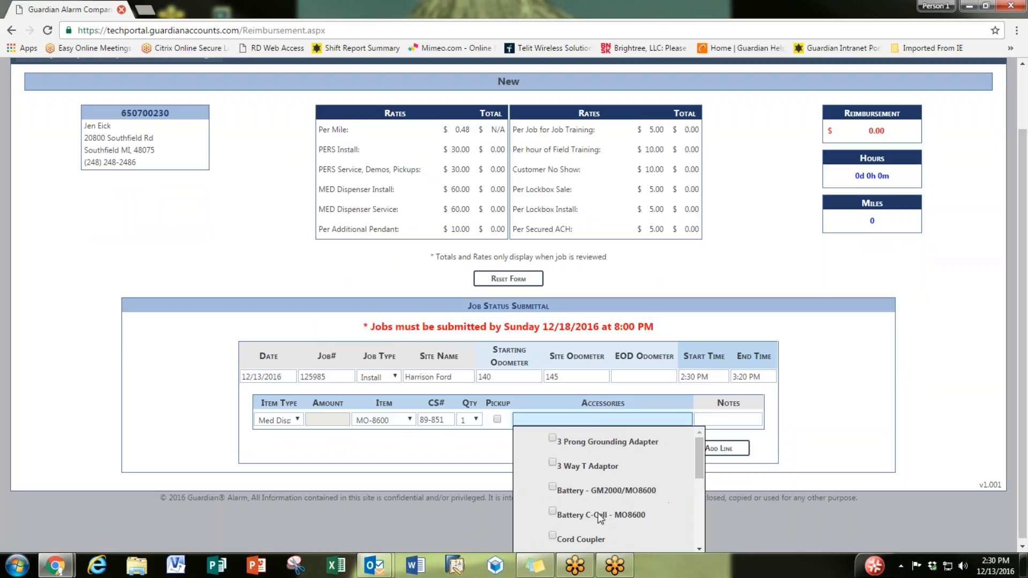
pyautogui.scroll(-2, 554, 524)
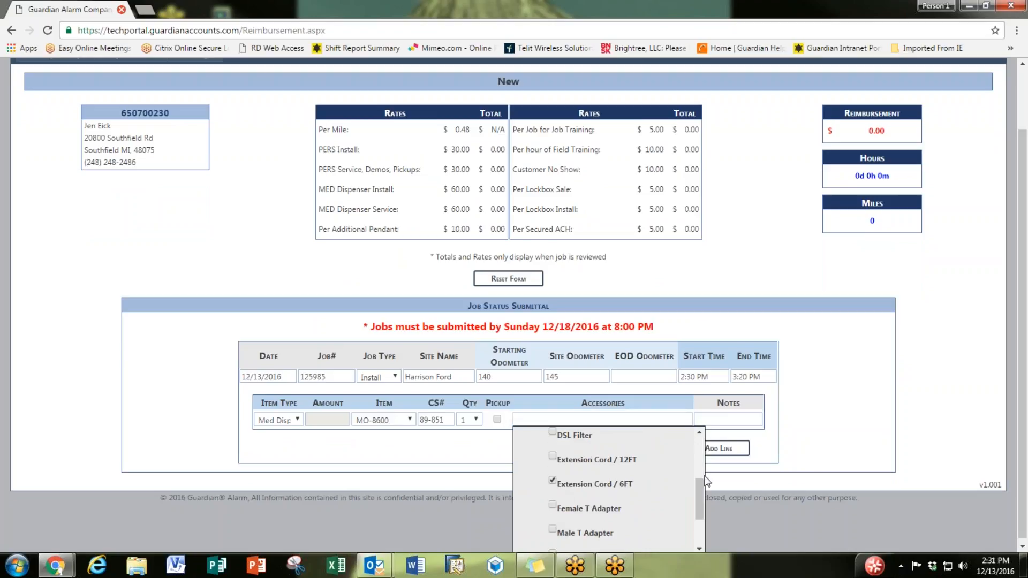
pyautogui.scroll(1, 806, 468)
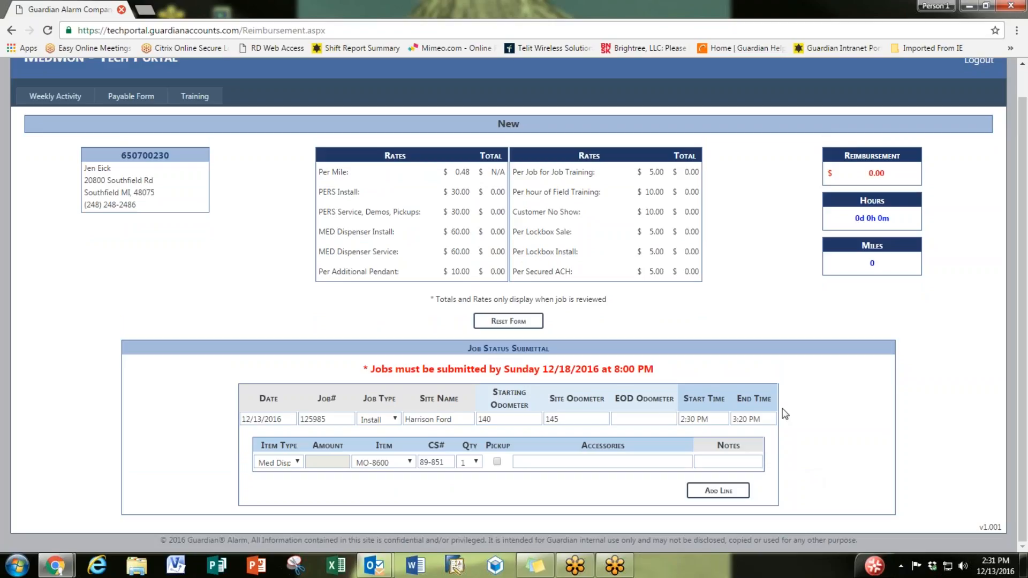
pyautogui.click(733, 497)
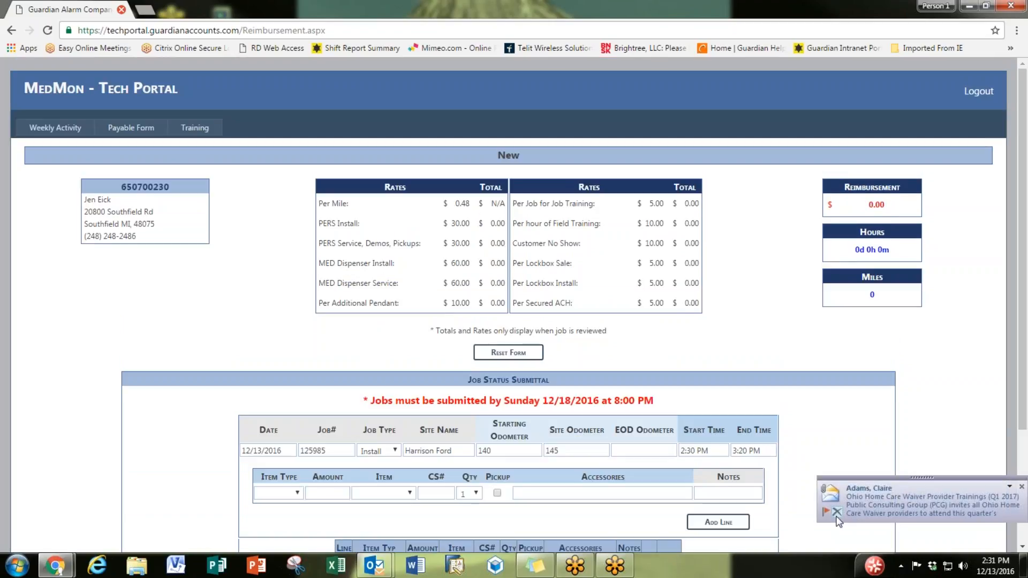
pyautogui.scroll(-3, 840, 522)
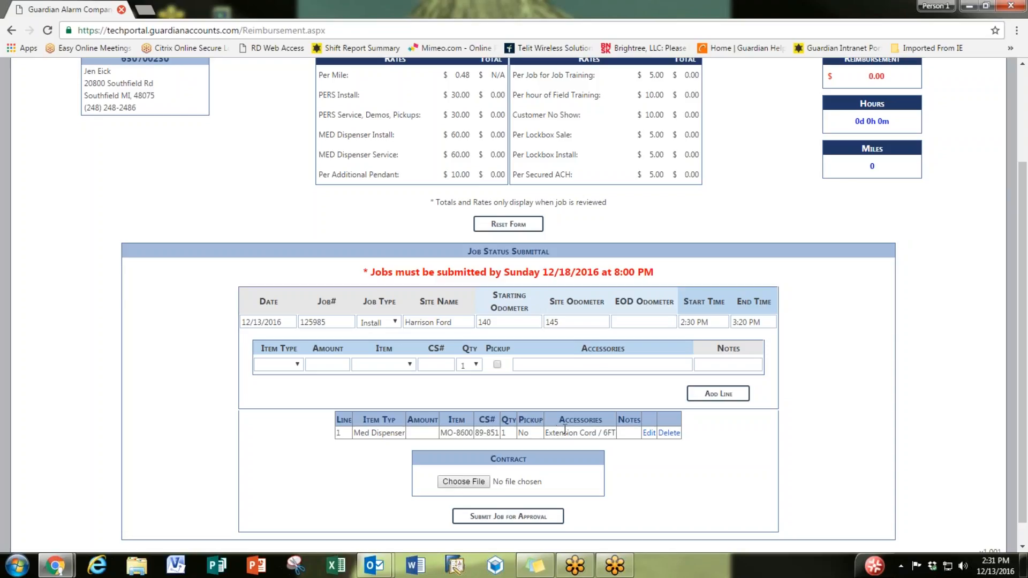
# Step: Add a Lockbox Install line for Lock Box - Black Horizontal Dials
pyautogui.click(297, 366)
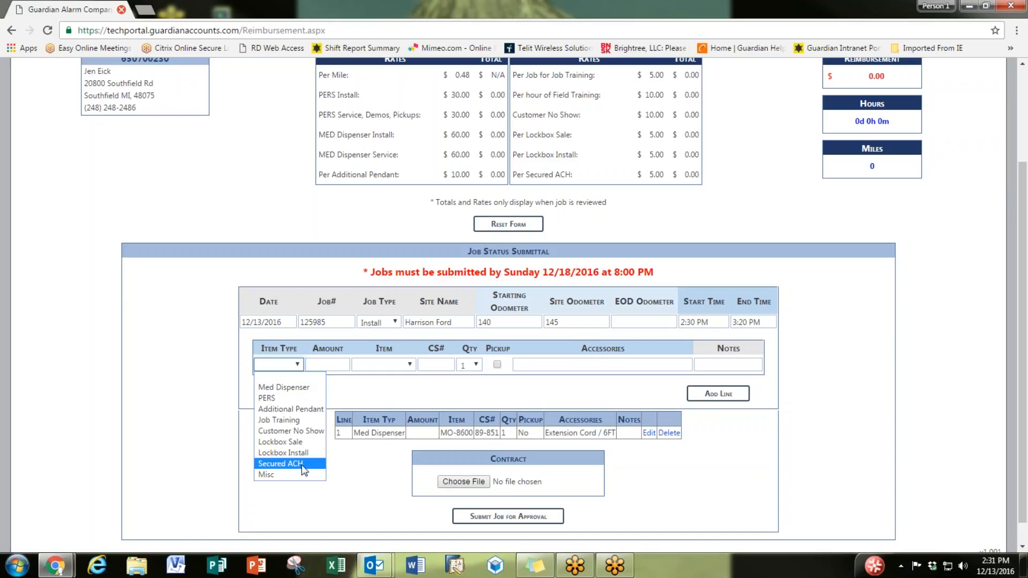
pyautogui.click(283, 453)
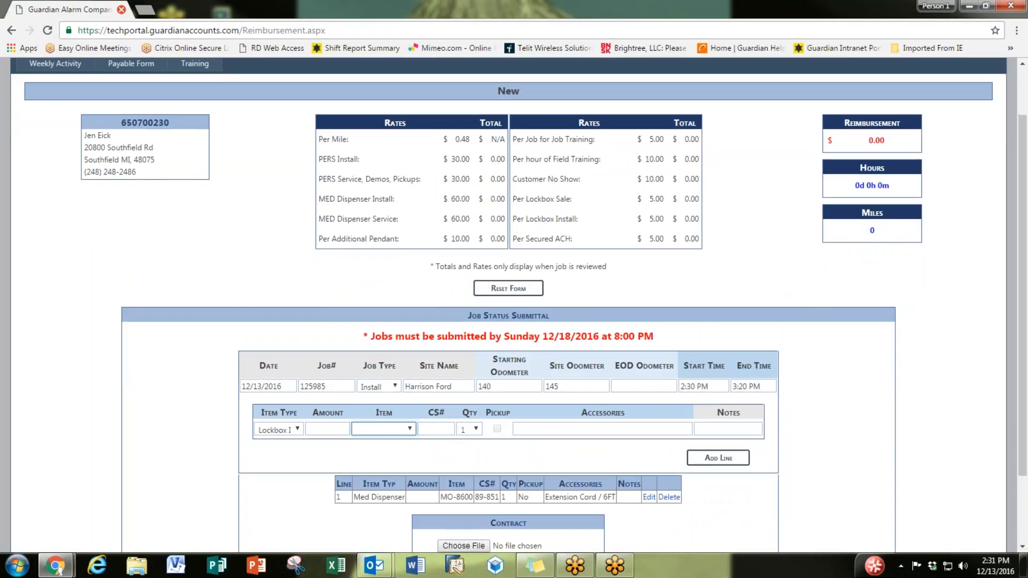
pyautogui.click(383, 434)
pyautogui.click(447, 452)
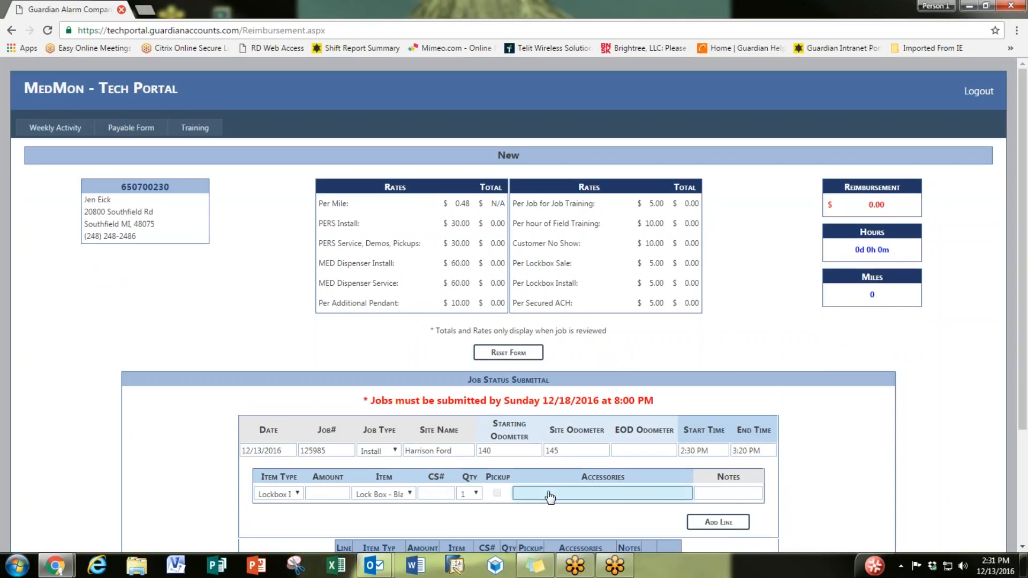
pyautogui.scroll(-1, 550, 497)
pyautogui.click(721, 458)
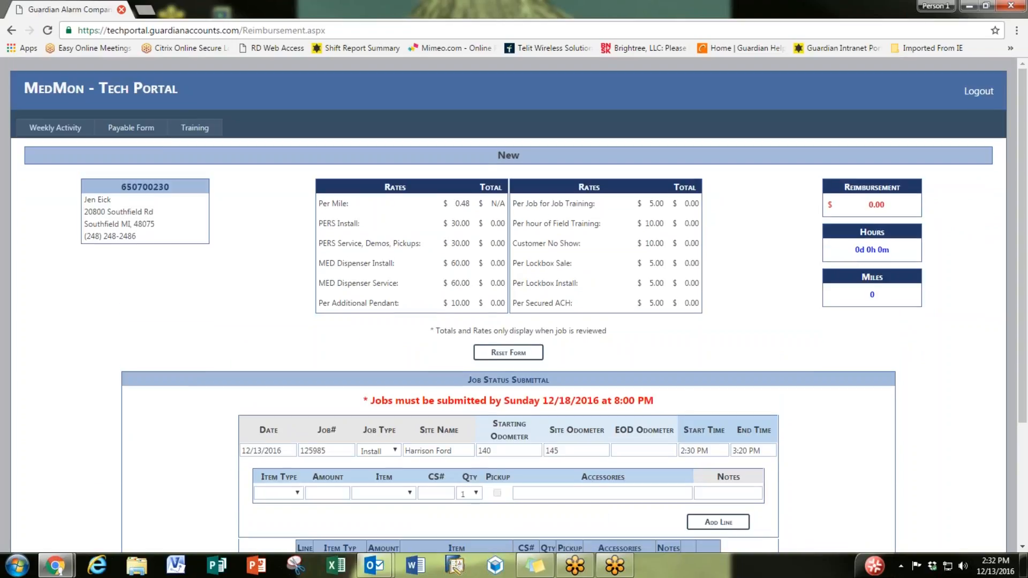
pyautogui.scroll(-2, 381, 459)
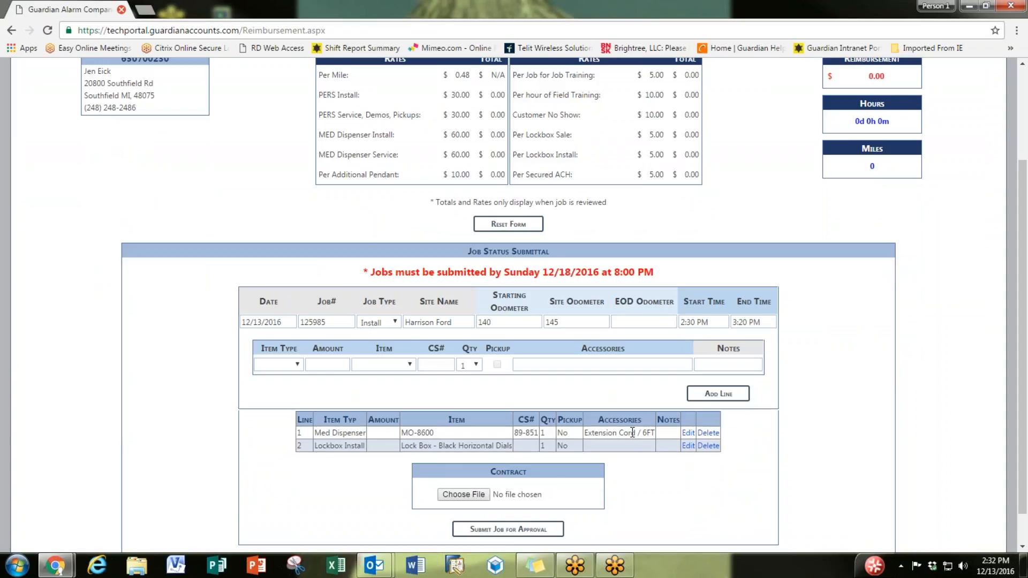
# Step: Add a Secured ACH line with the note 'yay!'
pyautogui.click(298, 366)
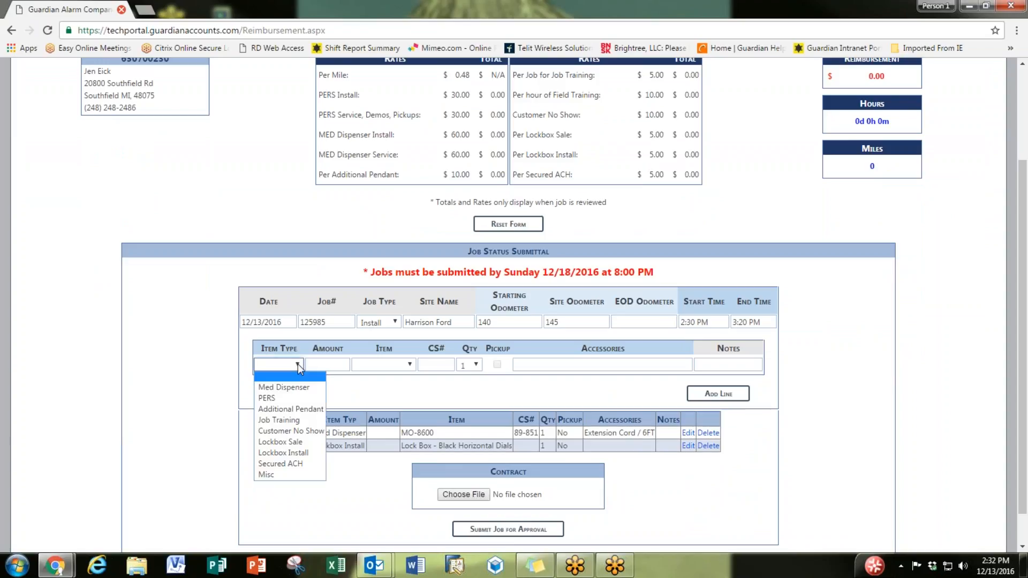
pyautogui.click(295, 464)
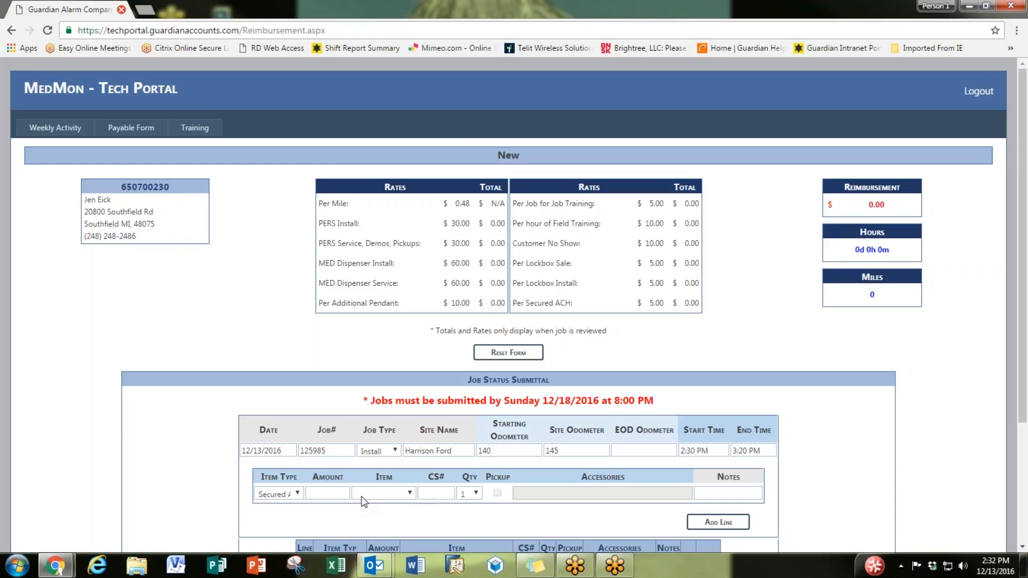
pyautogui.scroll(-2, 364, 501)
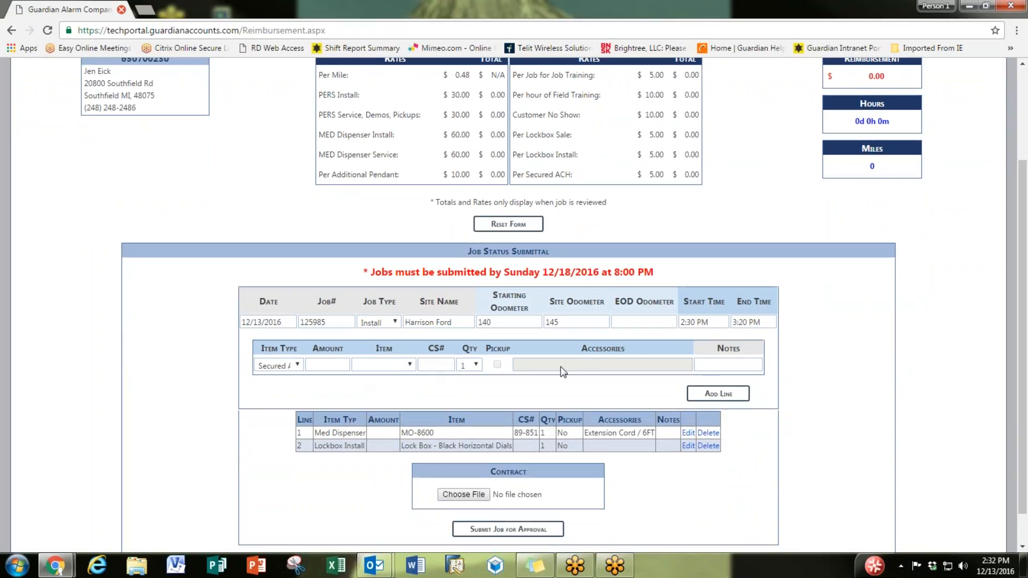
pyautogui.click(728, 364)
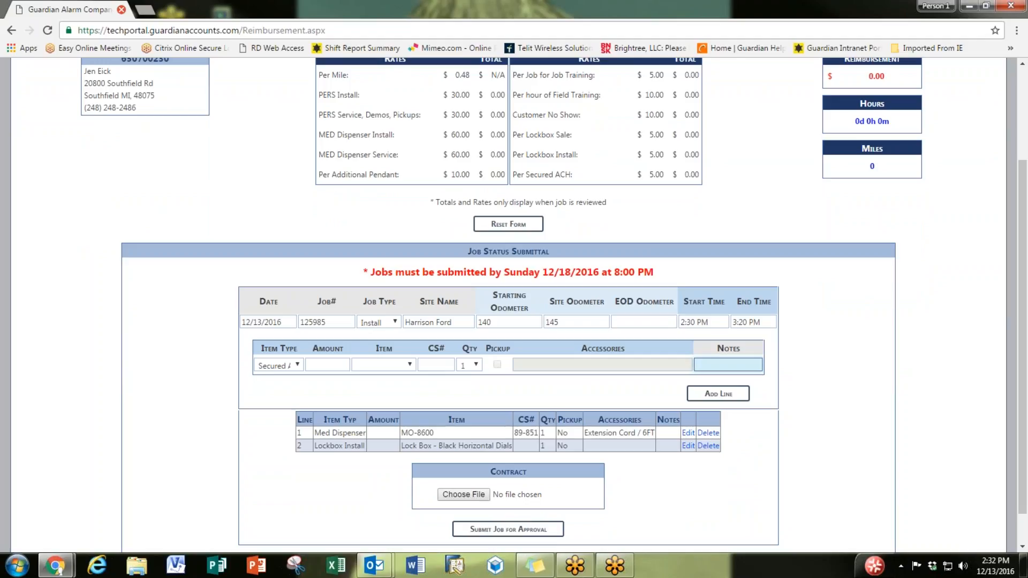
pyautogui.write('y')
pyautogui.press('BackSpace')
pyautogui.write('yay!')
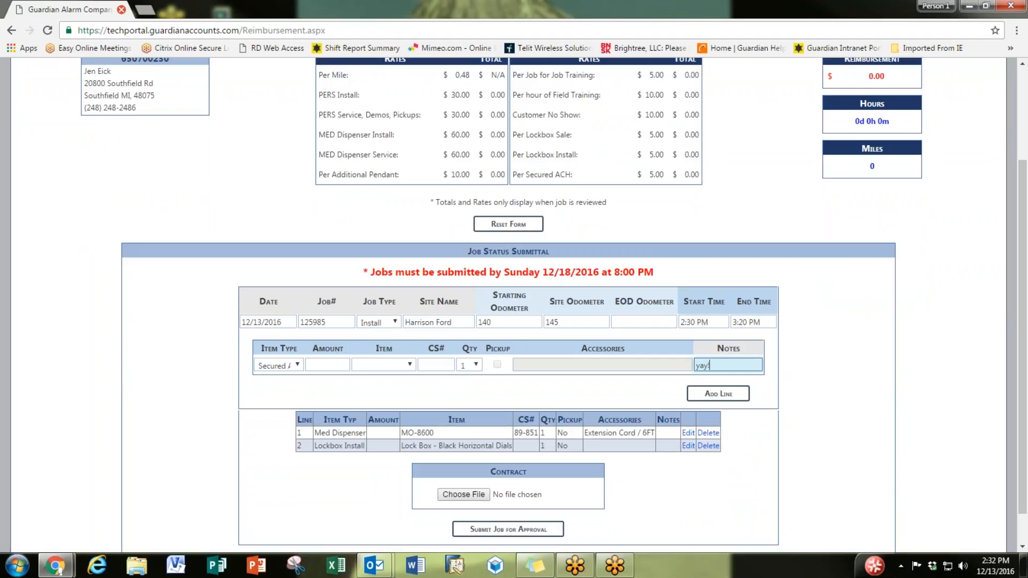
pyautogui.click(739, 395)
pyautogui.scroll(-3, 741, 399)
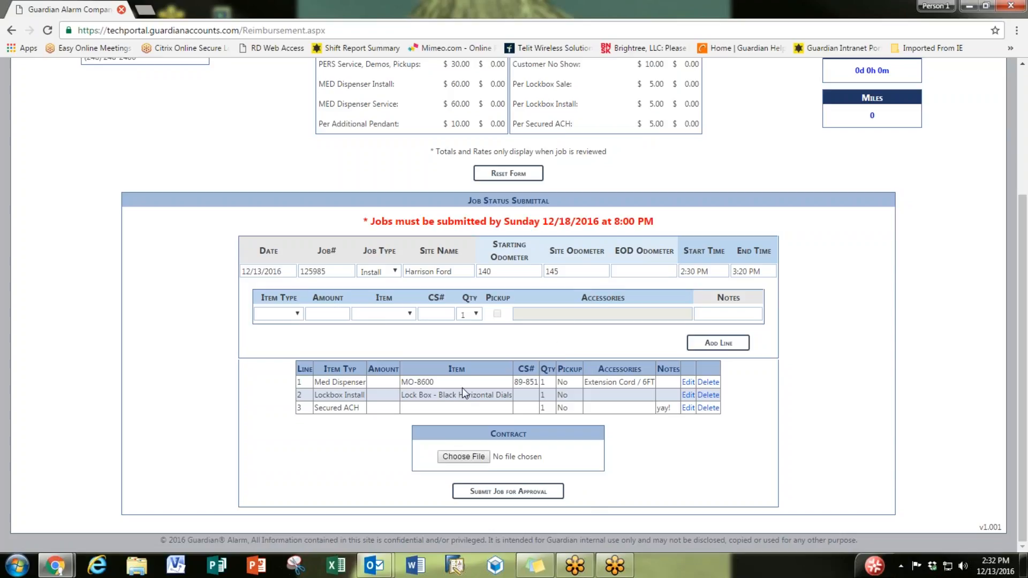
pyautogui.click(527, 493)
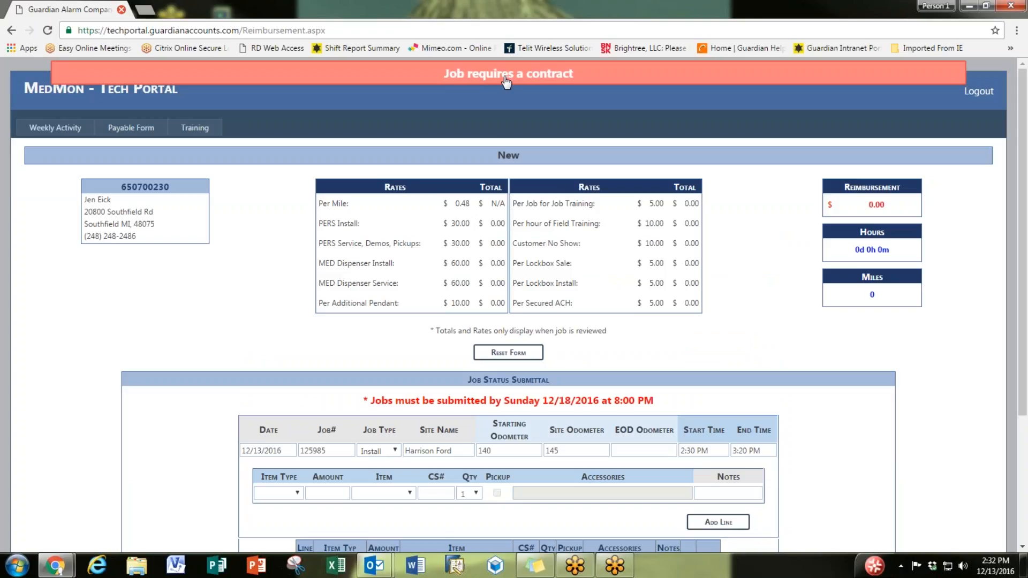
pyautogui.scroll(-3, 506, 81)
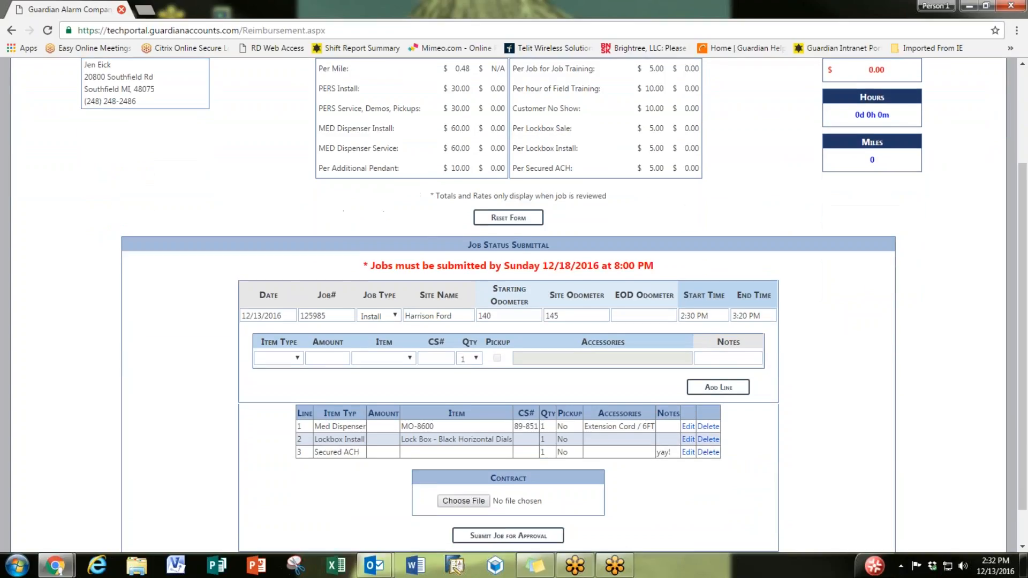
pyautogui.scroll(-1, 506, 408)
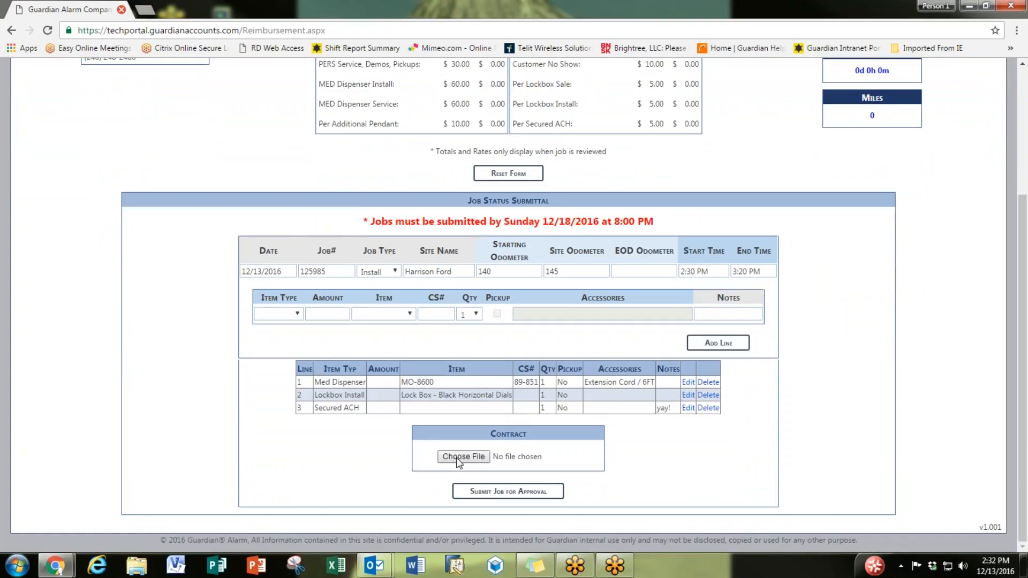
# Step: Browse to the folder on the U: drive and choose archive.pst as the contract file
pyautogui.click(459, 459)
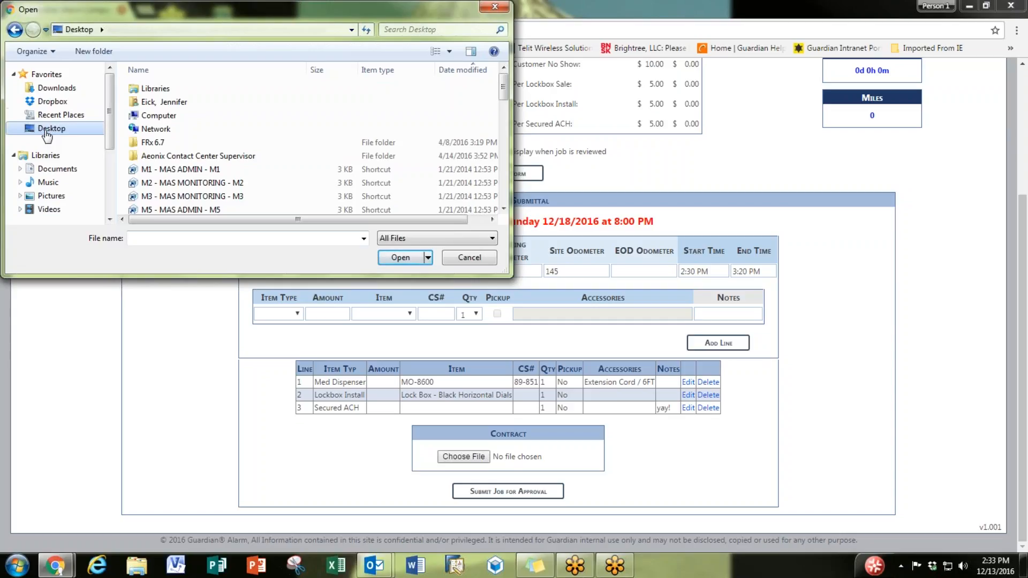
pyautogui.scroll(-3, 47, 136)
pyautogui.click(52, 177)
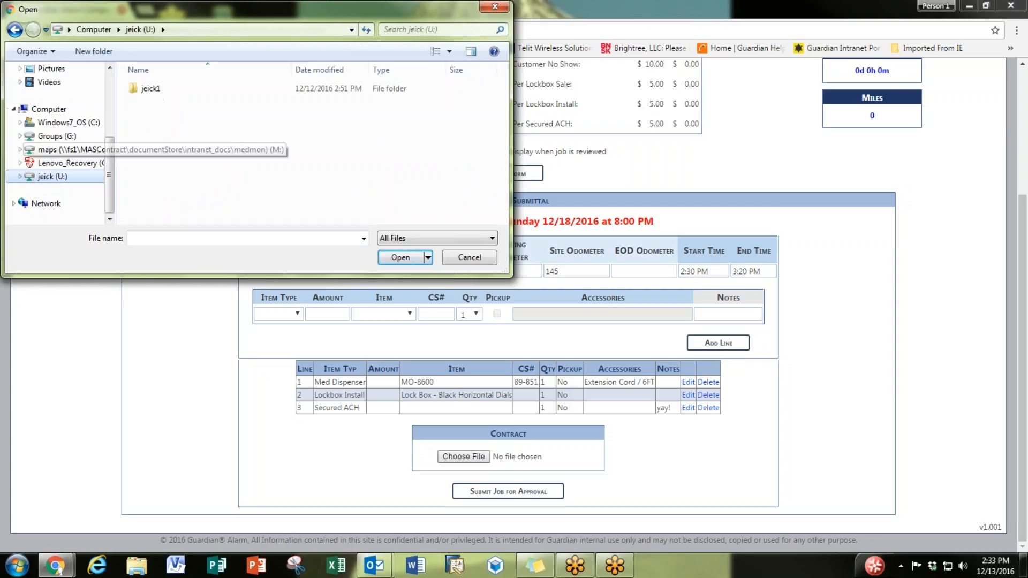
pyautogui.doubleClick(155, 90)
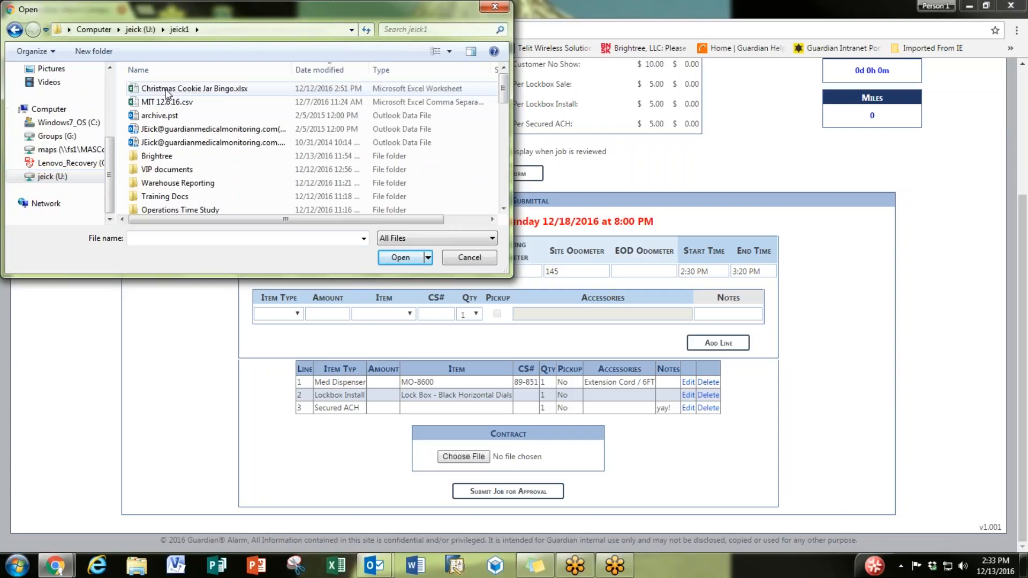
pyautogui.doubleClick(182, 115)
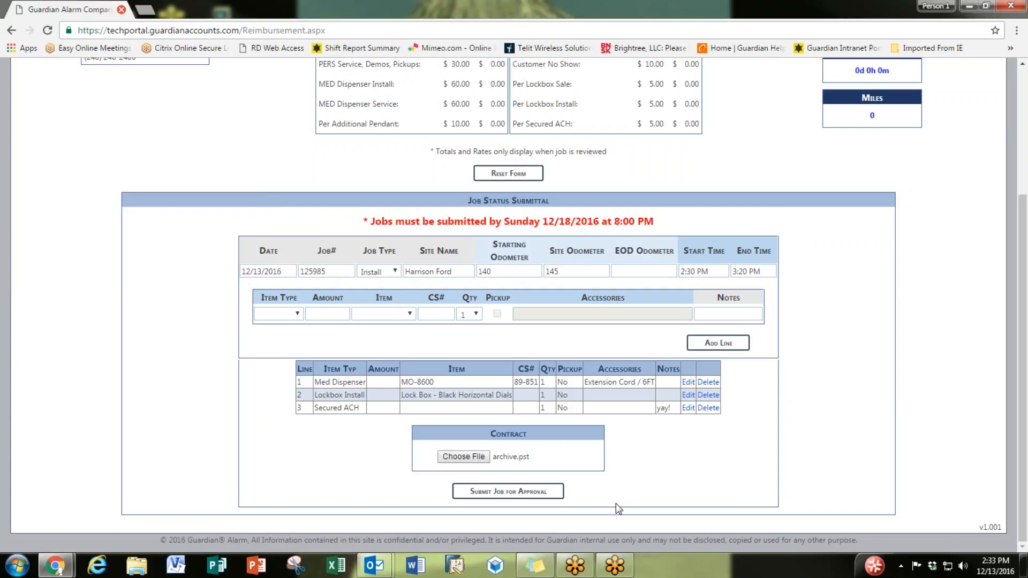
# Step: Submit the job for approval, then go back from the 404 error page to the job form
pyautogui.click(508, 499)
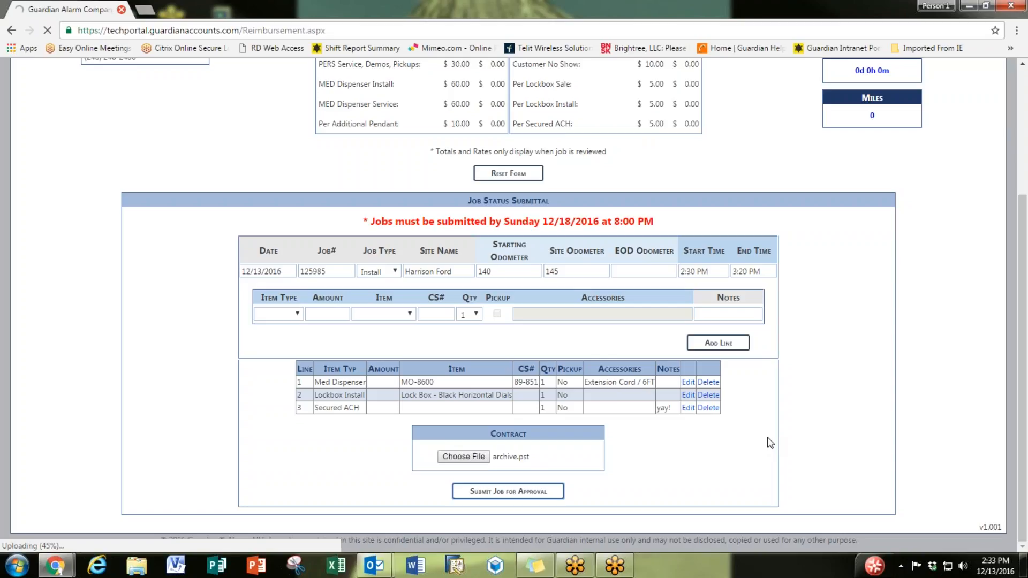
pyautogui.scroll(4, 783, 432)
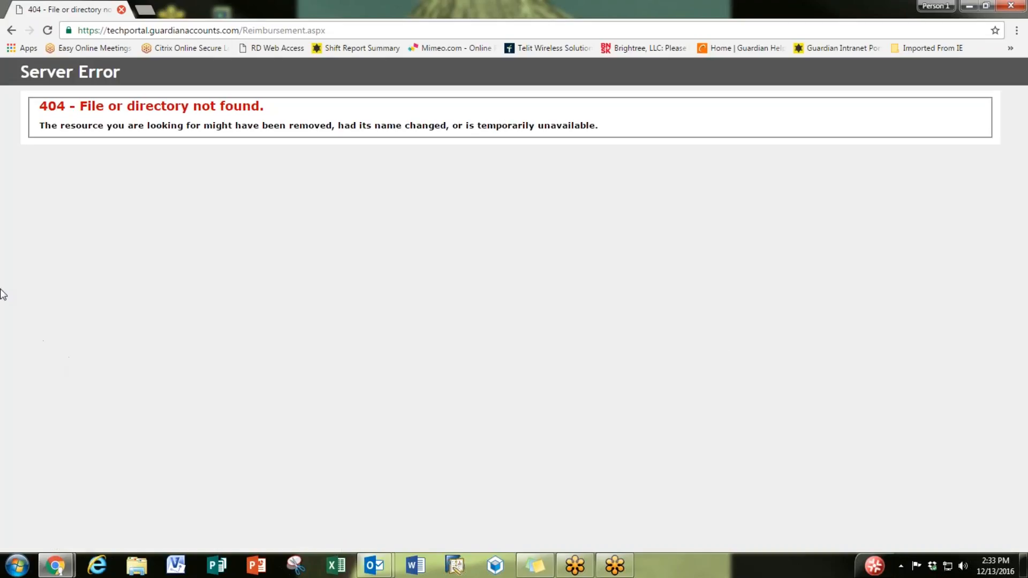
pyautogui.click(10, 30)
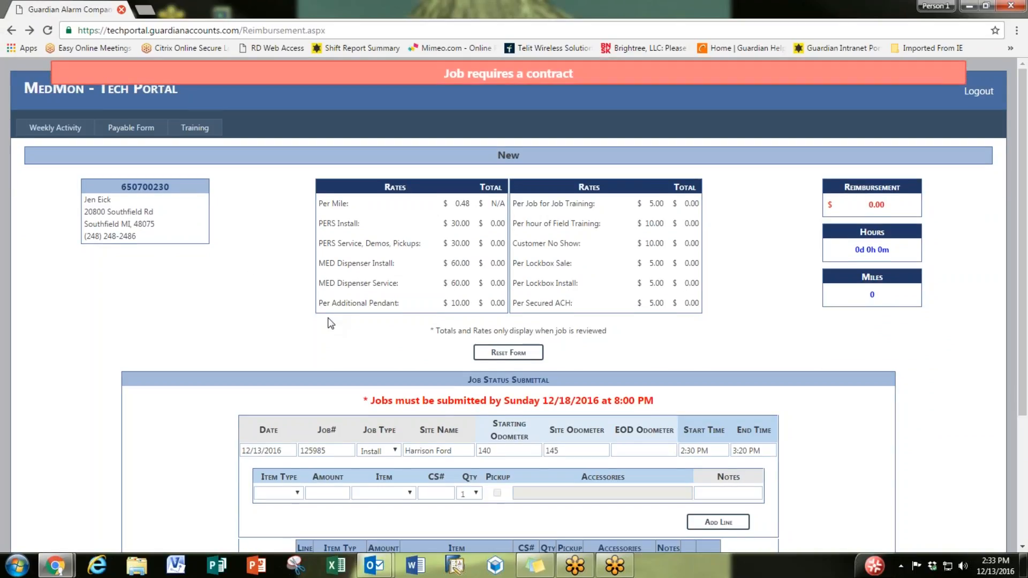
pyautogui.scroll(-3, 375, 402)
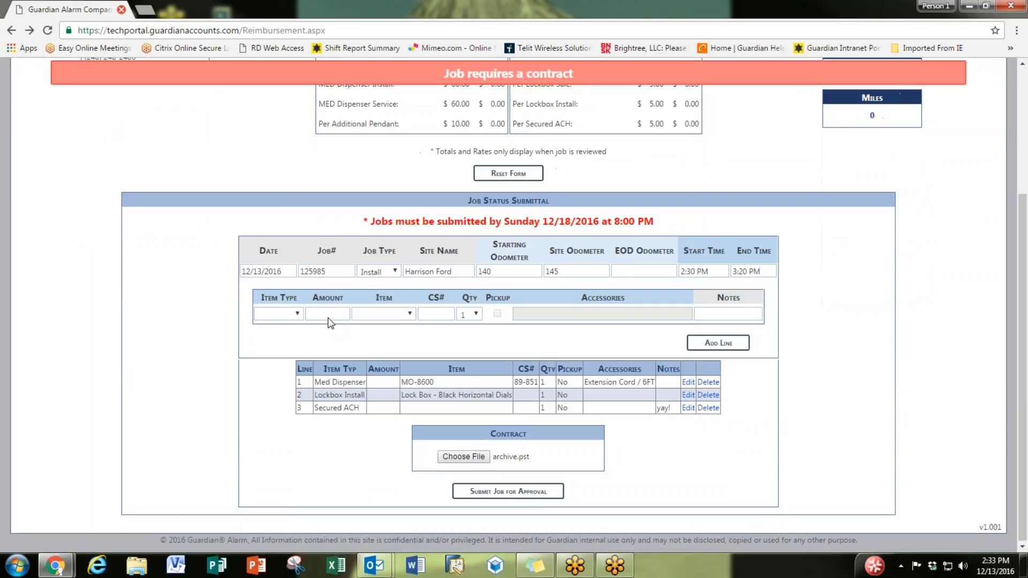
# Step: Replace the contract with Above the Line.JPG from Training Docs and submit the job for approval
pyautogui.click(463, 457)
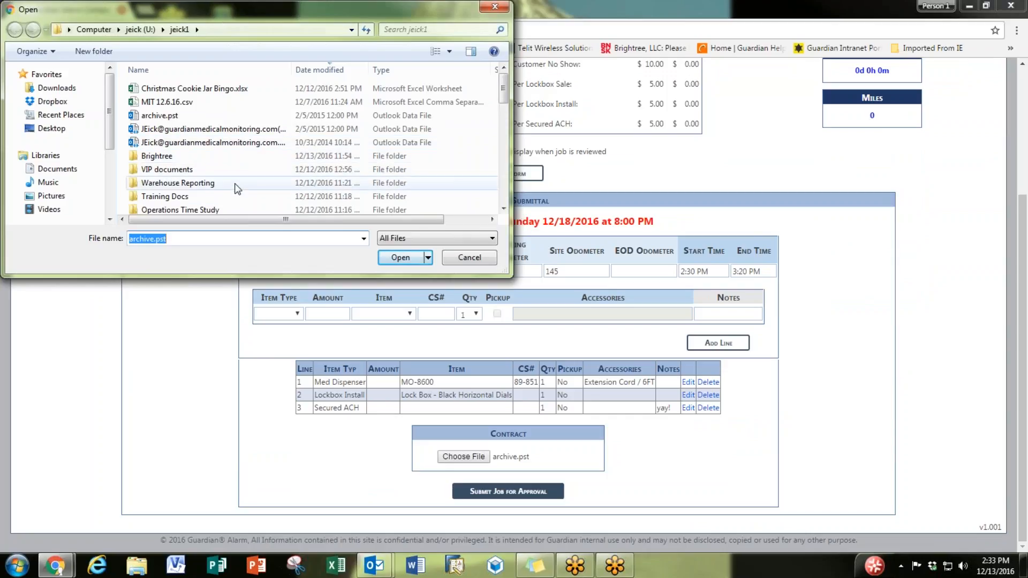
pyautogui.click(238, 200)
pyautogui.doubleClick(238, 200)
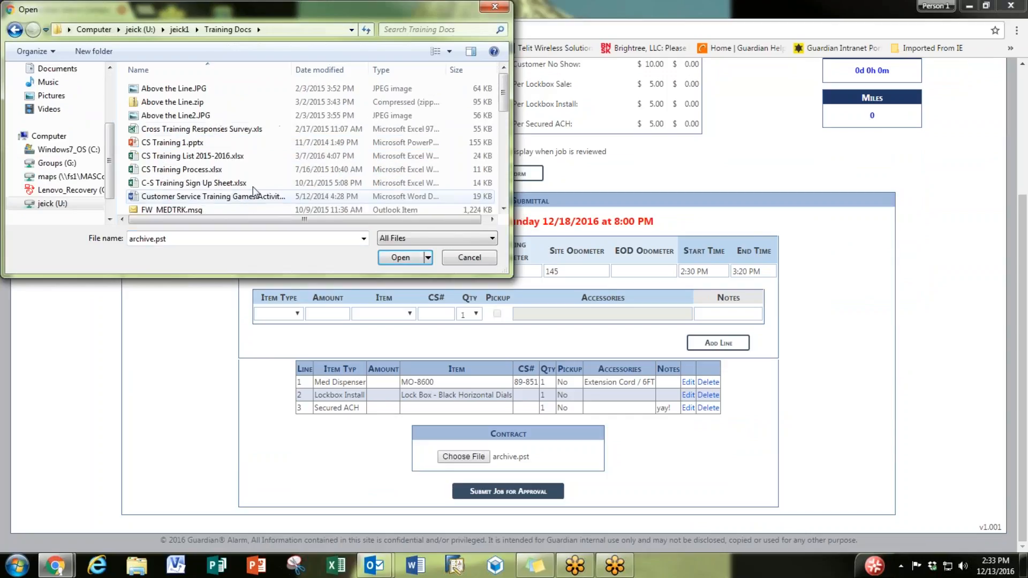
pyautogui.doubleClick(316, 89)
pyautogui.click(473, 488)
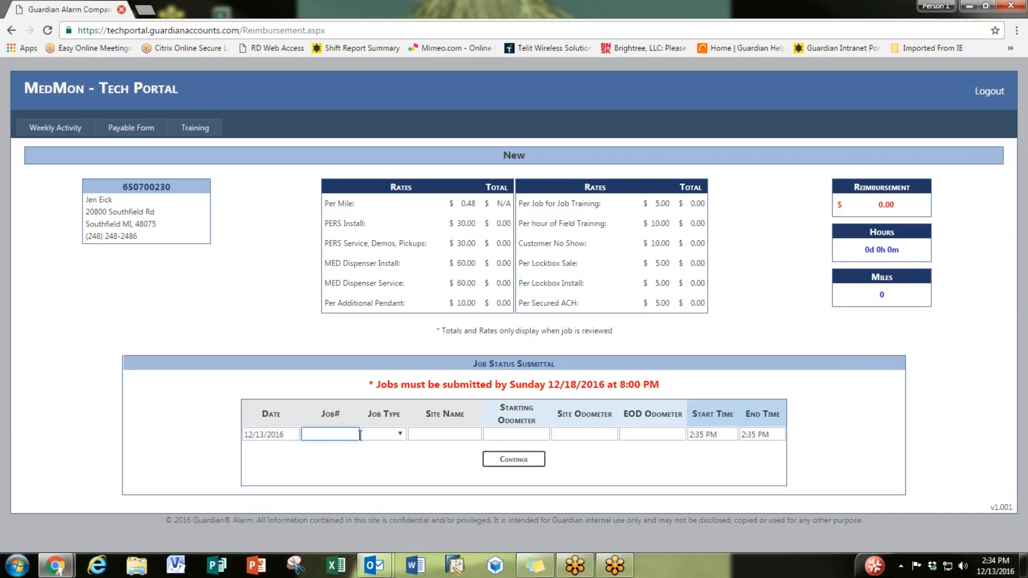
# Step: Enter the new job number, choose Service as the job type, and fill in the site name
pyautogui.write('159-8745')
pyautogui.click(382, 434)
pyautogui.click(394, 464)
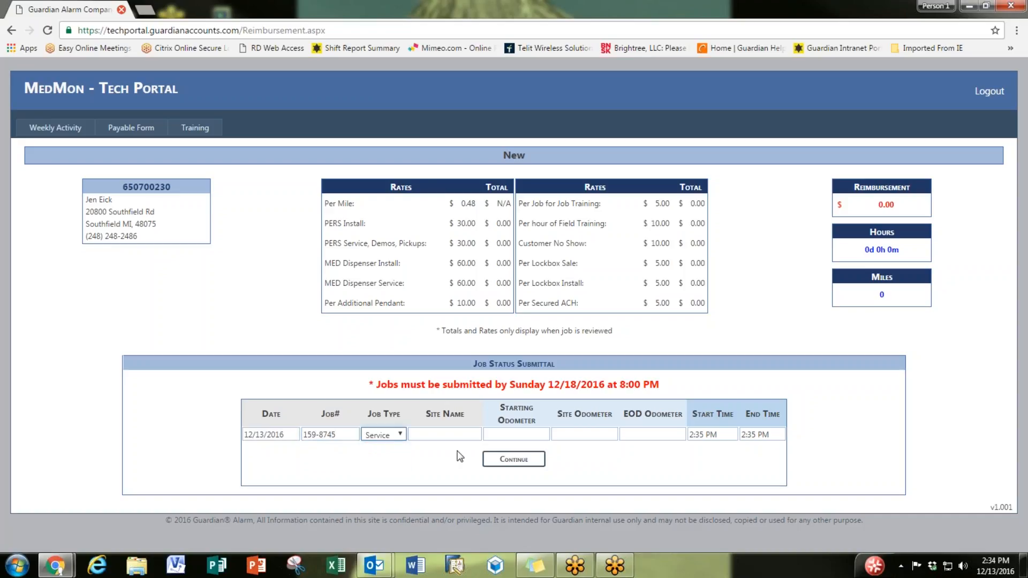
pyautogui.press('Tab')
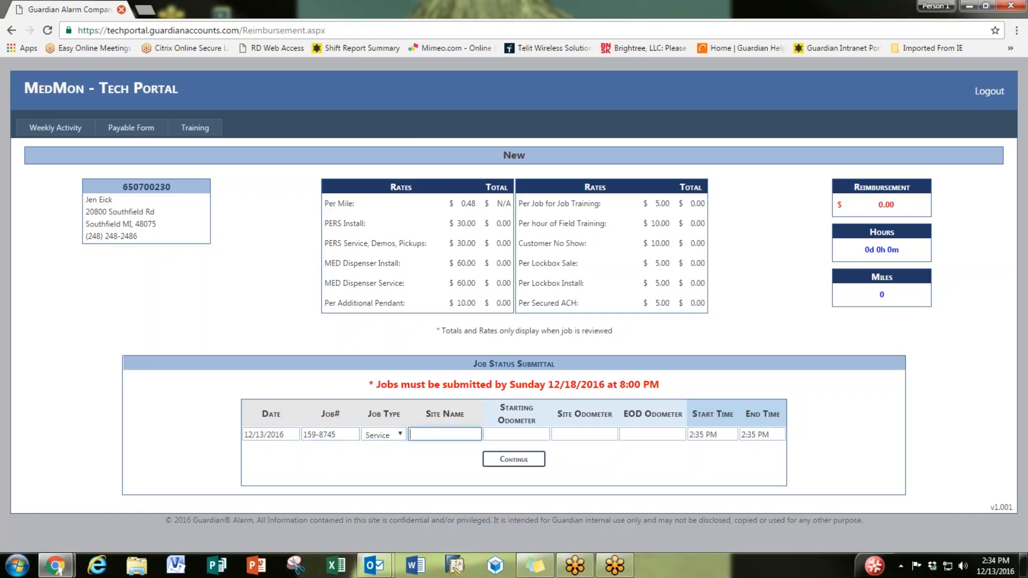
# Step: Enter odometer readings 170 starting, 200 site, and 210 end-of-day
pyautogui.click(524, 431)
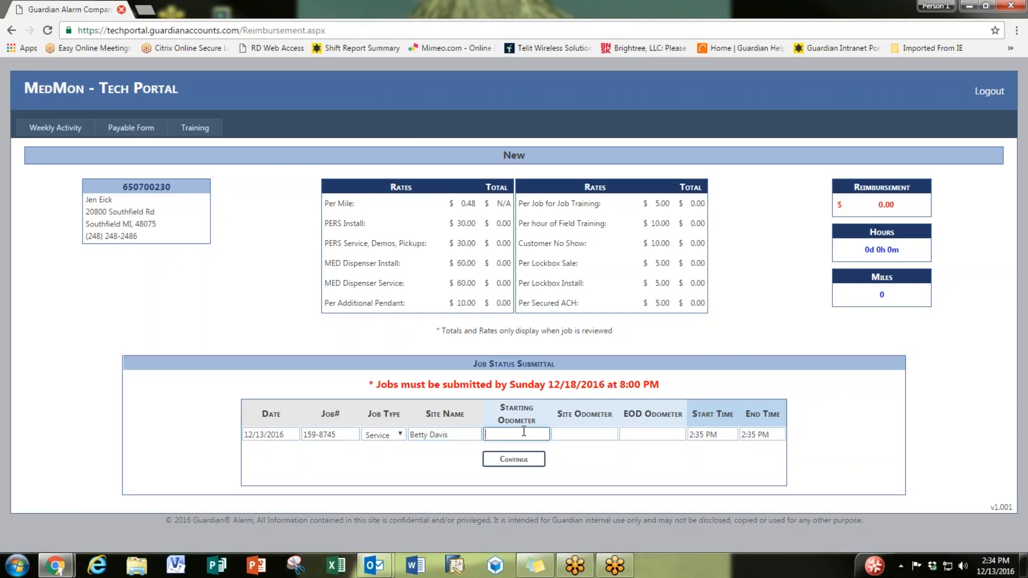
pyautogui.write('1')
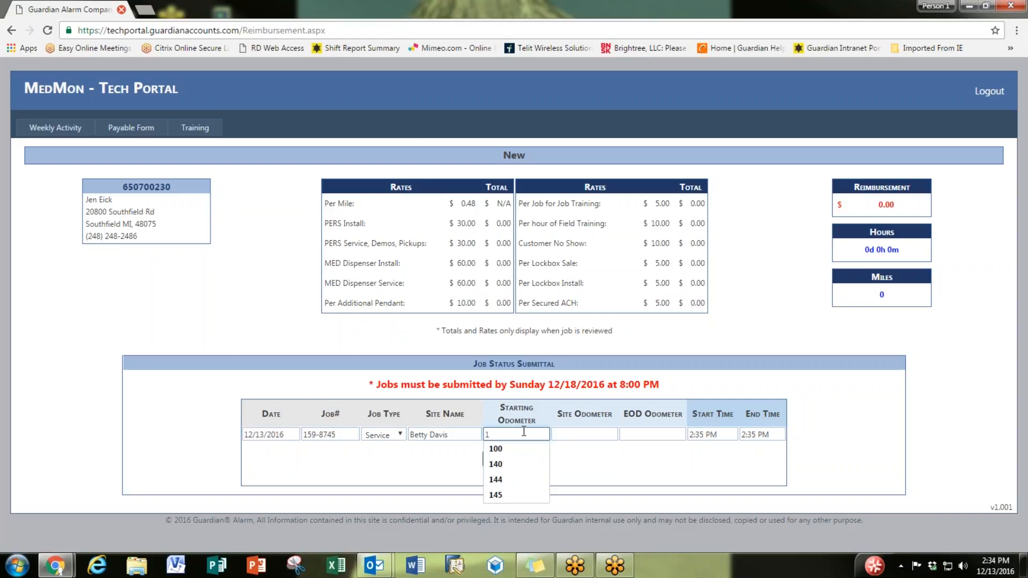
pyautogui.write('70')
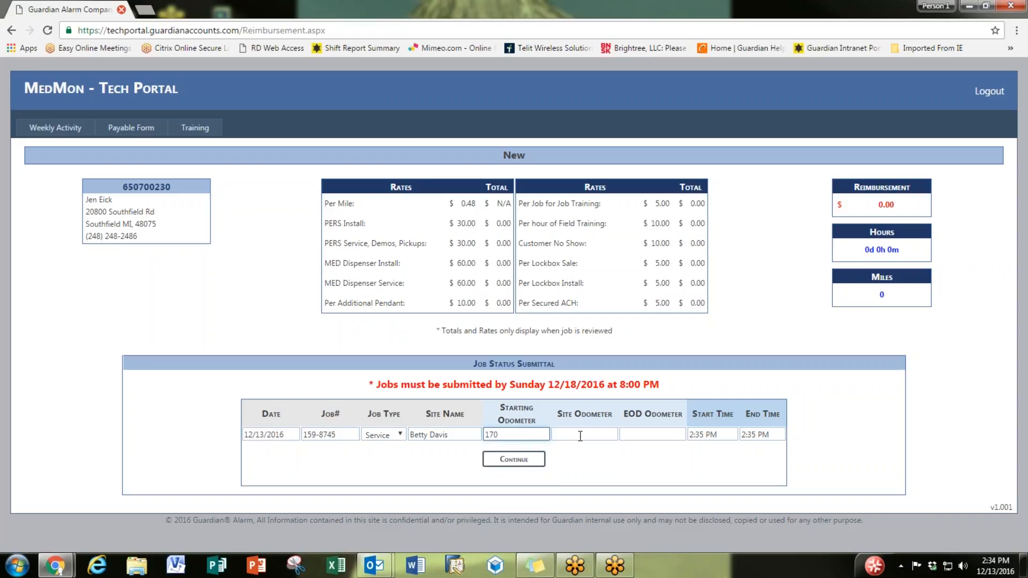
pyautogui.click(581, 435)
pyautogui.write('1')
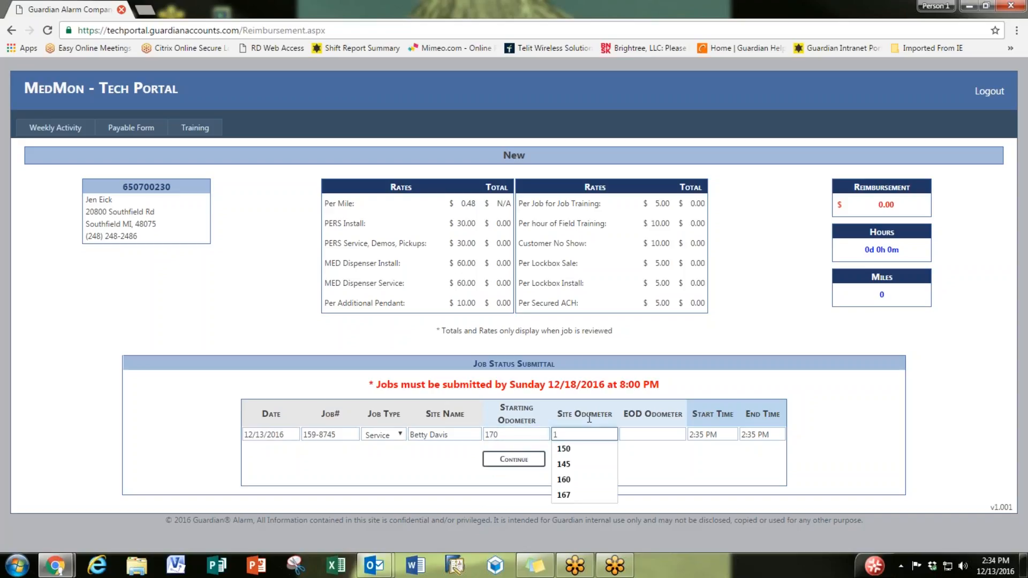
pyautogui.write('95')
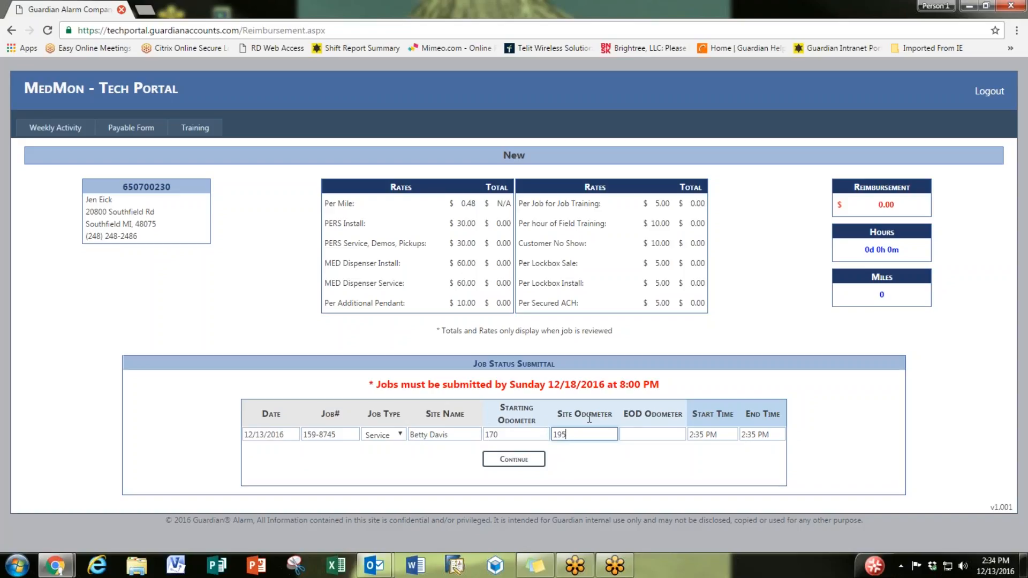
pyautogui.press('BackSpace')
pyautogui.press('BackSpace')
pyautogui.press('BackSpace')
pyautogui.write('200')
pyautogui.click(649, 435)
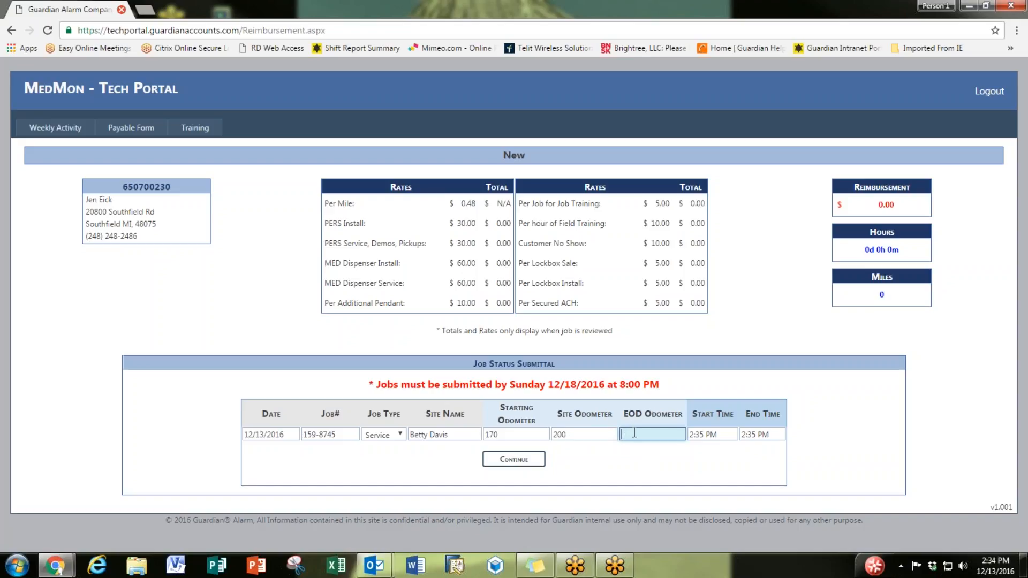
pyautogui.write('210')
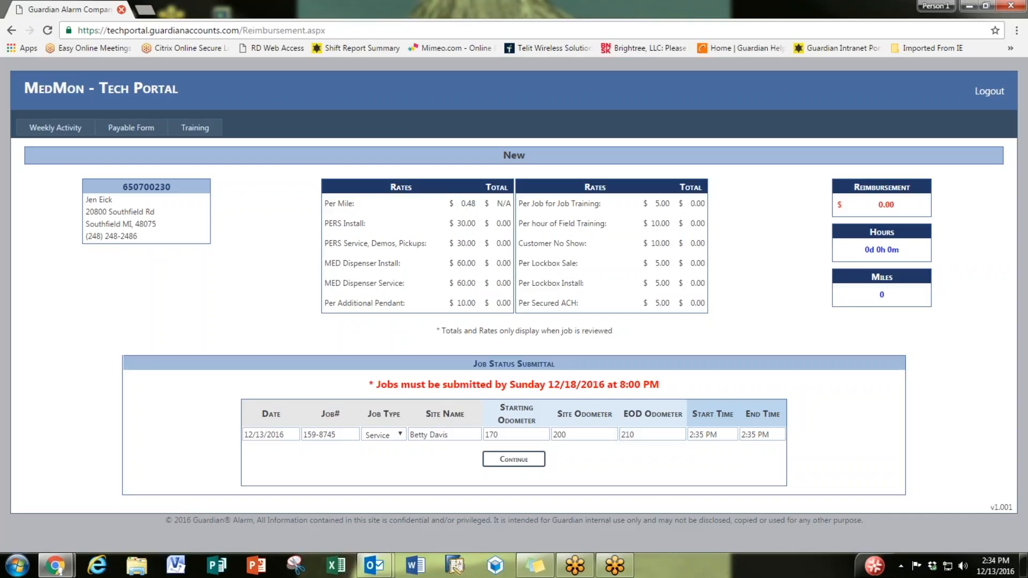
# Step: Set the start time to 4:00 PM and the end time to 5:40 PM
pyautogui.click(718, 434)
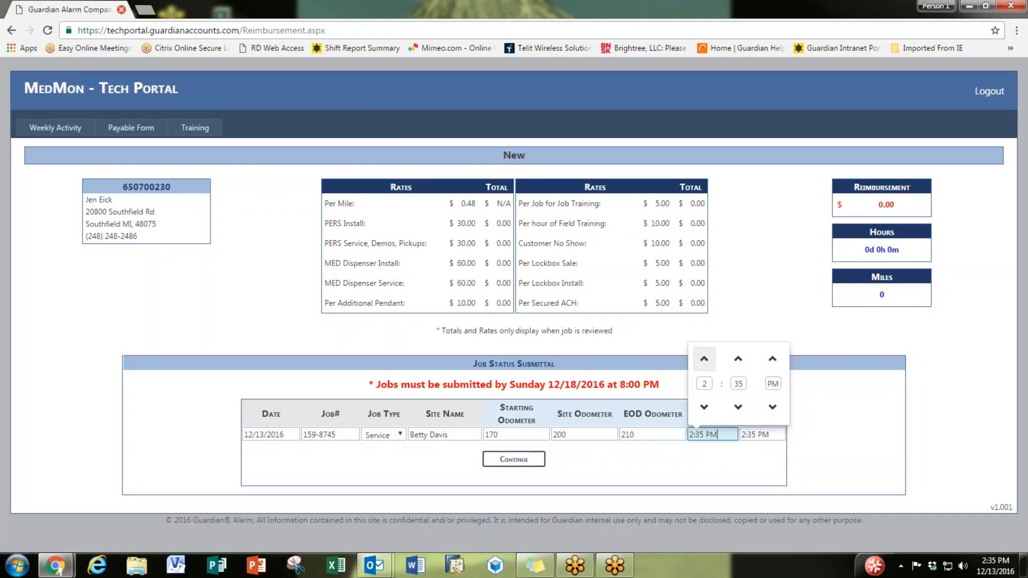
pyautogui.doubleClick(705, 359)
pyautogui.click(738, 407)
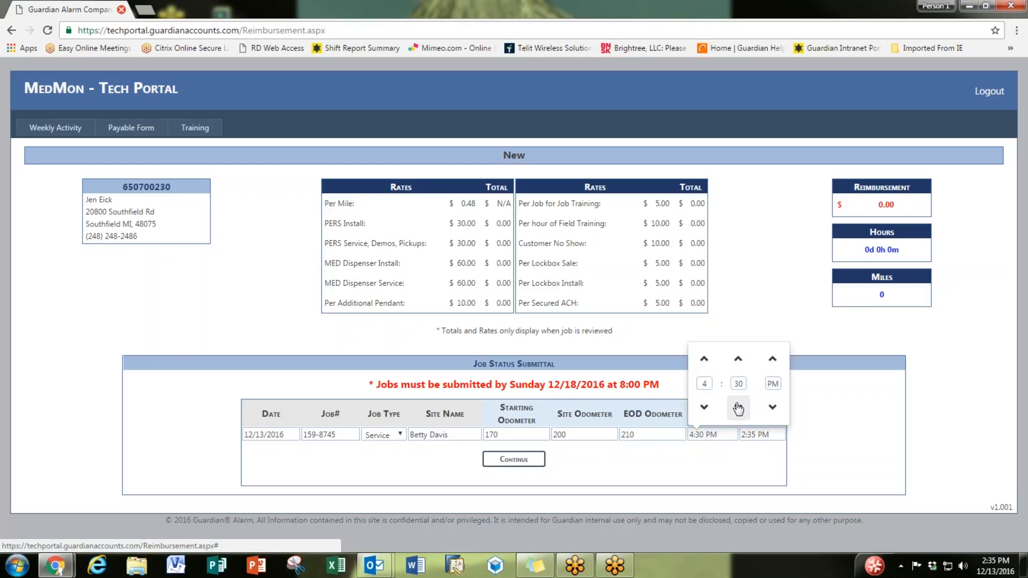
pyautogui.click(738, 384)
pyautogui.write('00')
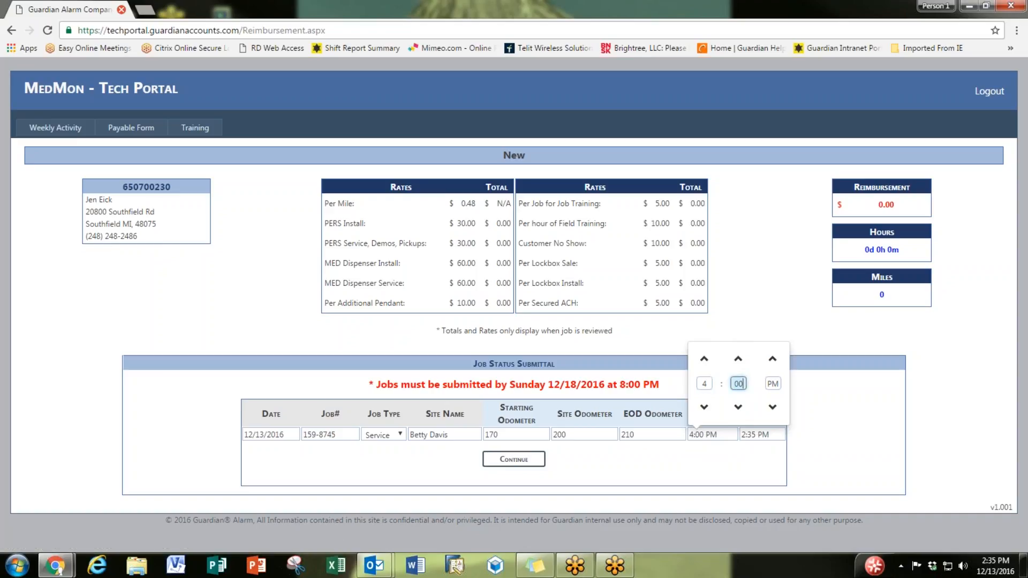
pyautogui.click(762, 434)
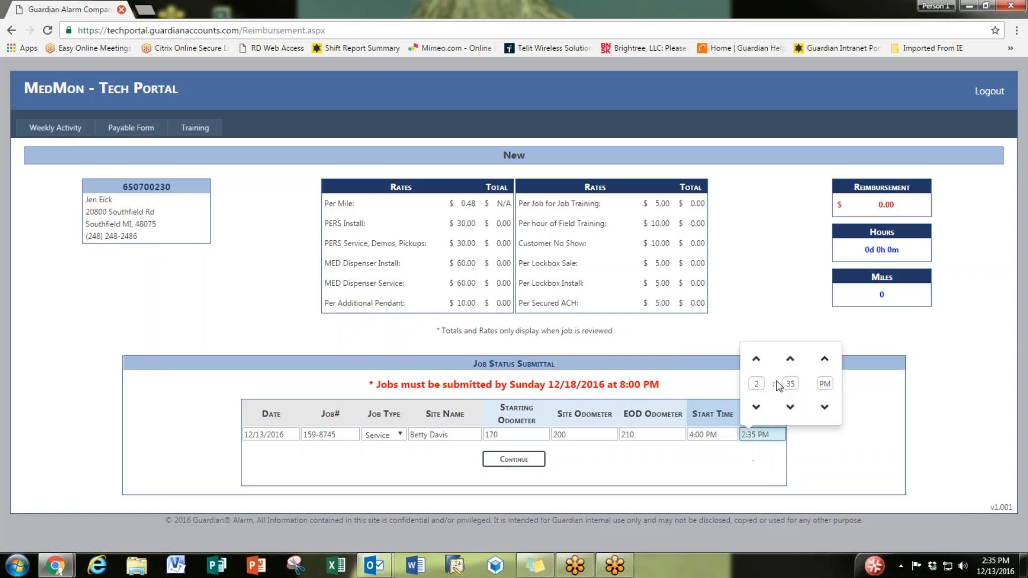
pyautogui.click(756, 359)
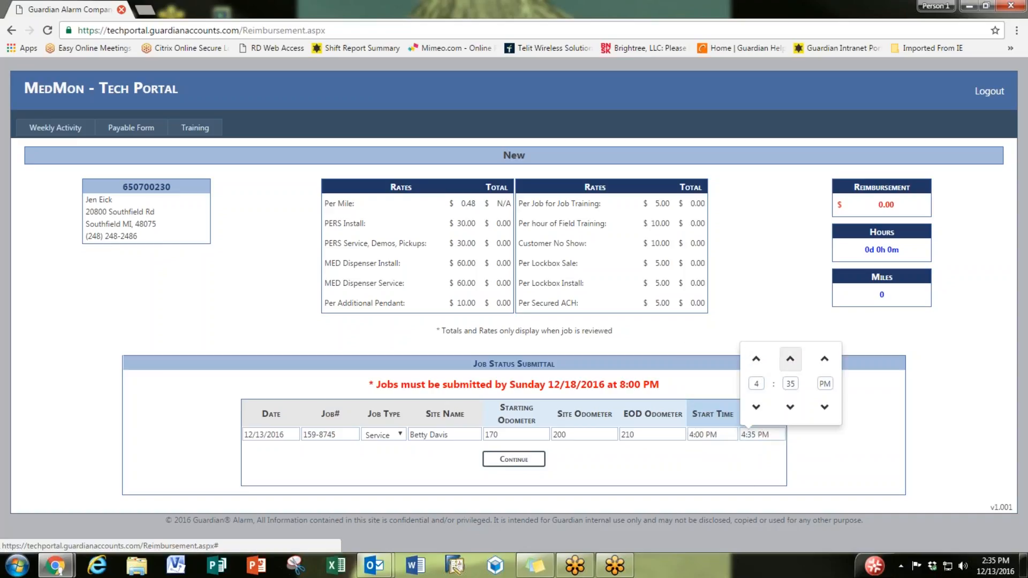
pyautogui.click(791, 359)
pyautogui.click(741, 464)
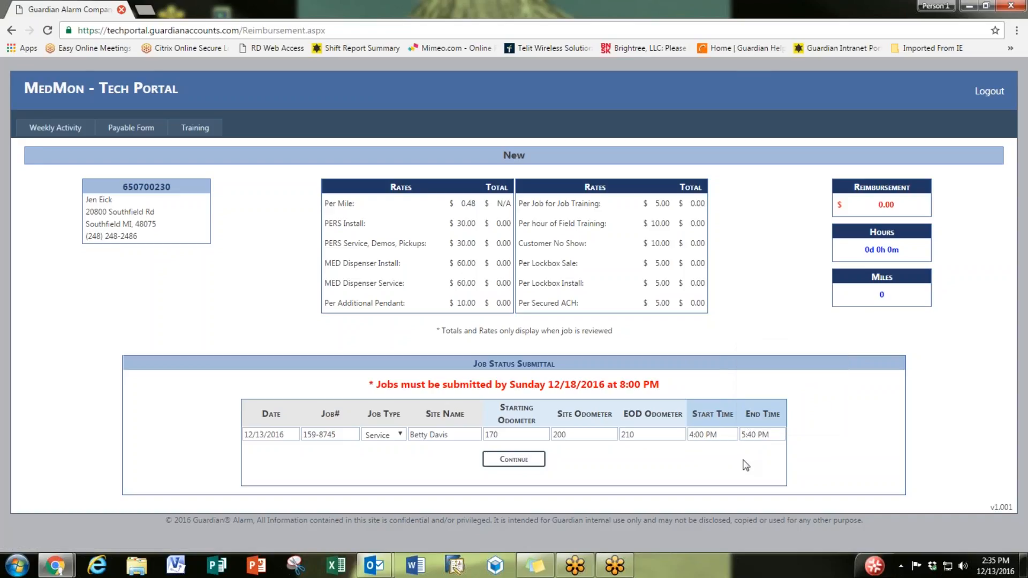
# Step: Replace the job number rejected as a duplicate with a new number and continue to item entry
pyautogui.click(530, 466)
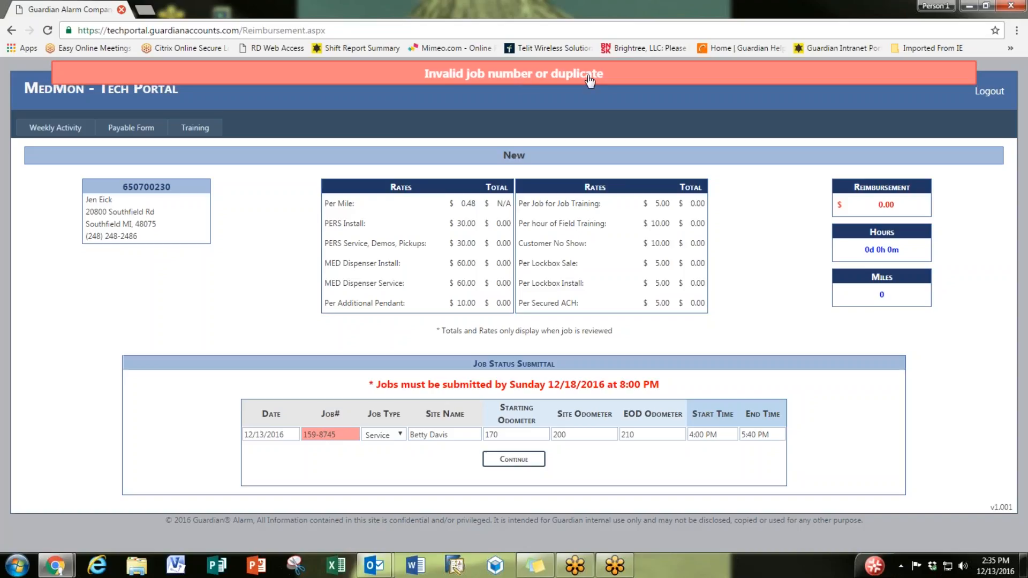
pyautogui.moveTo(351, 434); pyautogui.dragTo(287, 434)
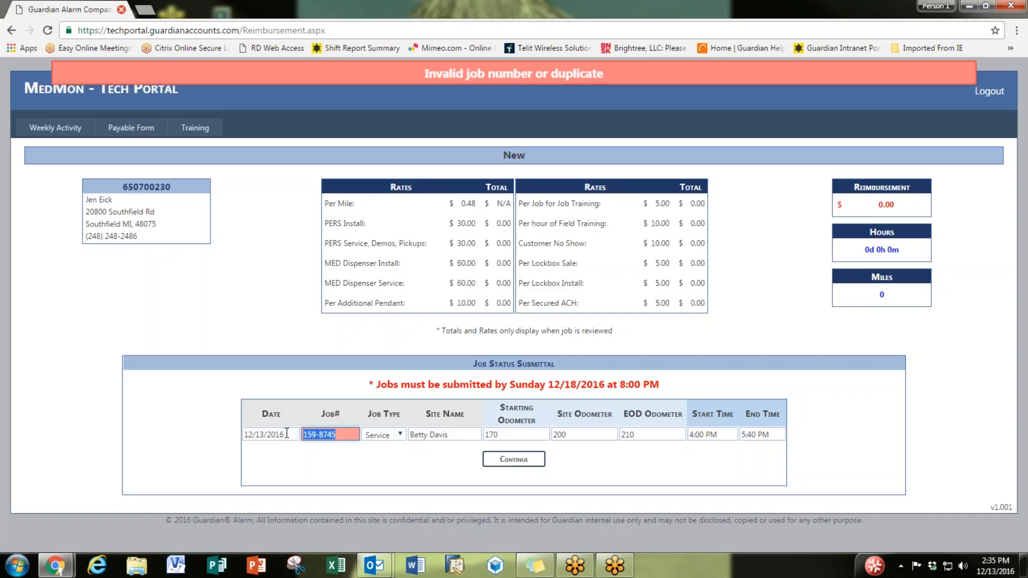
pyautogui.write('14751')
pyautogui.click(516, 461)
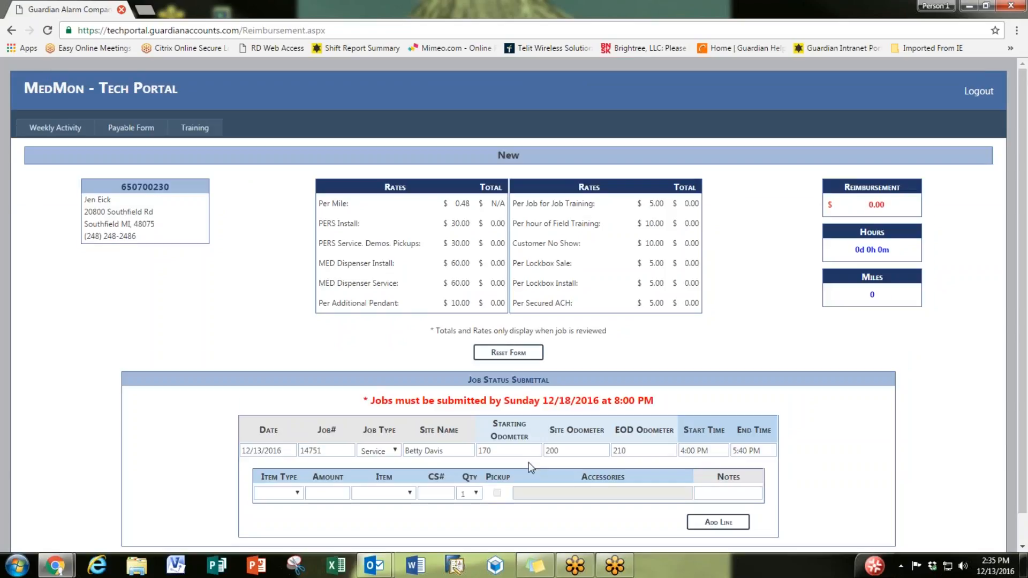
pyautogui.scroll(-1, 536, 466)
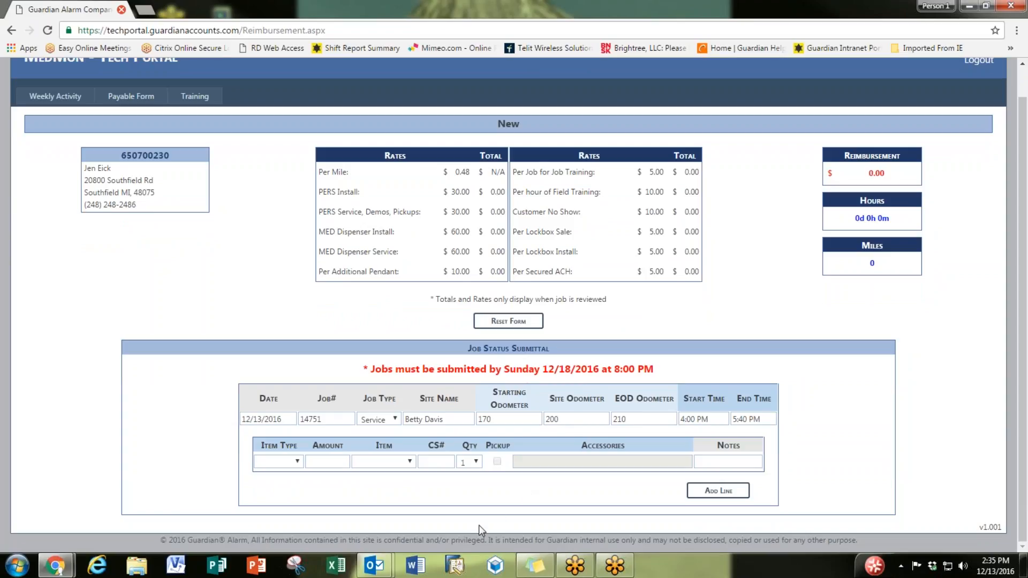
# Step: Add a PERS GM4000 line with its CS number and a DSL Filter accessory
pyautogui.click(287, 465)
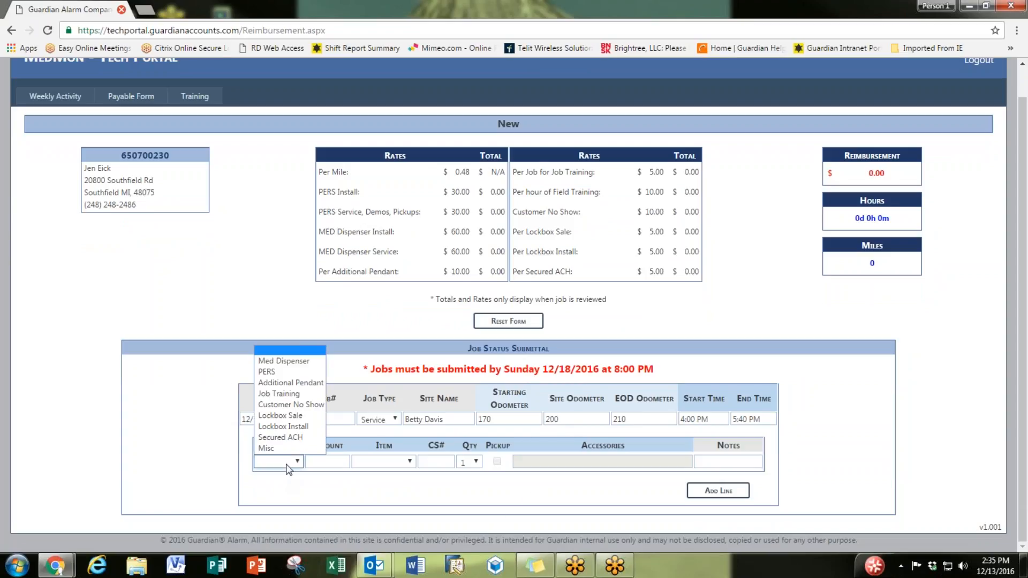
pyautogui.click(293, 373)
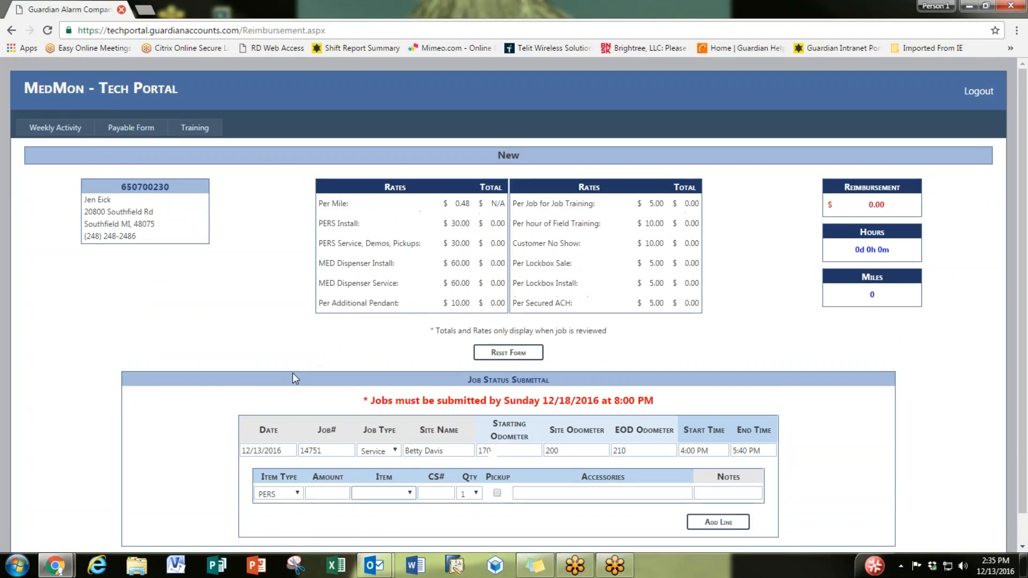
pyautogui.click(369, 495)
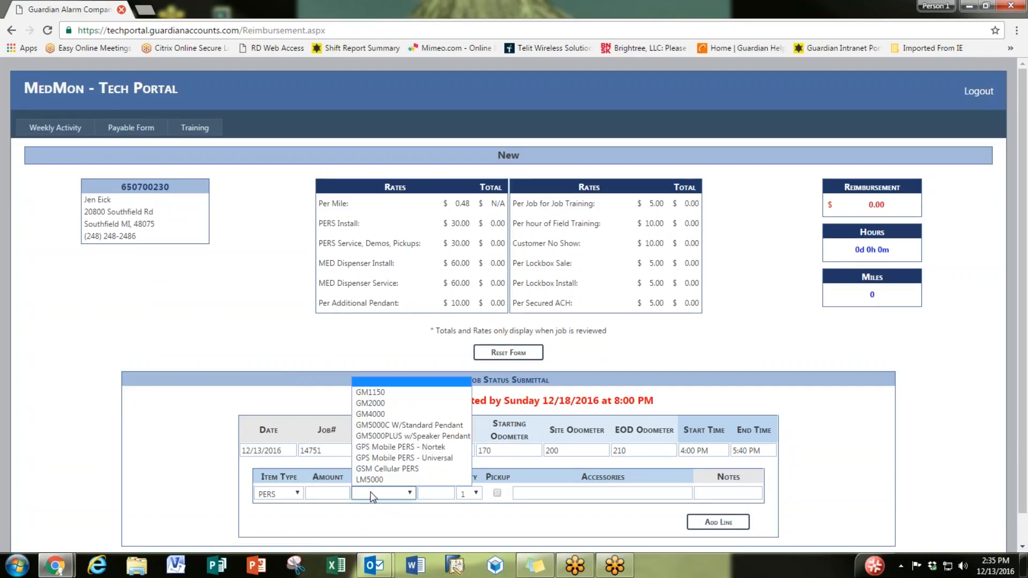
pyautogui.click(402, 416)
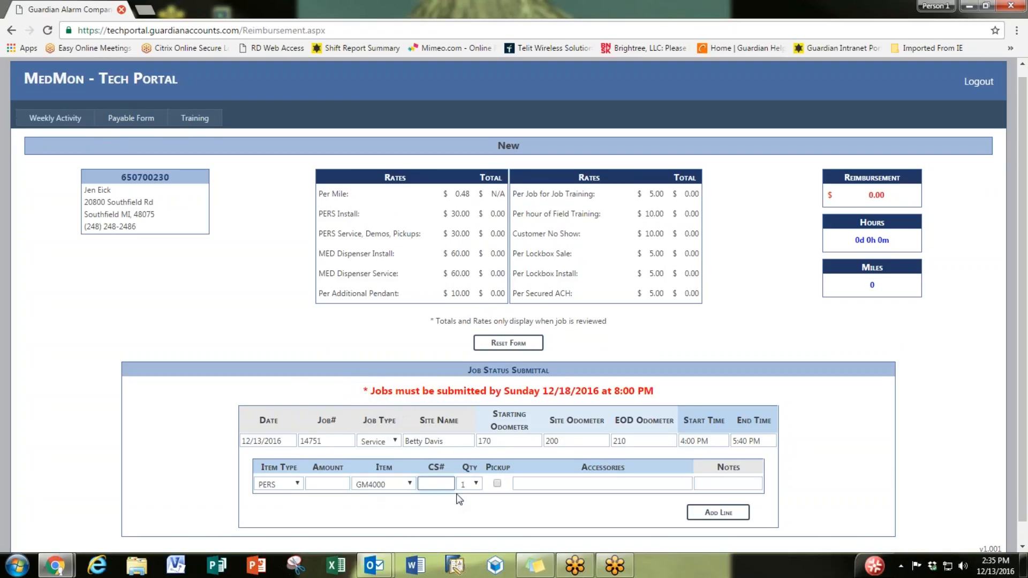
pyautogui.write('145-8745')
pyautogui.click(631, 486)
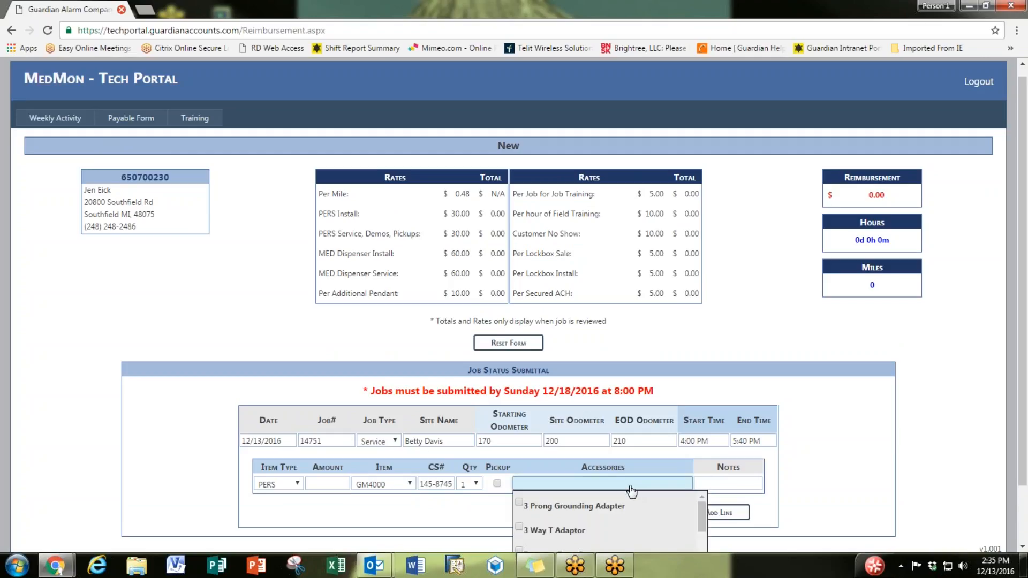
pyautogui.scroll(-2, 907, 437)
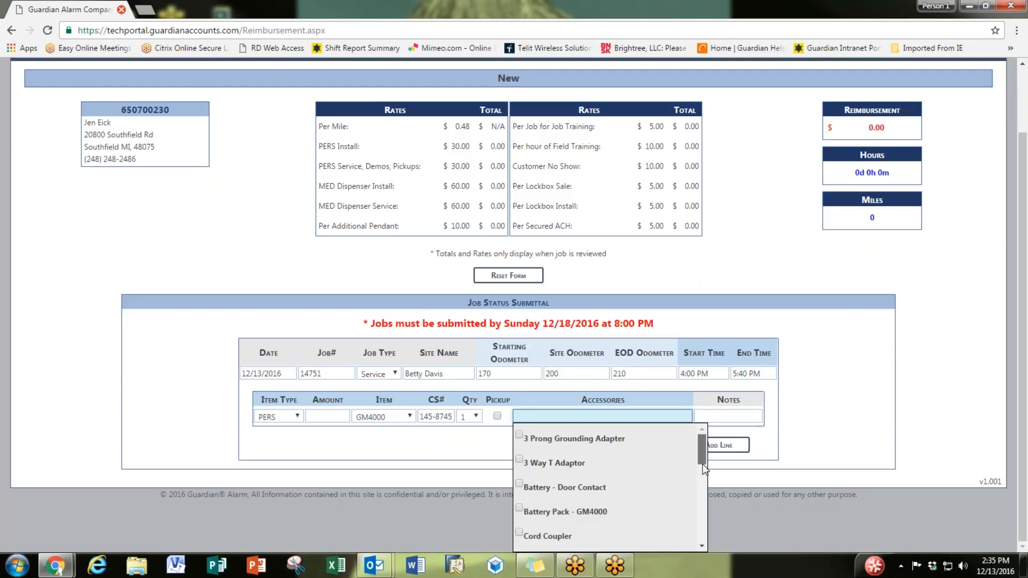
pyautogui.moveTo(704, 470); pyautogui.dragTo(707, 489)
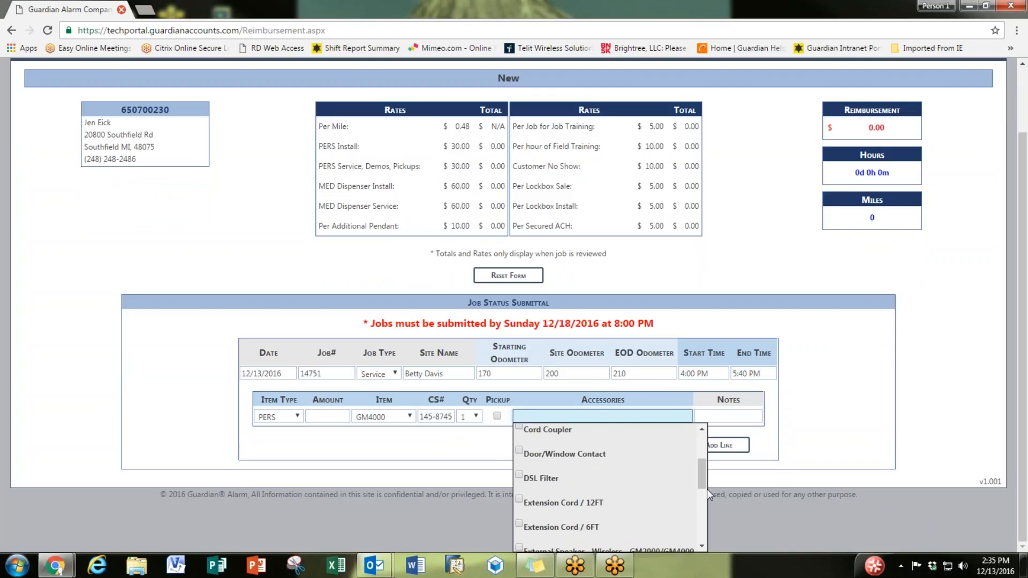
pyautogui.click(519, 474)
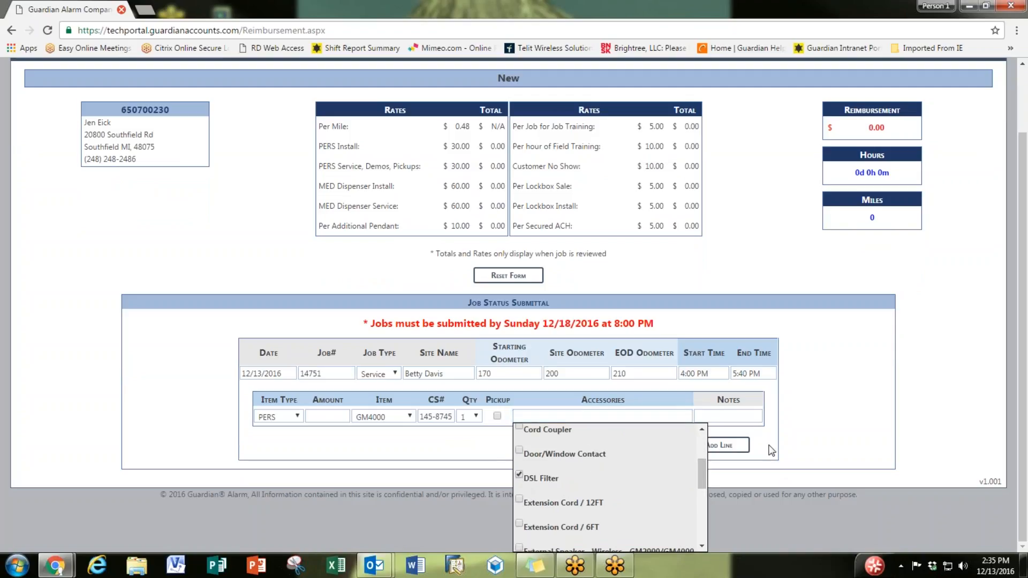
pyautogui.click(776, 448)
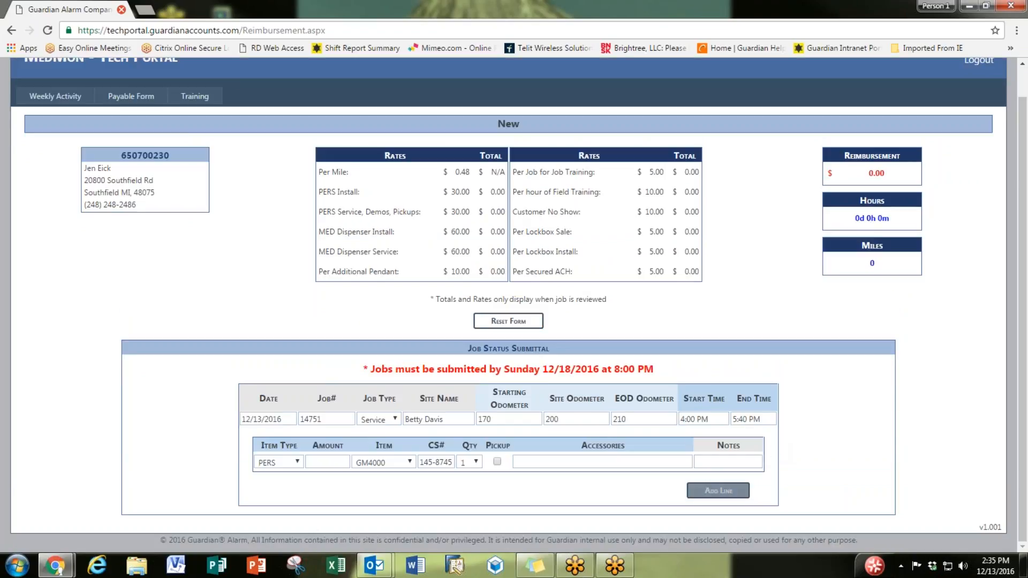
pyautogui.click(719, 491)
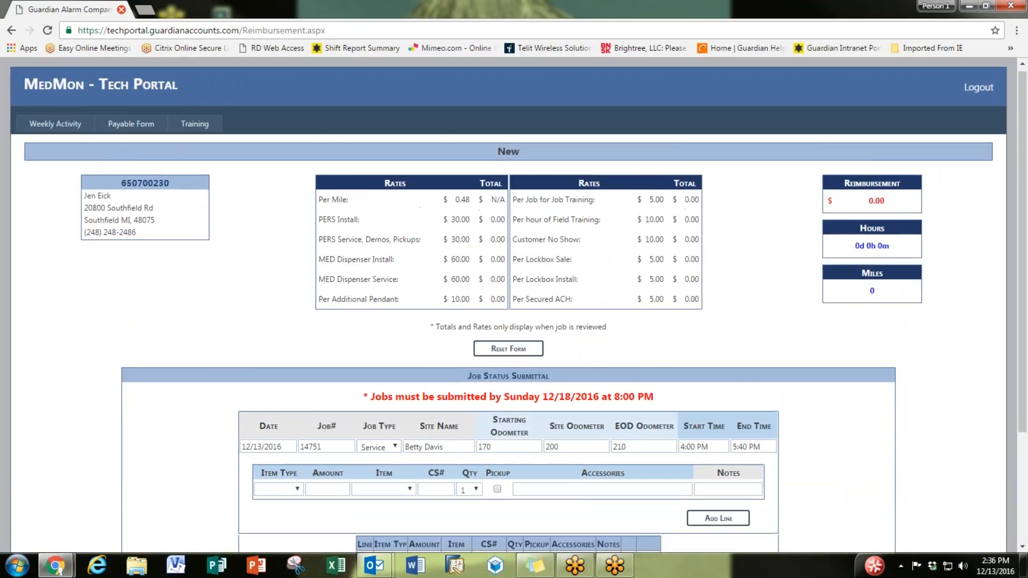
# Step: Add a PERS GM2000 second line with its CS number, ticked as Pickup
pyautogui.scroll(-3, 297, 392)
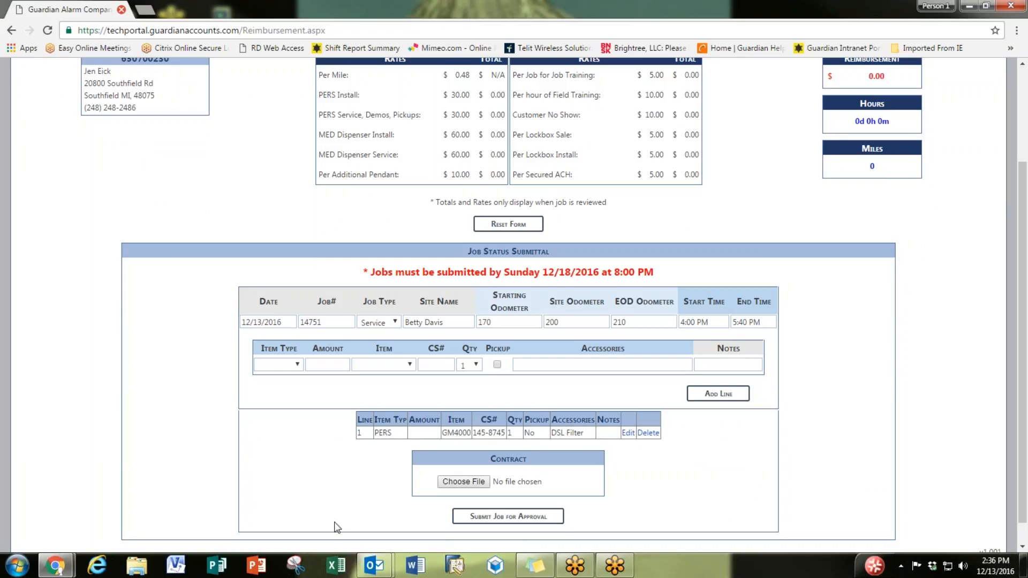
pyautogui.click(298, 367)
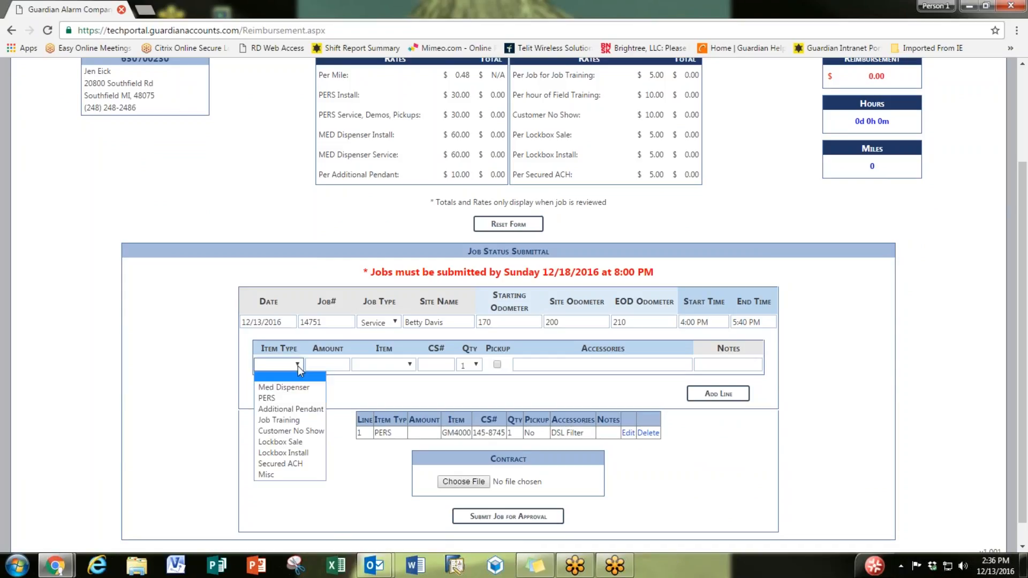
pyautogui.click(298, 397)
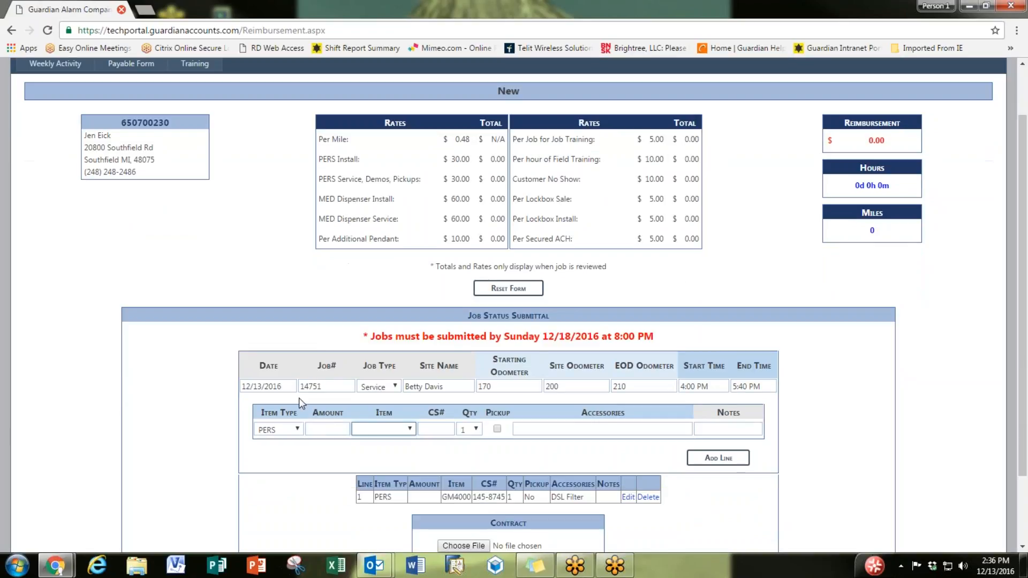
pyautogui.click(373, 429)
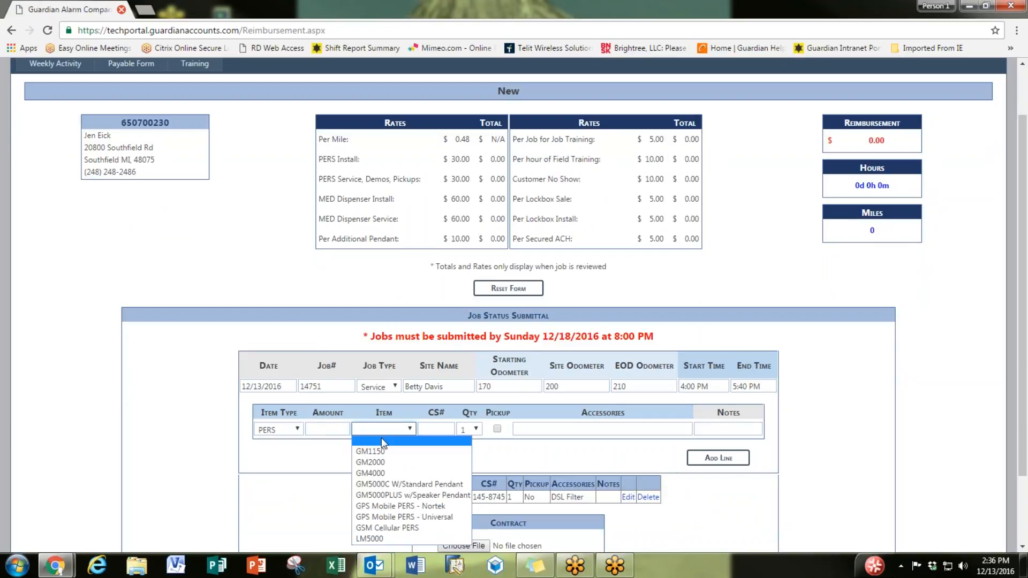
pyautogui.click(395, 460)
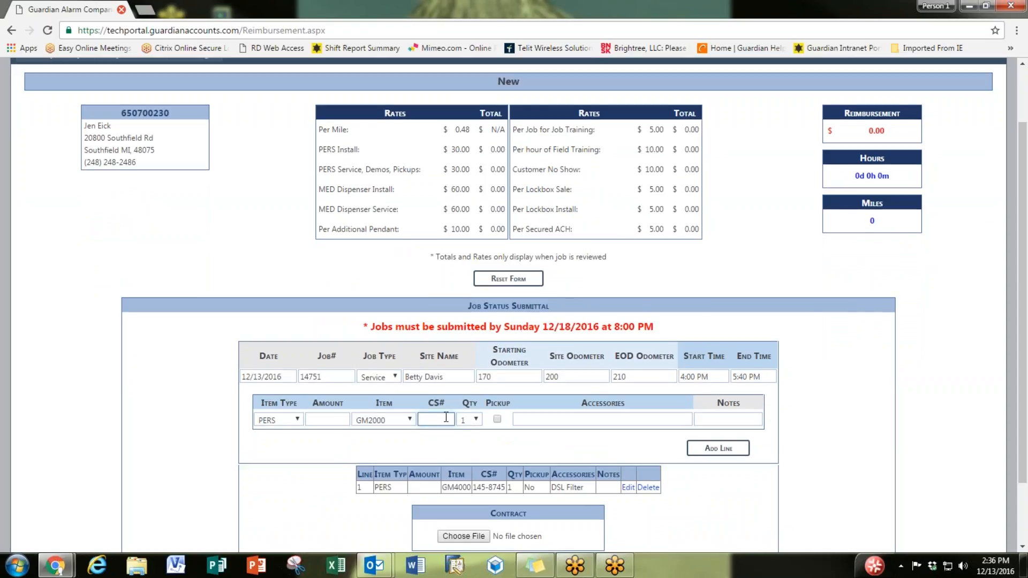
pyautogui.write('456-9834')
pyautogui.click(498, 420)
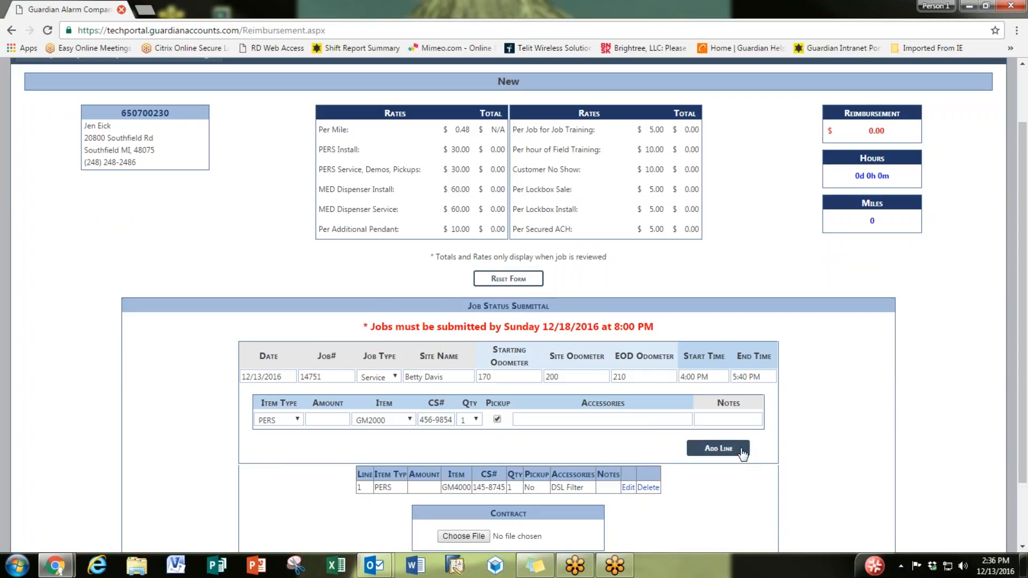
pyautogui.click(741, 452)
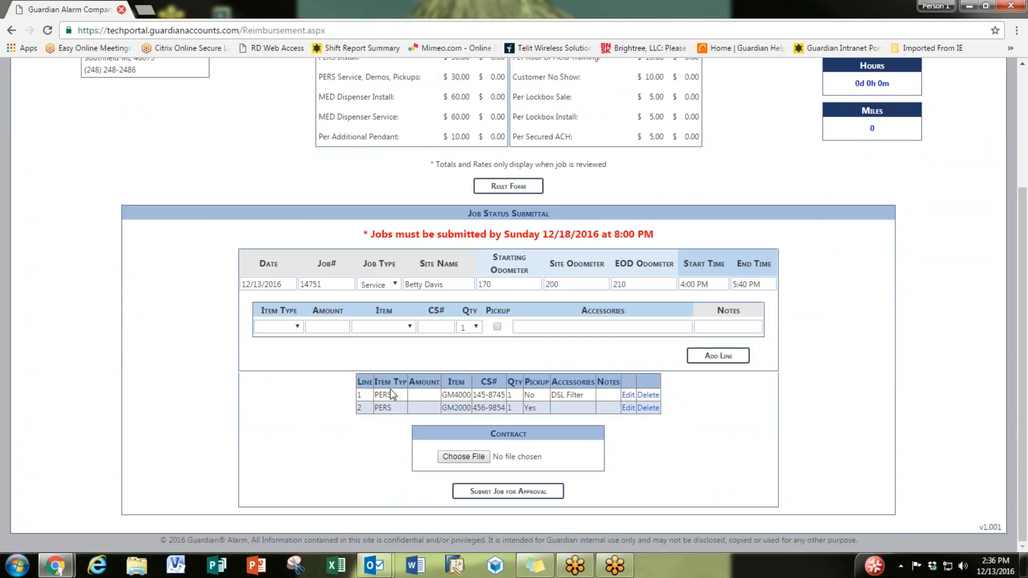
# Step: Submit the two-line job as the day's last job and view Weekly Activity
pyautogui.click(509, 493)
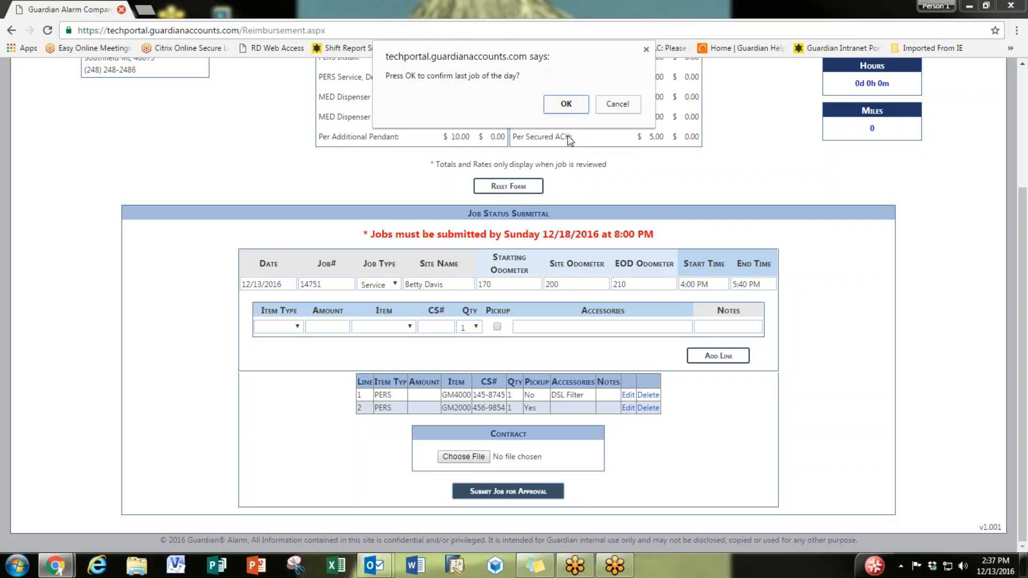
pyautogui.click(566, 103)
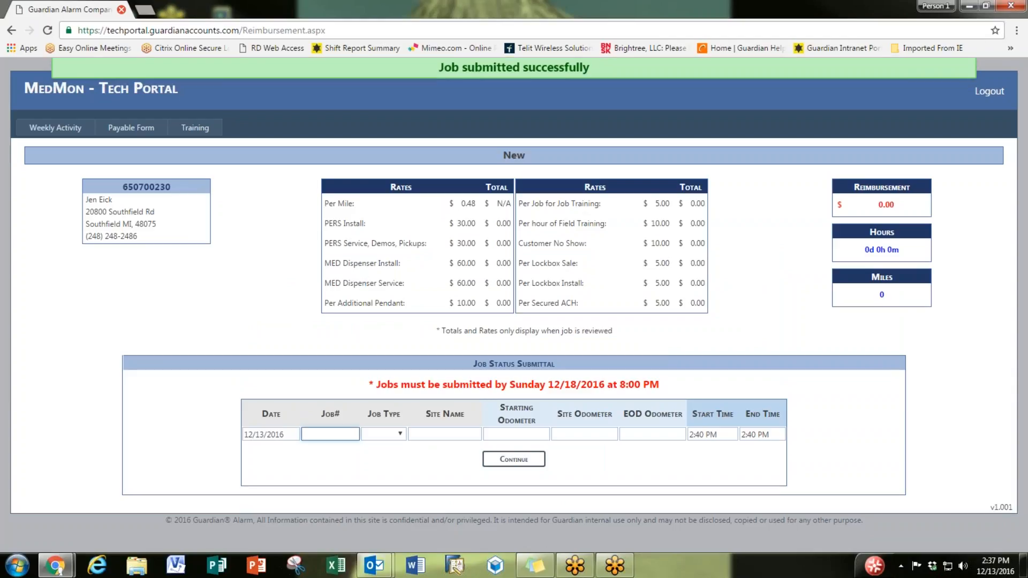
pyautogui.click(58, 131)
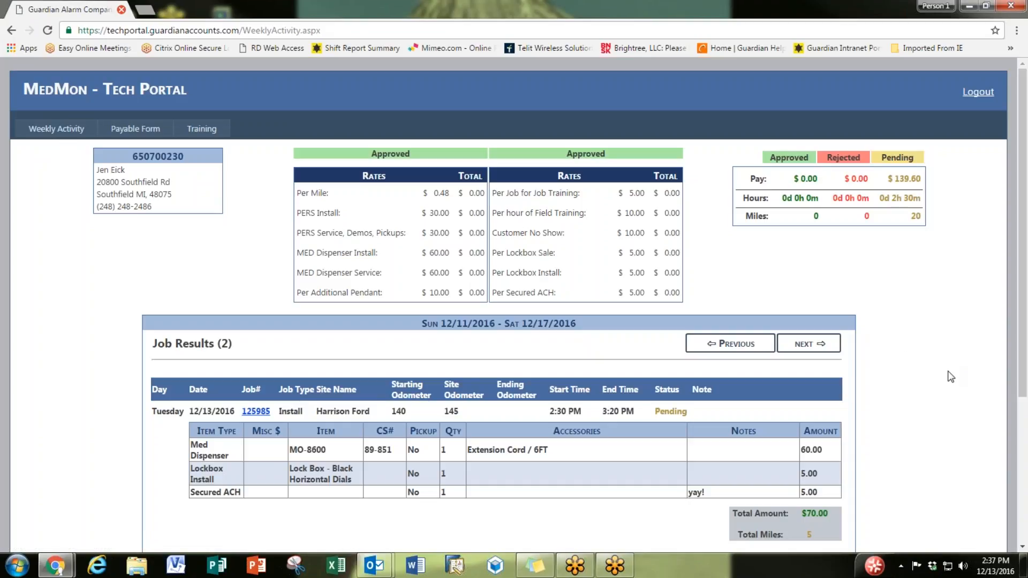
pyautogui.scroll(-4, 899, 354)
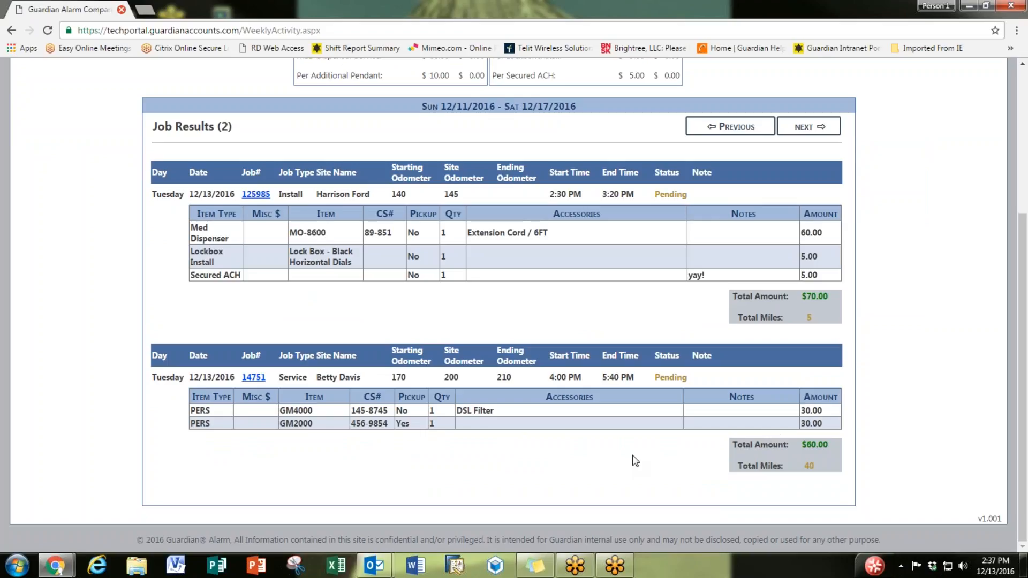
pyautogui.scroll(4, 635, 461)
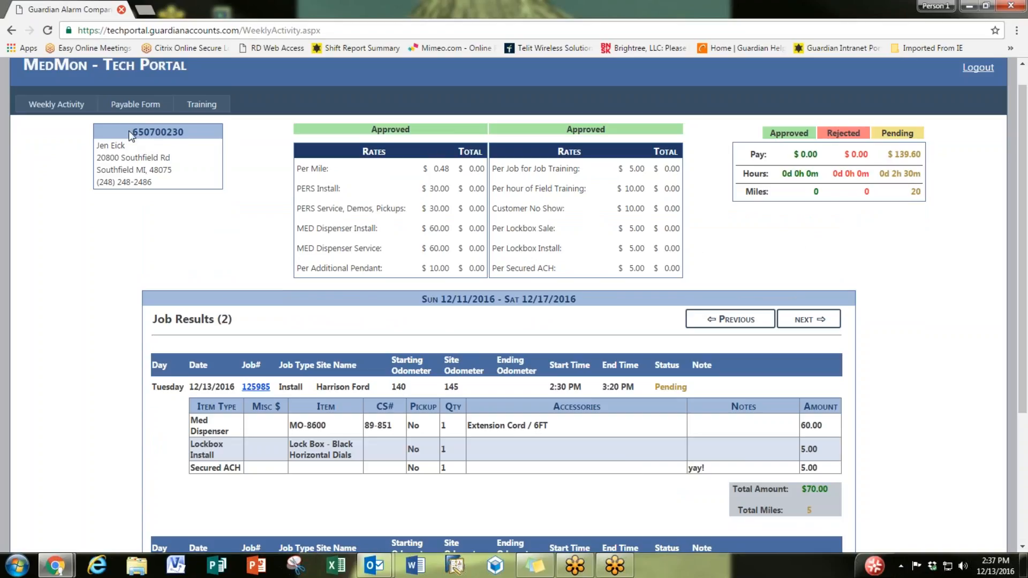
pyautogui.doubleClick(190, 129)
pyautogui.moveTo(97, 146); pyautogui.dragTo(181, 167)
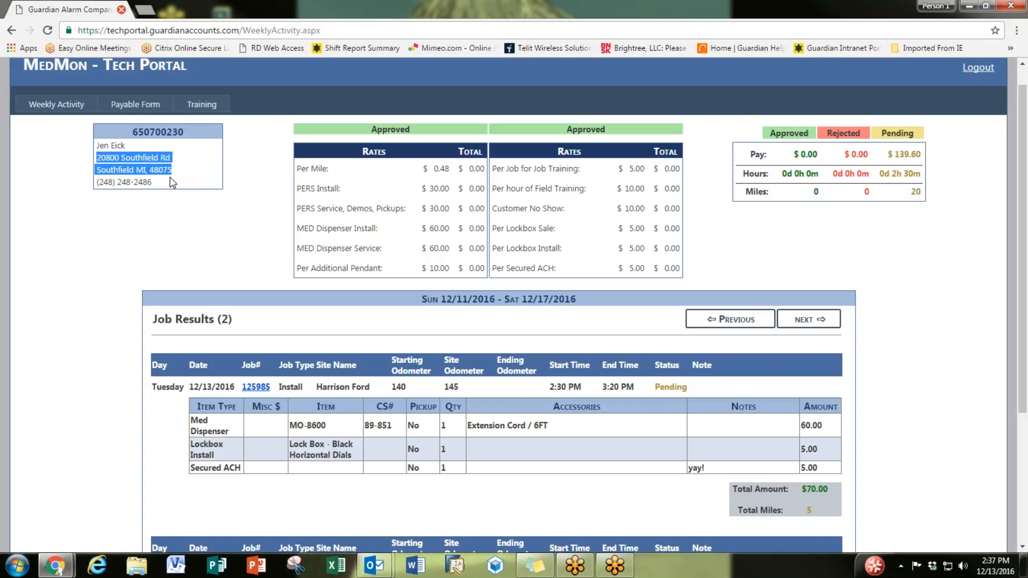
pyautogui.click(169, 182)
pyautogui.moveTo(97, 183); pyautogui.dragTo(154, 182)
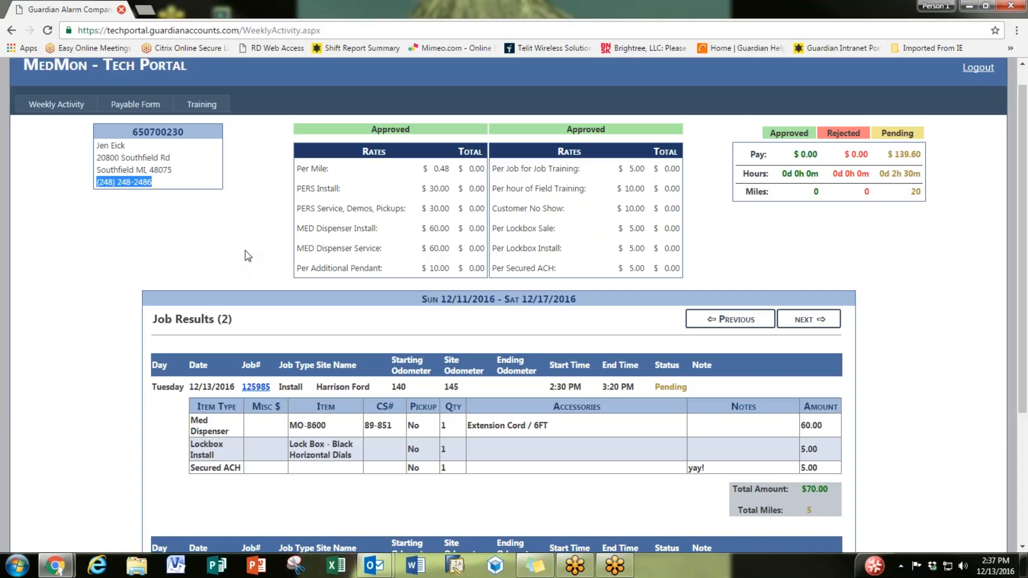
pyautogui.click(248, 256)
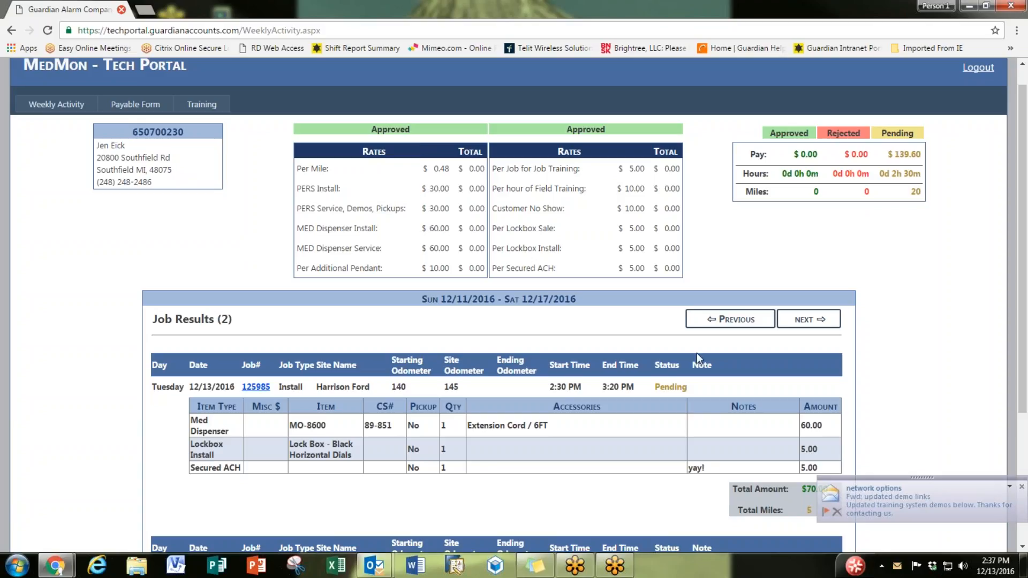
pyautogui.click(836, 513)
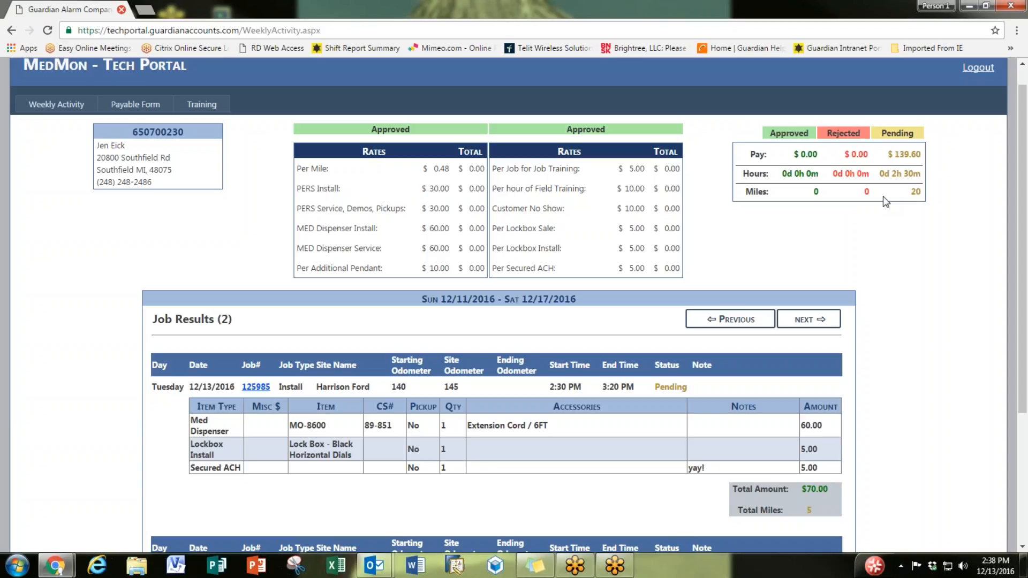
pyautogui.scroll(-3, 884, 198)
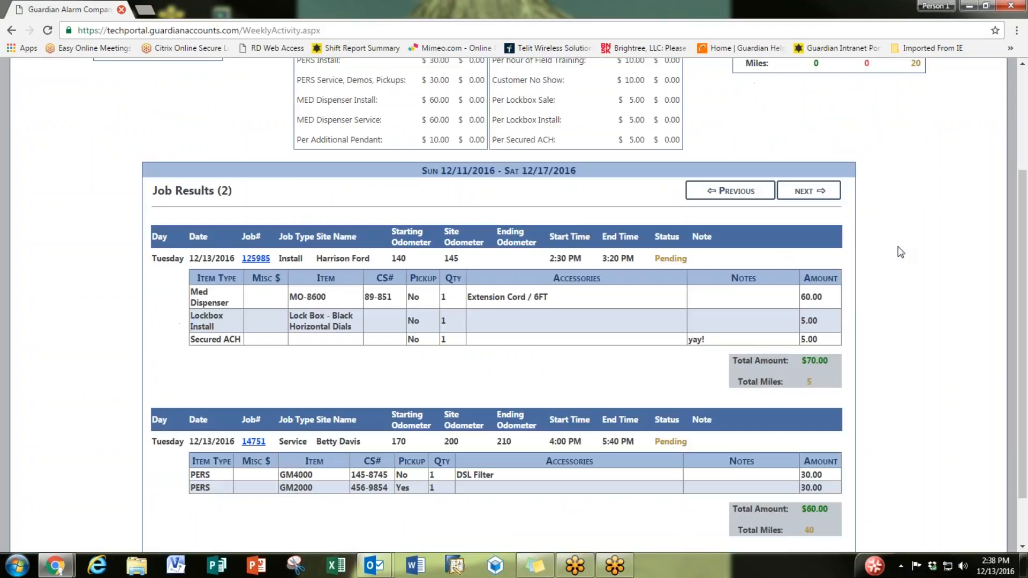
pyautogui.scroll(-2, 901, 252)
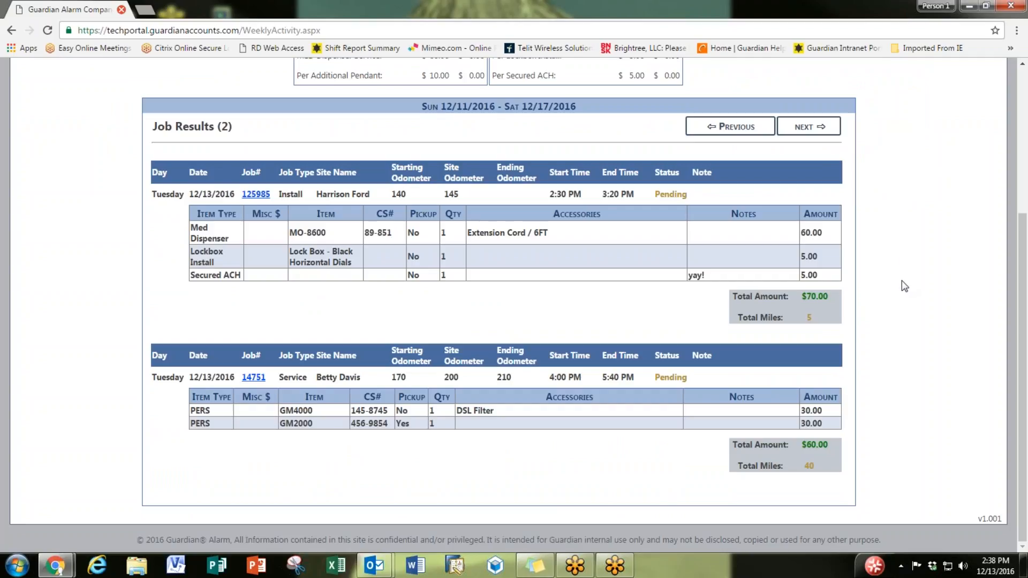
pyautogui.scroll(2, 915, 274)
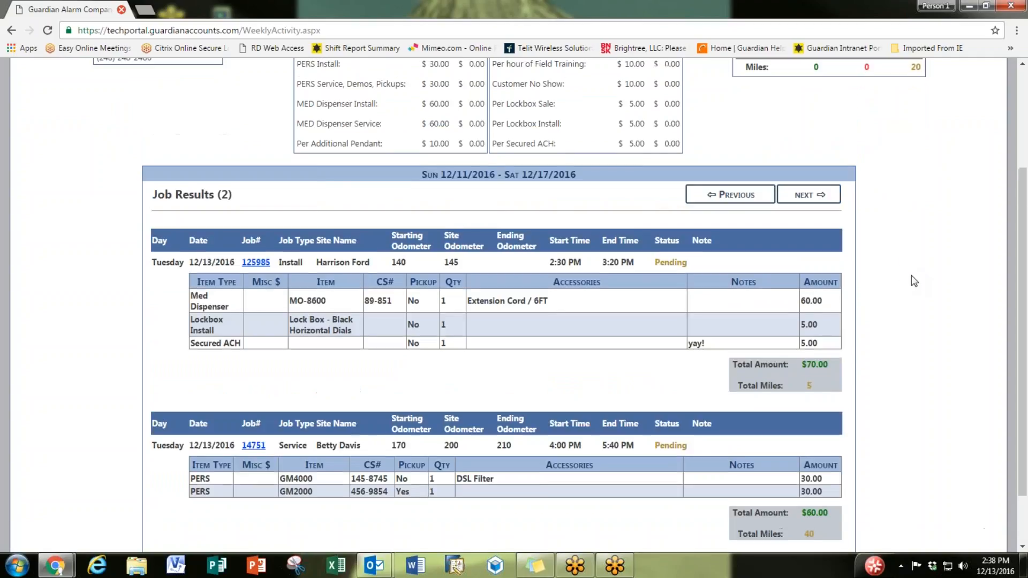
pyautogui.scroll(1, 905, 236)
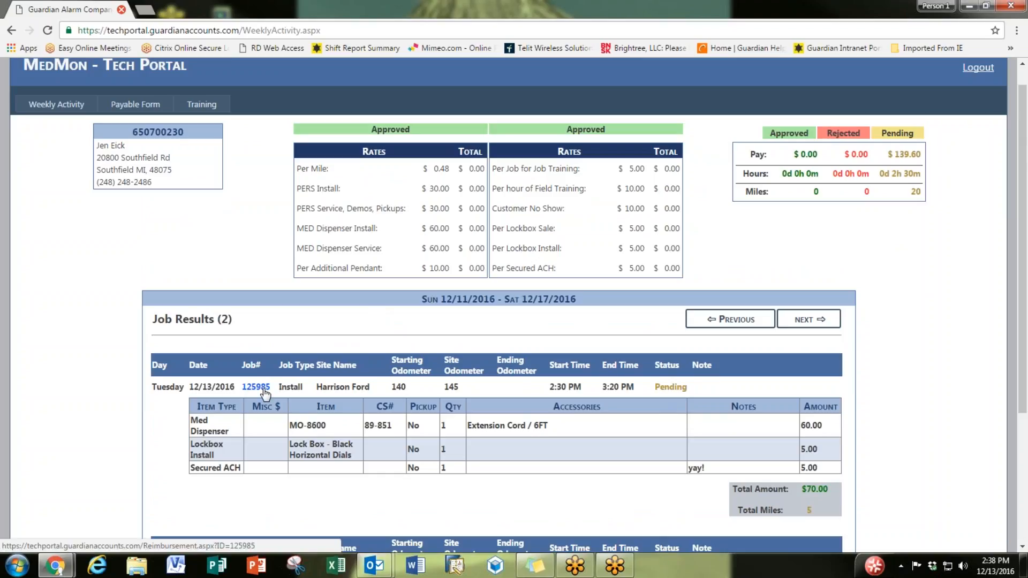
pyautogui.scroll(-2, 264, 394)
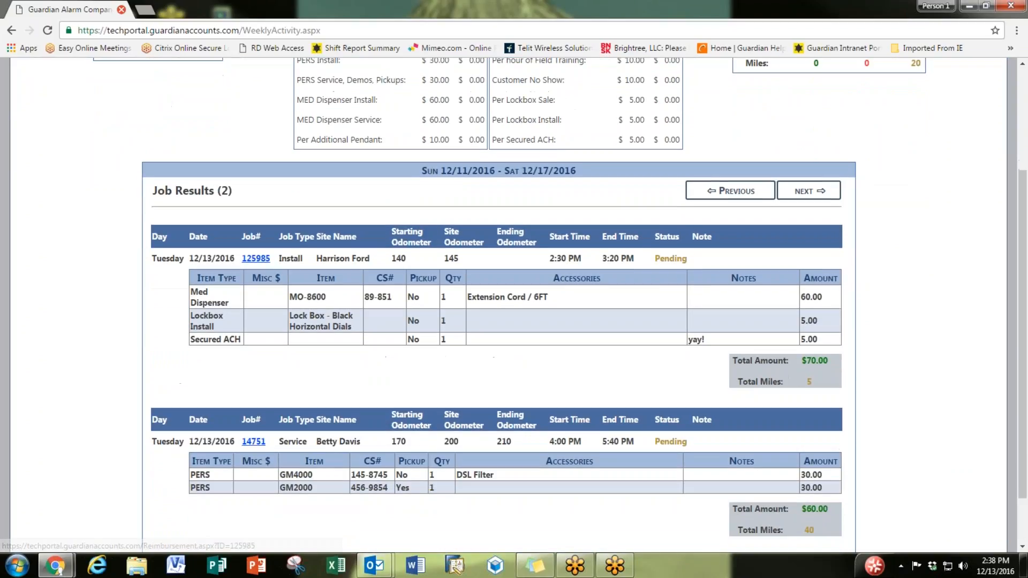
# Step: Open job 14751 and add a Secured ACH line to it
pyautogui.click(254, 442)
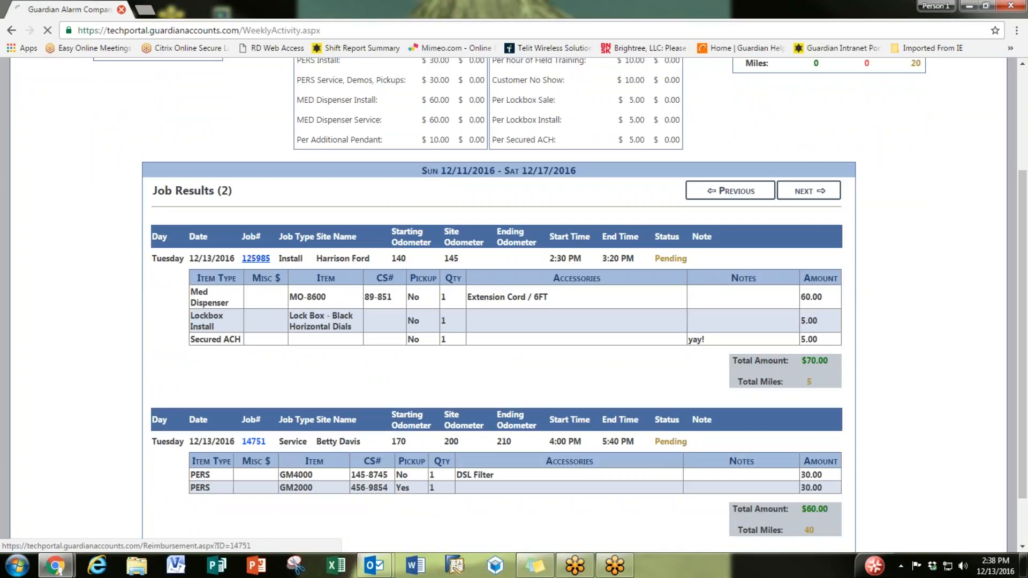
pyautogui.scroll(-1, 170, 334)
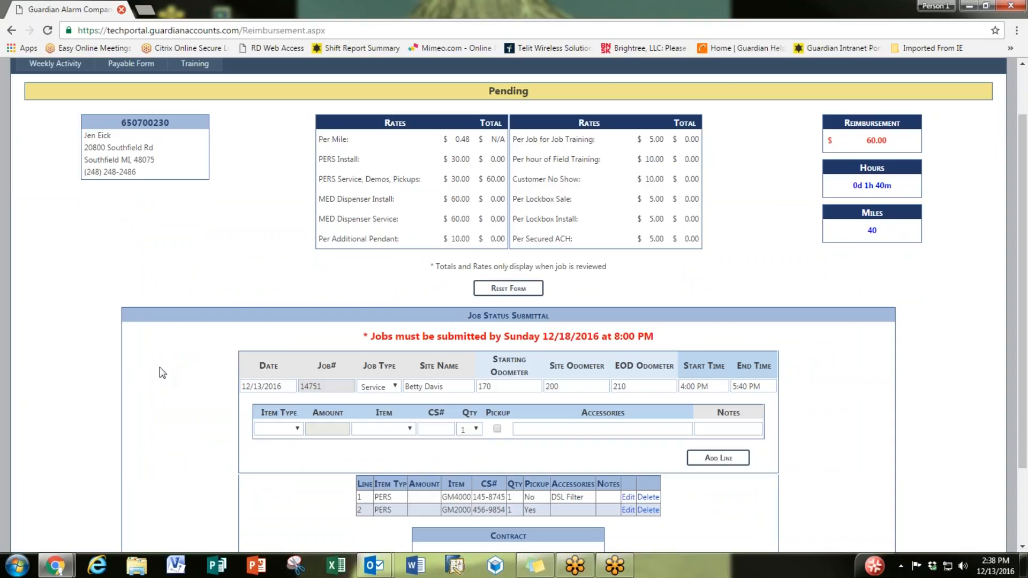
pyautogui.scroll(-1, 182, 412)
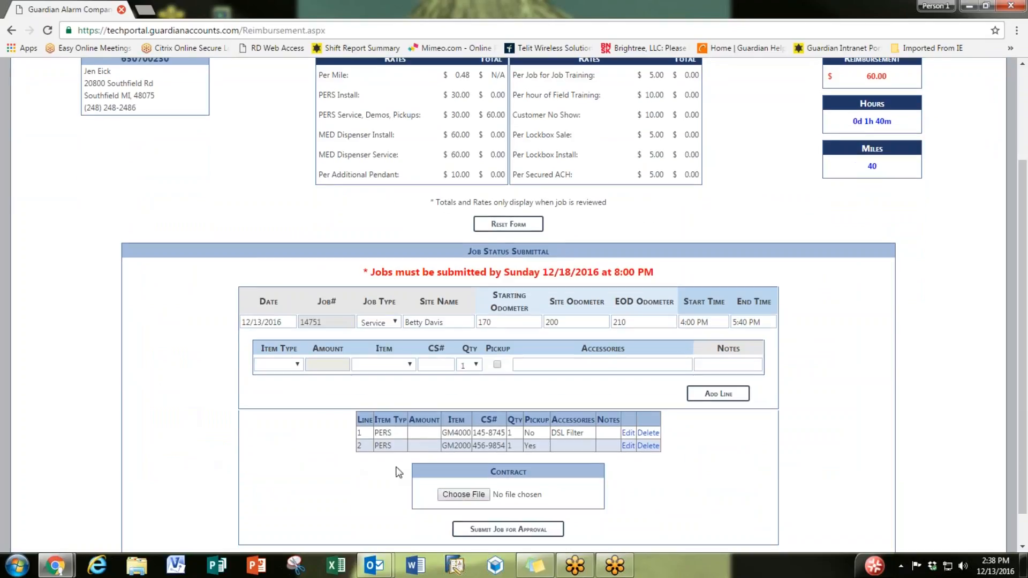
pyautogui.click(297, 366)
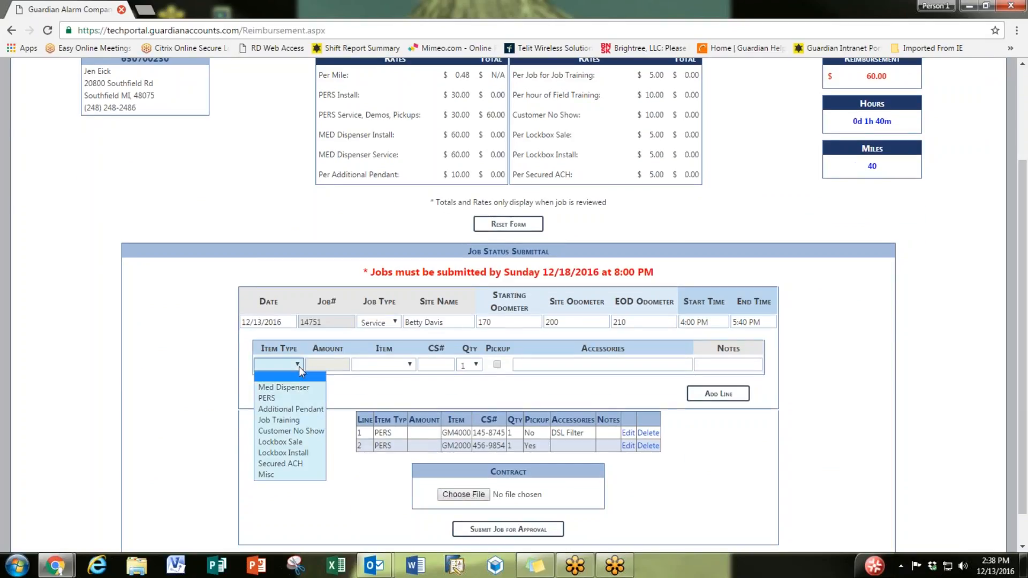
pyautogui.click(308, 464)
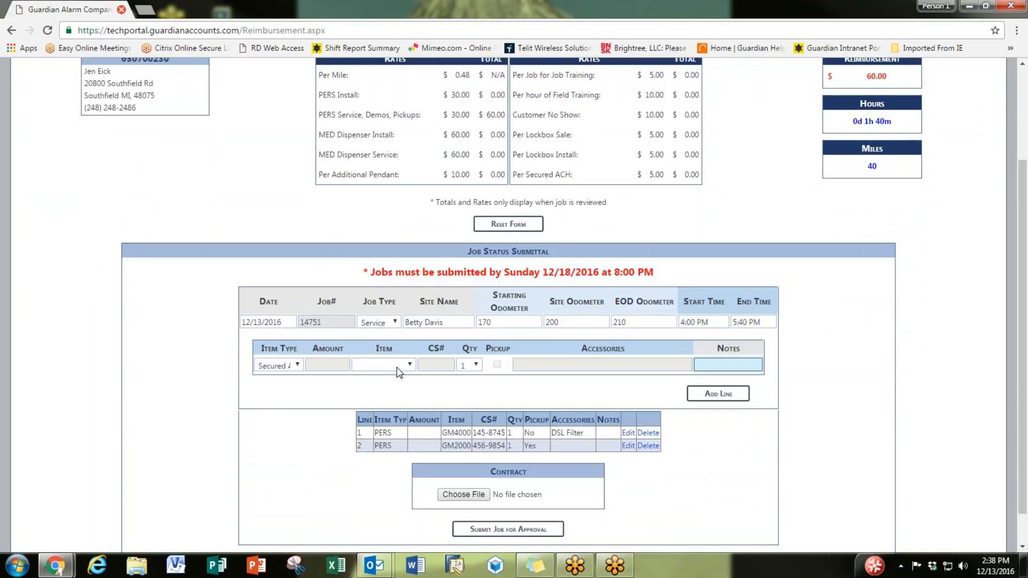
pyautogui.click(719, 393)
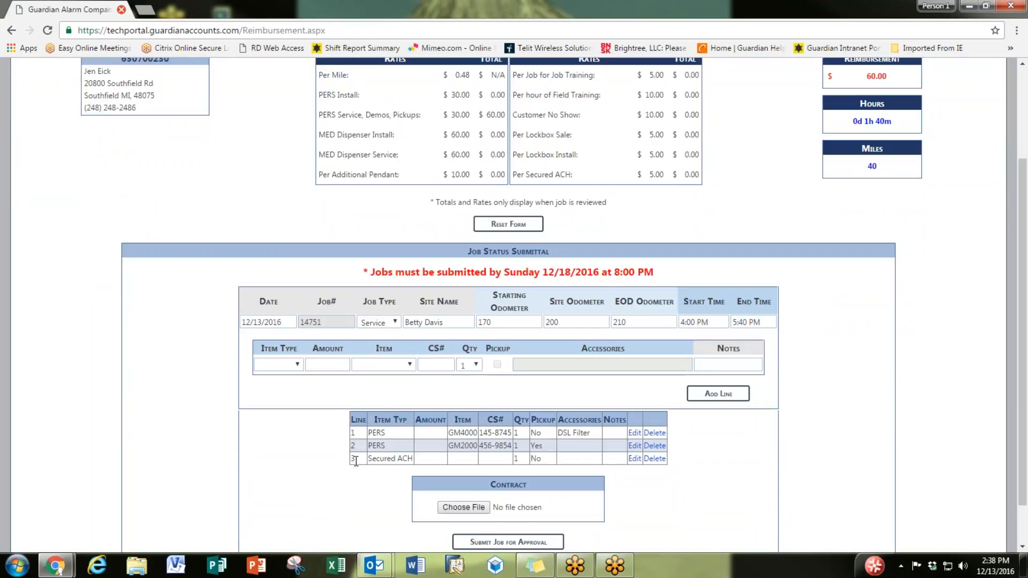
# Step: Resubmit the updated Service job for approval
pyautogui.moveTo(356, 461); pyautogui.dragTo(666, 460)
pyautogui.click(713, 461)
pyautogui.scroll(-2, 698, 474)
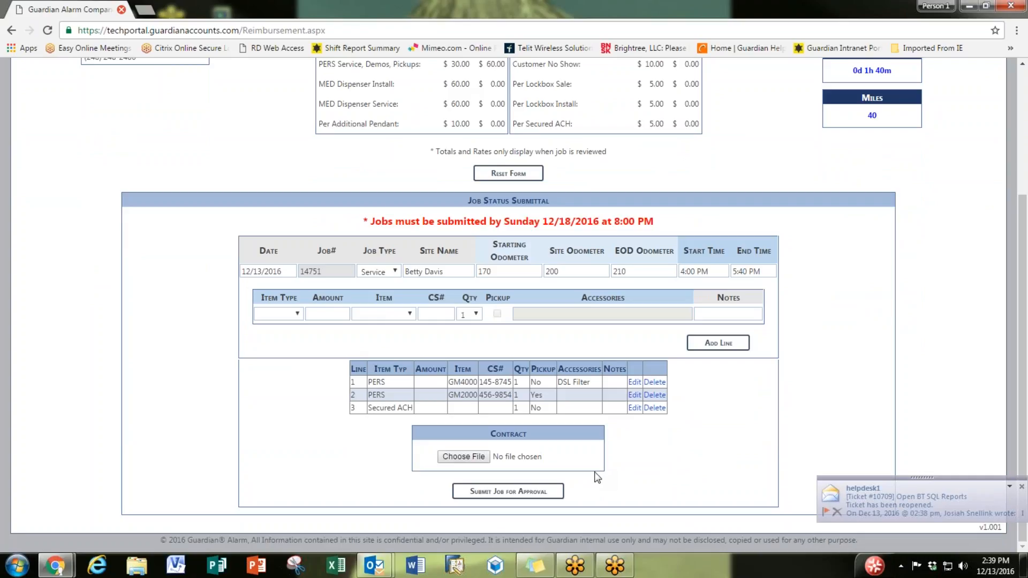
pyautogui.click(521, 492)
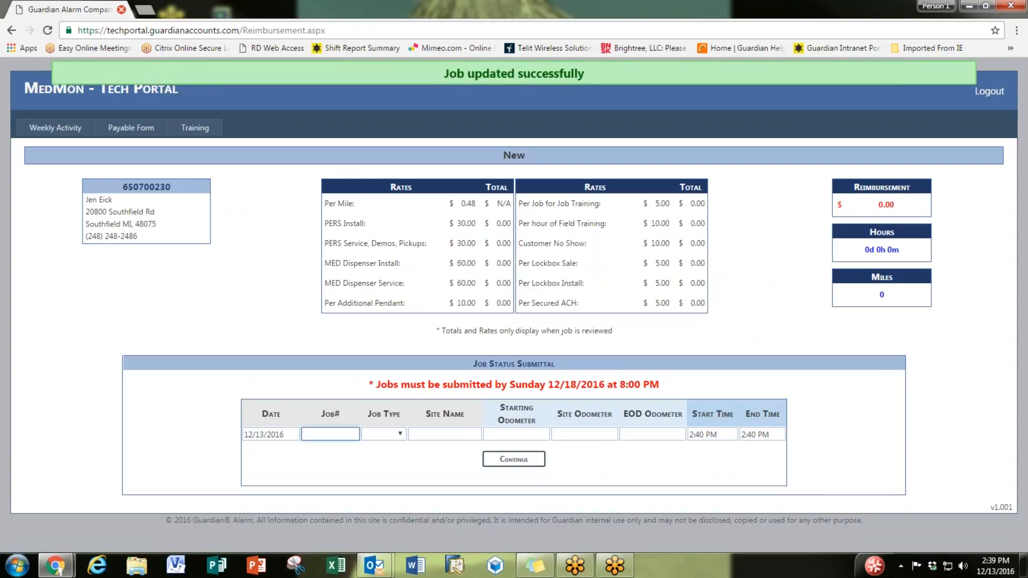
# Step: Return to Weekly Activity and scroll through the jobs to review the updated Service job
pyautogui.click(67, 140)
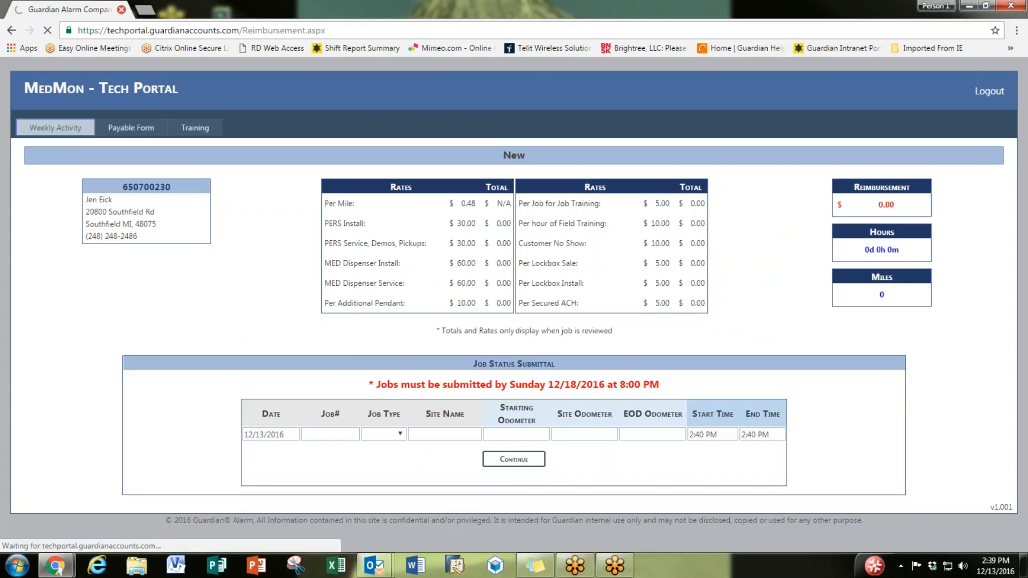
pyautogui.scroll(-3, 313, 274)
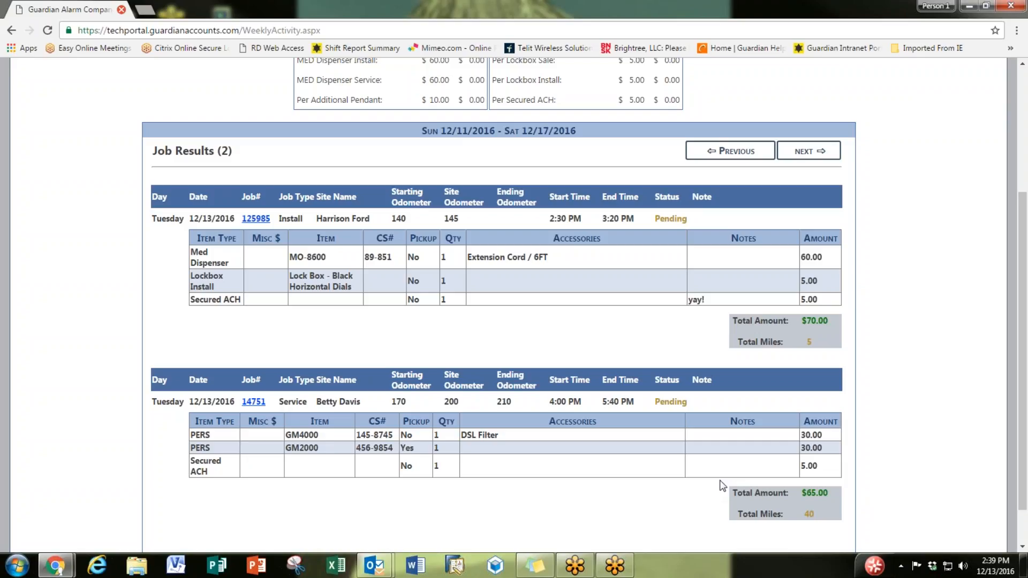
pyautogui.scroll(1, 886, 495)
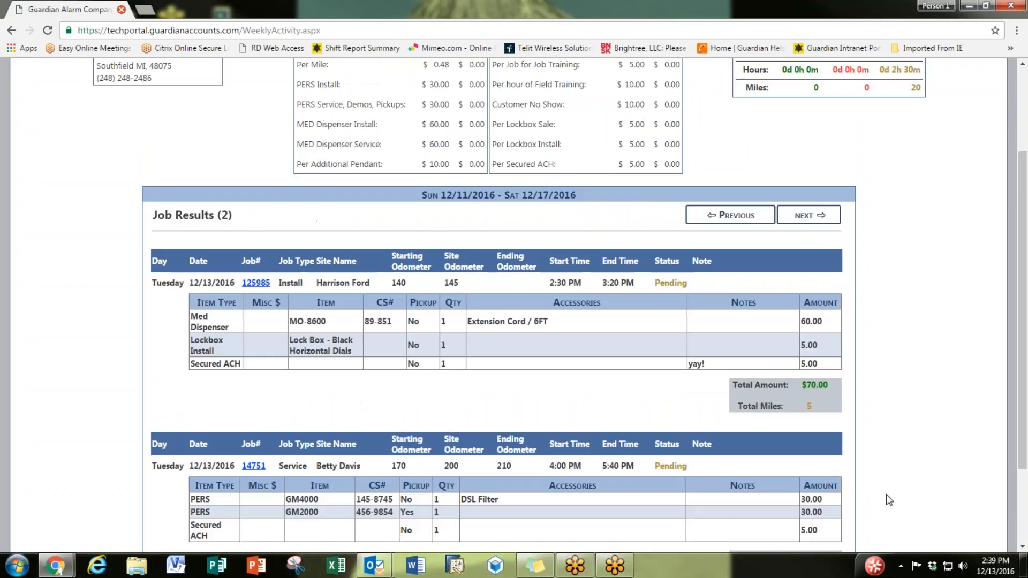
pyautogui.scroll(1, 886, 494)
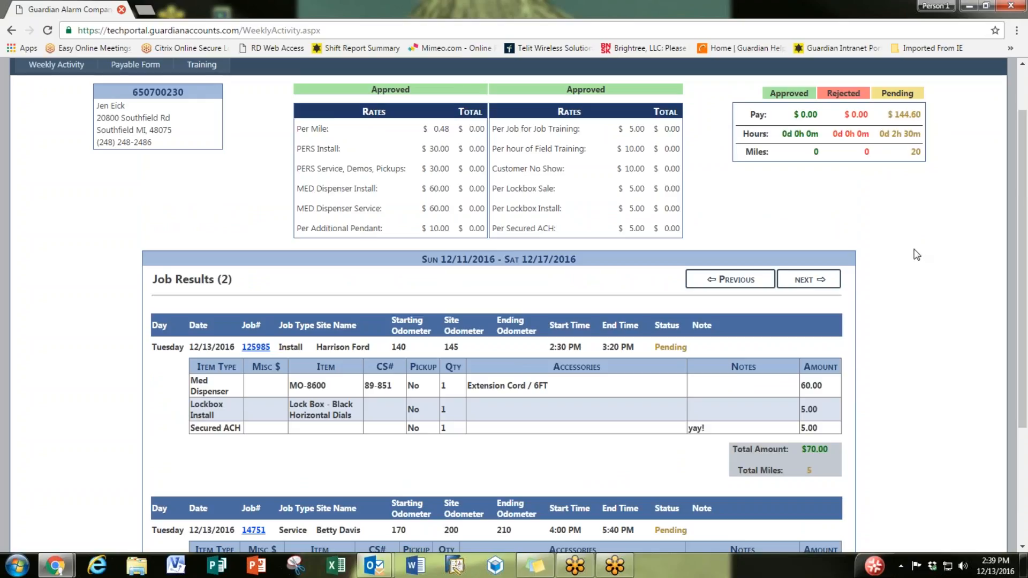
pyautogui.scroll(-2, 919, 255)
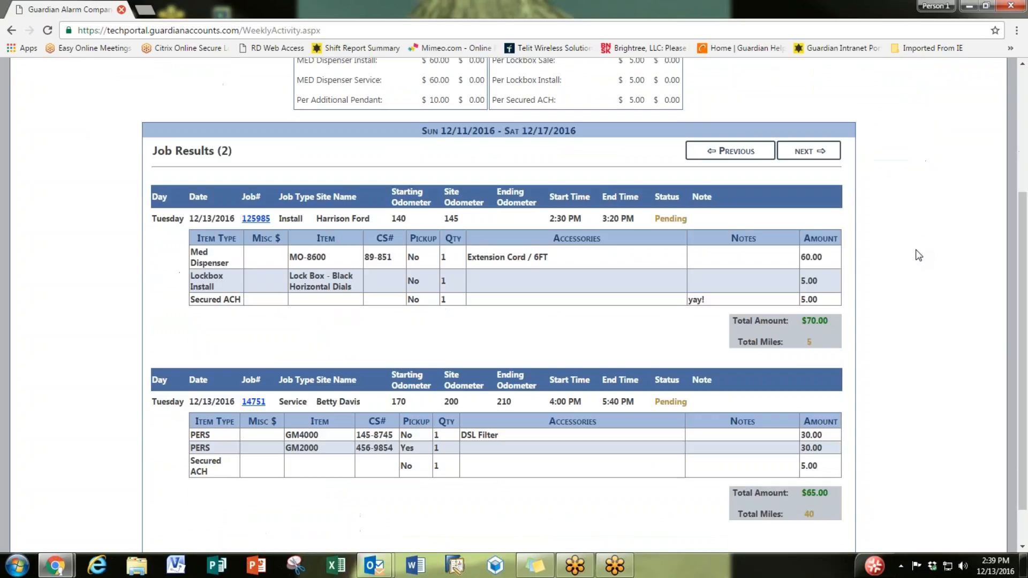
pyautogui.scroll(-2, 888, 381)
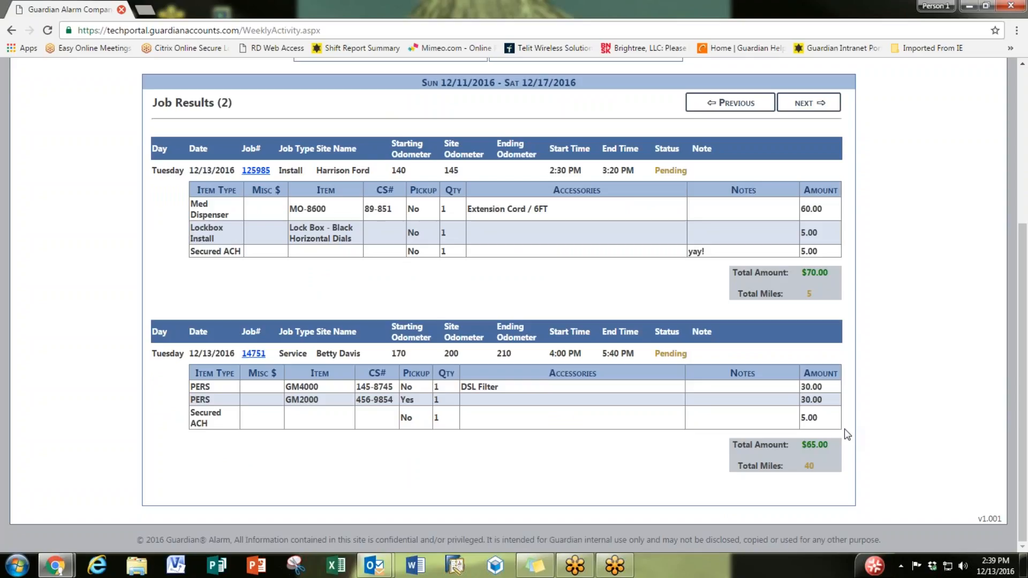
pyautogui.scroll(5, 847, 435)
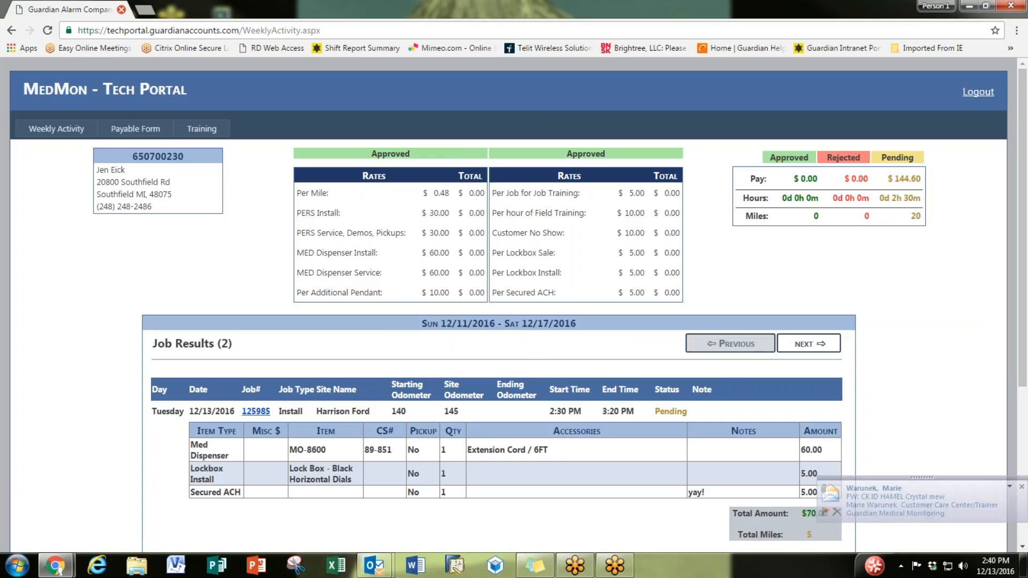
# Step: Browse between adjacent weeks, settling back on 12/11–12/17/2016
pyautogui.click(751, 347)
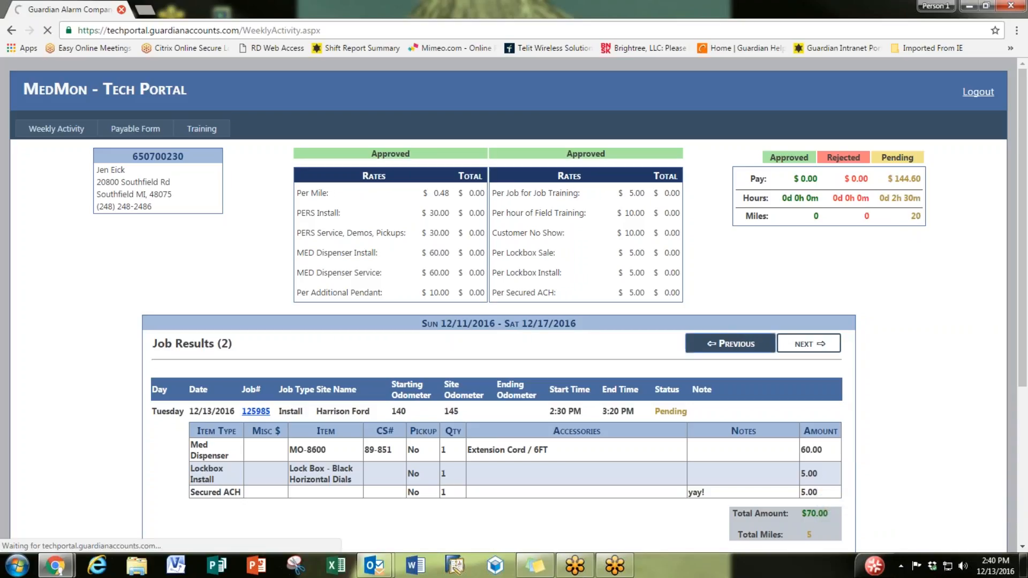
pyautogui.click(790, 349)
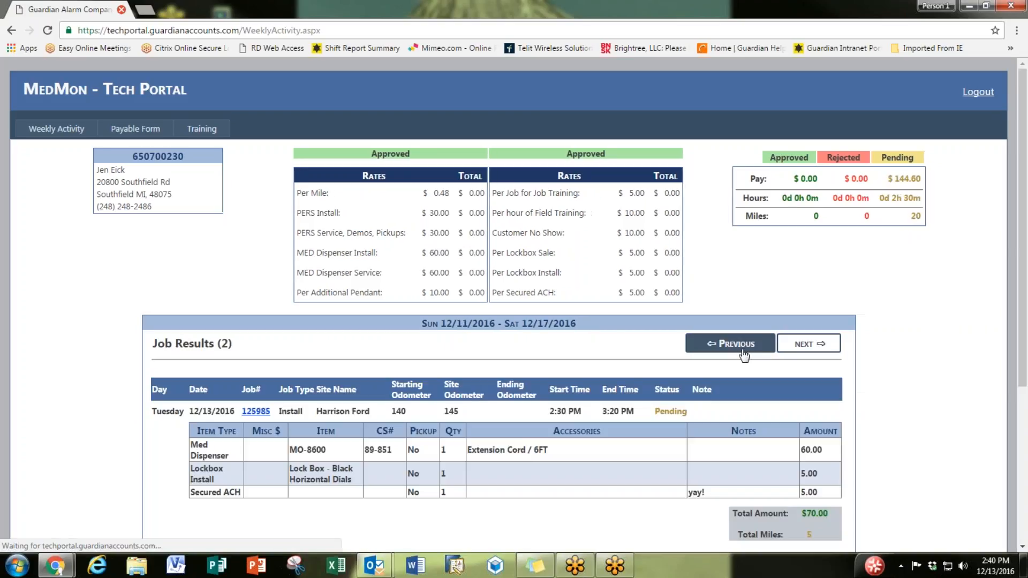
pyautogui.click(798, 349)
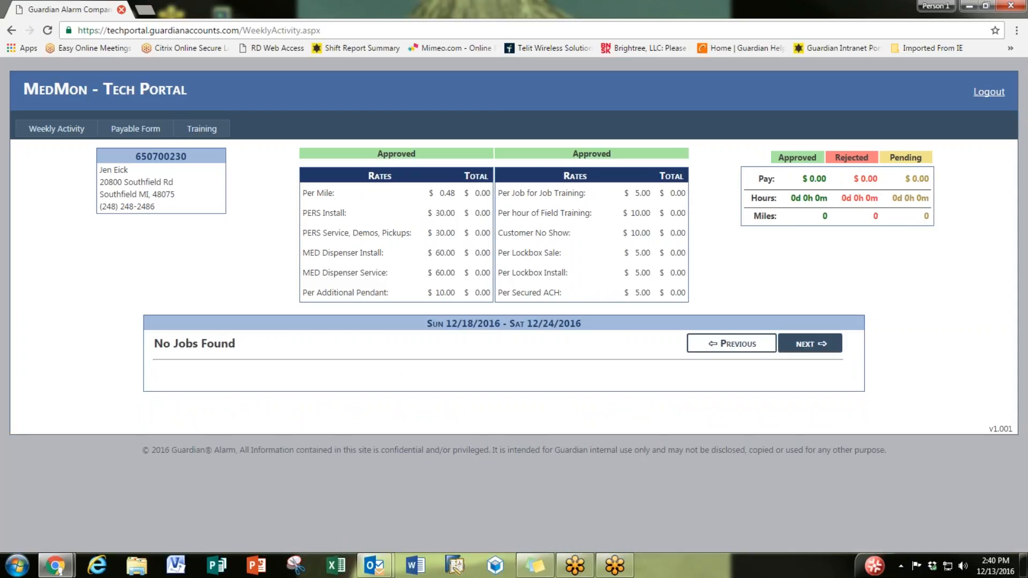
pyautogui.click(769, 351)
pyautogui.click(756, 351)
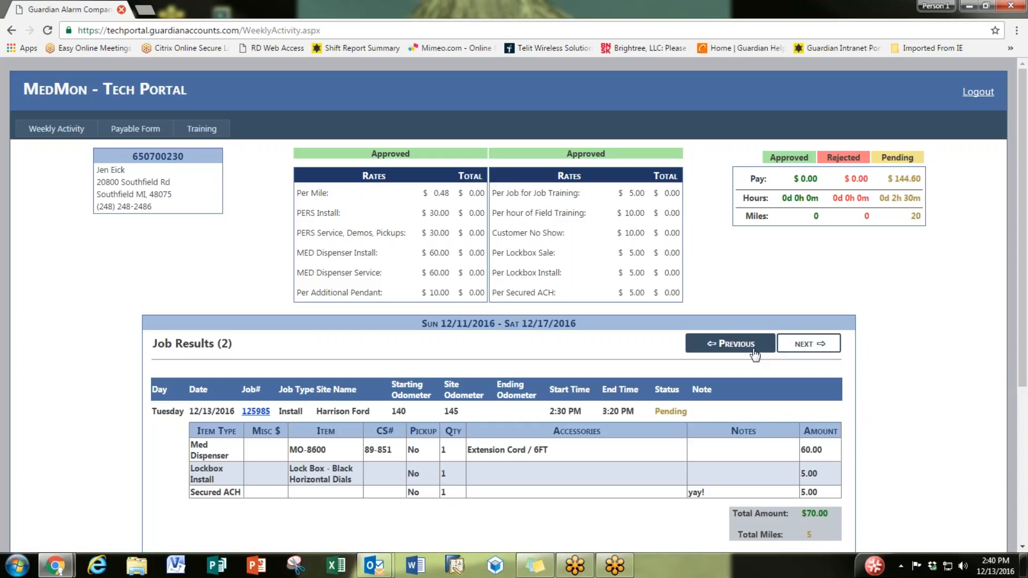
pyautogui.scroll(-3, 200, 289)
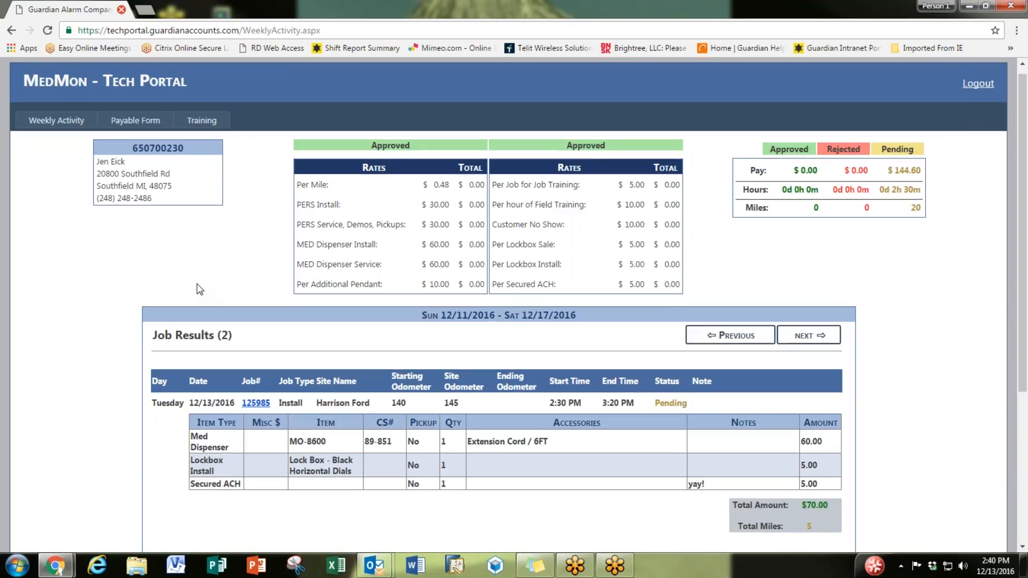
pyautogui.scroll(-3, 199, 289)
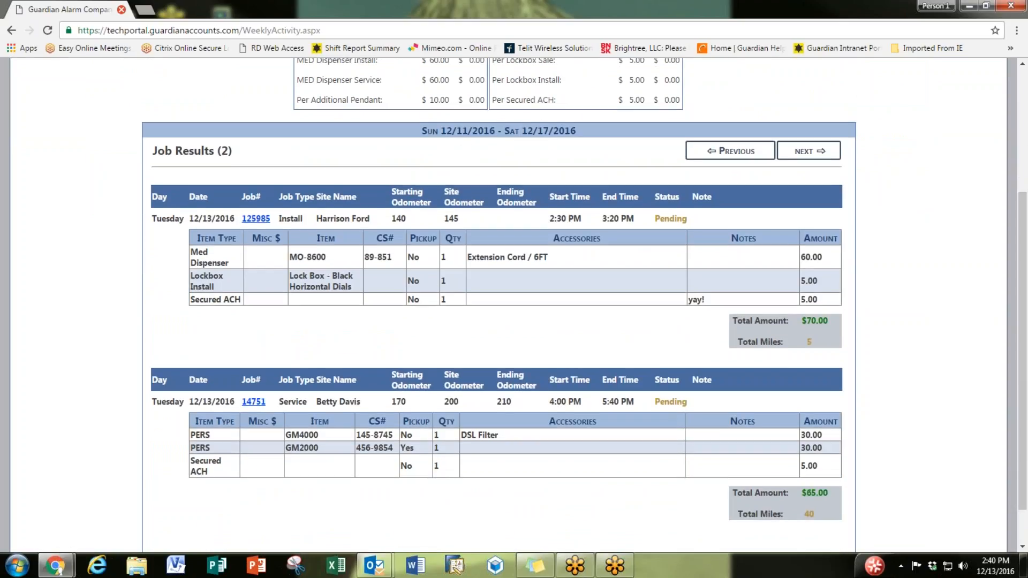
pyautogui.scroll(5, 199, 290)
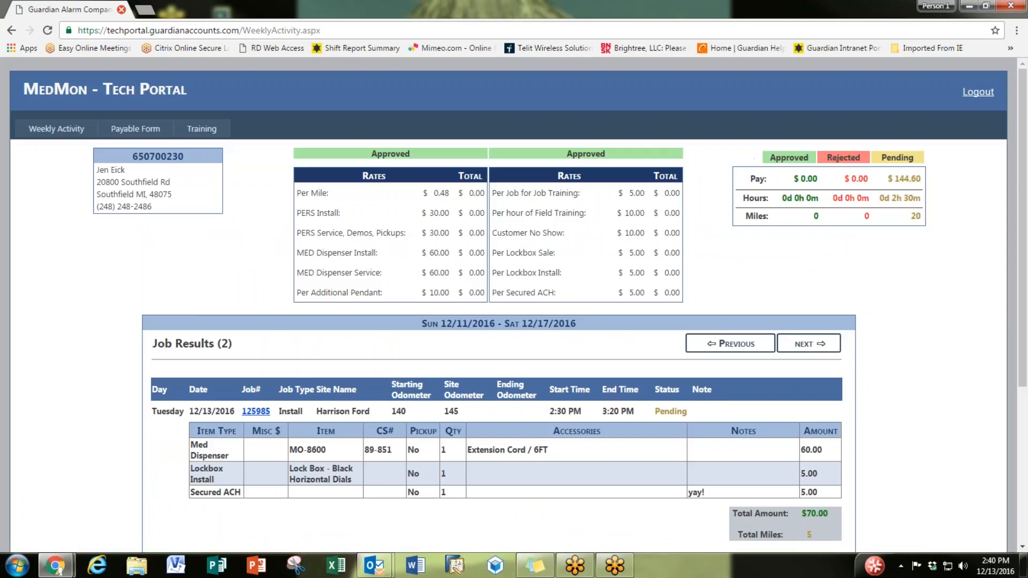
# Step: Start a new payable Service job, entering its job number and site name
pyautogui.click(149, 133)
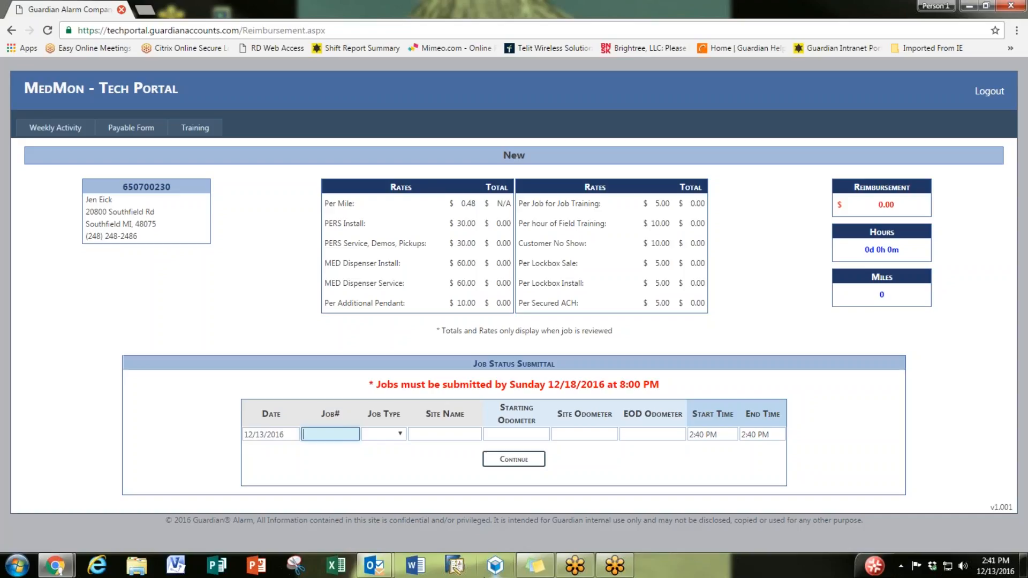
pyautogui.write('123789')
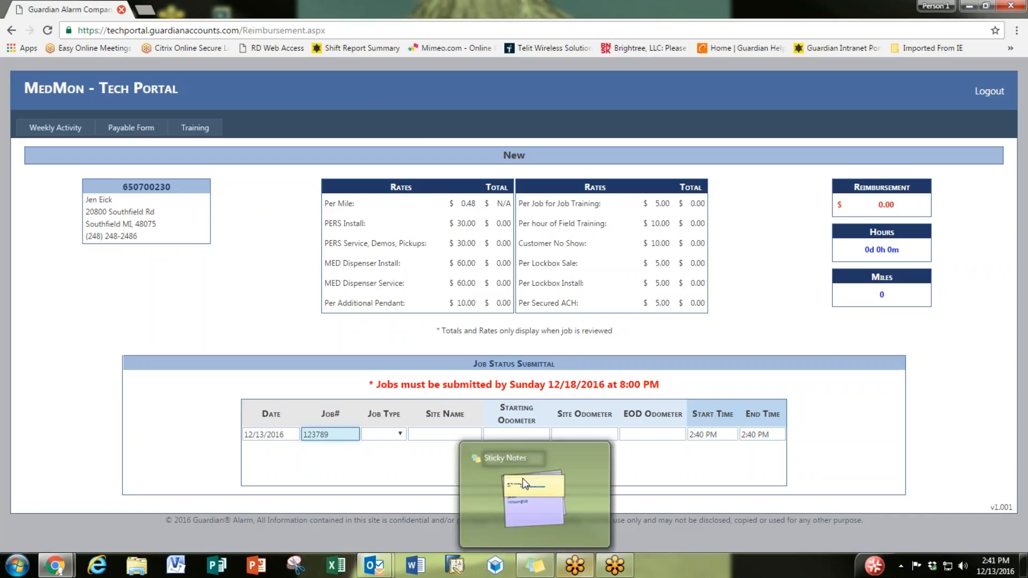
pyautogui.click(399, 434)
pyautogui.click(389, 470)
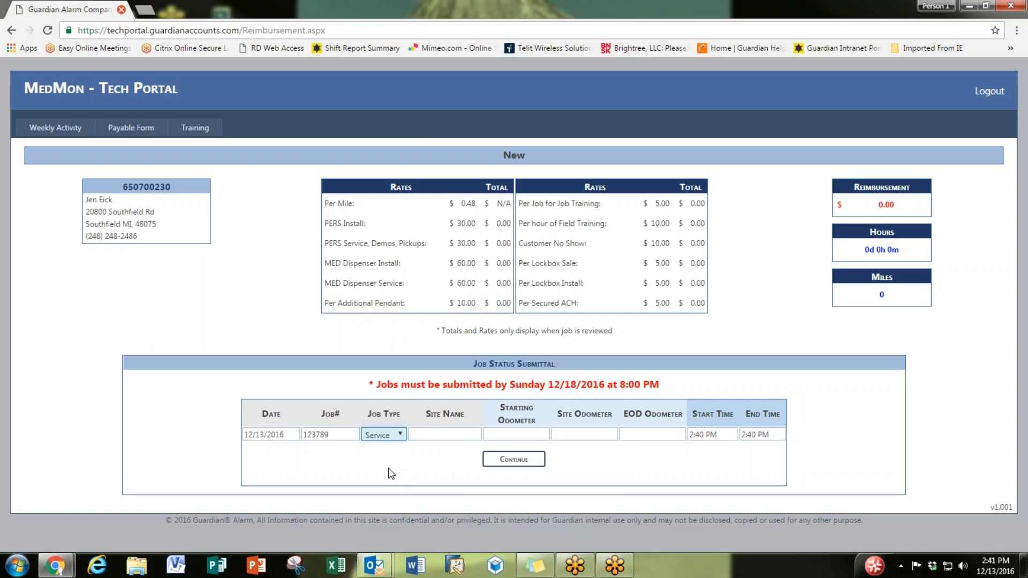
pyautogui.click(461, 434)
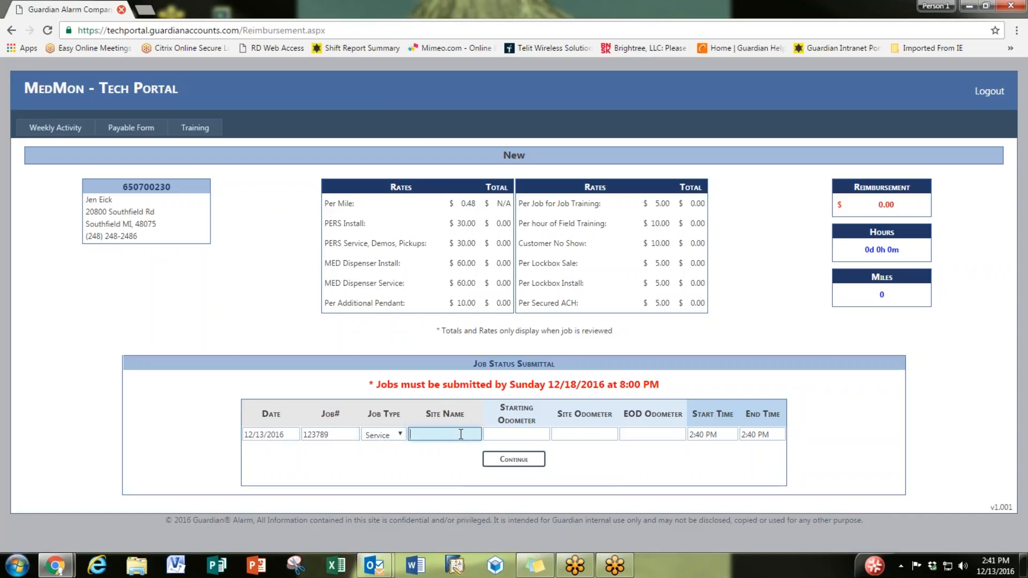
pyautogui.press('Tab')
# Step: Date the job 12/12/2016 with odometer readings 100, 175 and 200
pyautogui.click(284, 434)
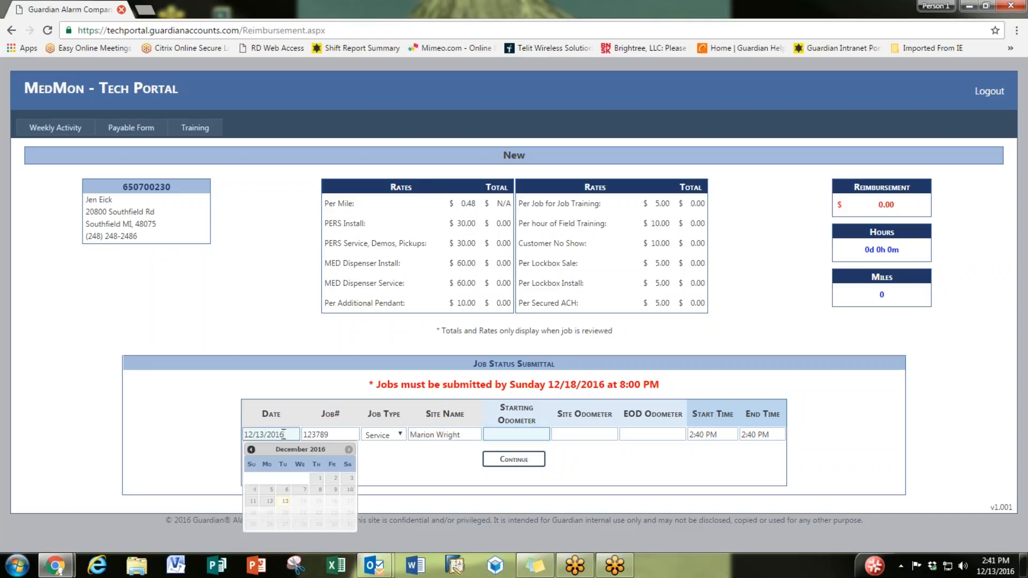
pyautogui.click(270, 501)
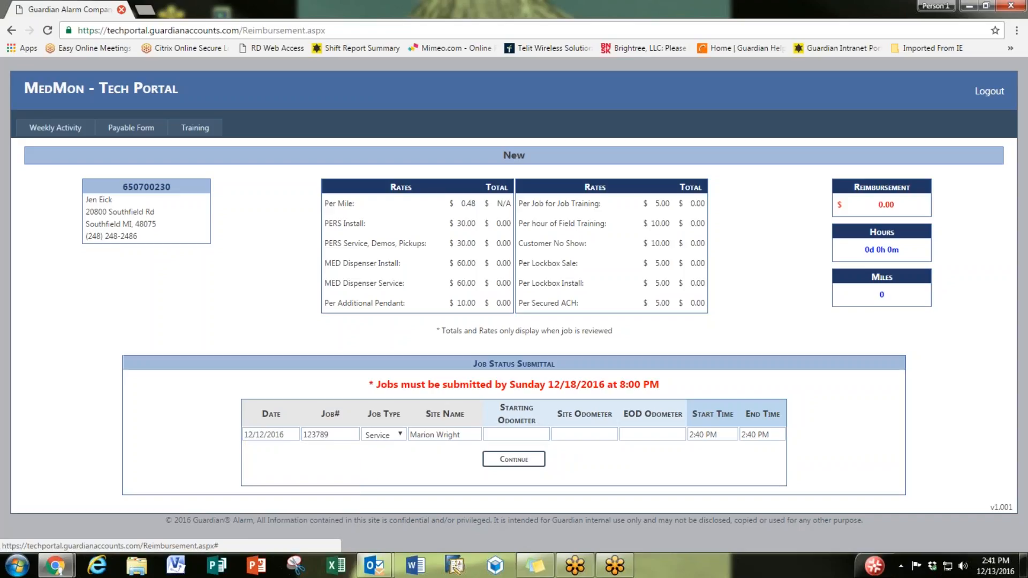
pyautogui.click(530, 436)
pyautogui.write('100')
pyautogui.click(600, 438)
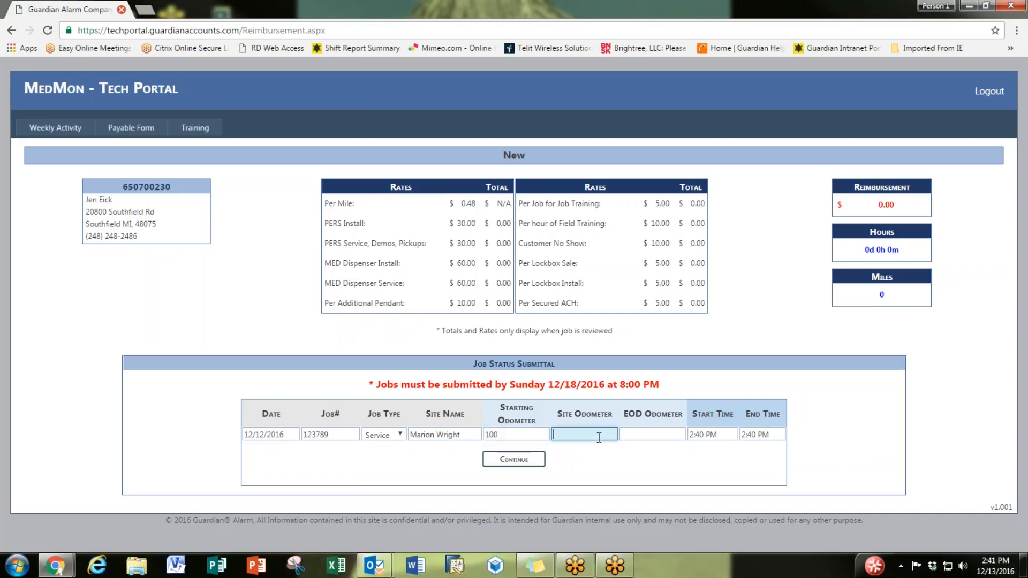
pyautogui.write('175')
pyautogui.press('Tab')
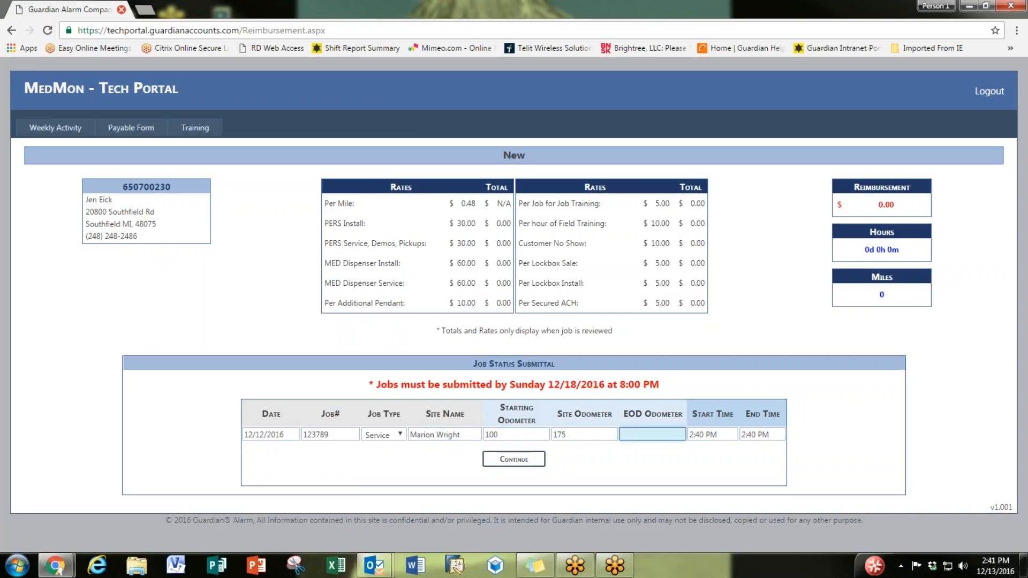
pyautogui.write('200')
# Step: Set the start time to 11:40 AM and continue to item entry
pyautogui.click(707, 435)
pyautogui.click(705, 408)
pyautogui.click(704, 407)
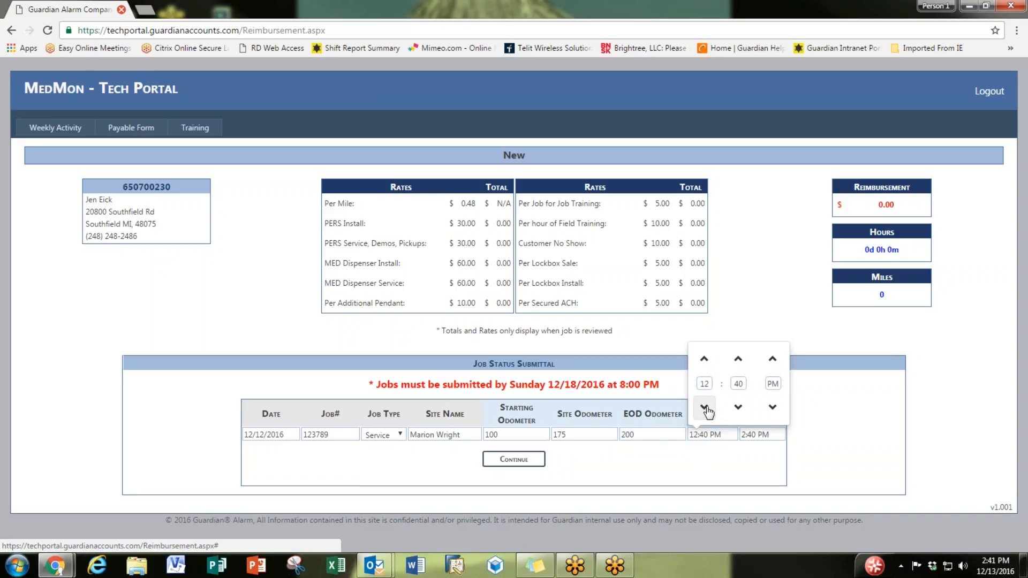
pyautogui.click(705, 408)
pyautogui.click(724, 459)
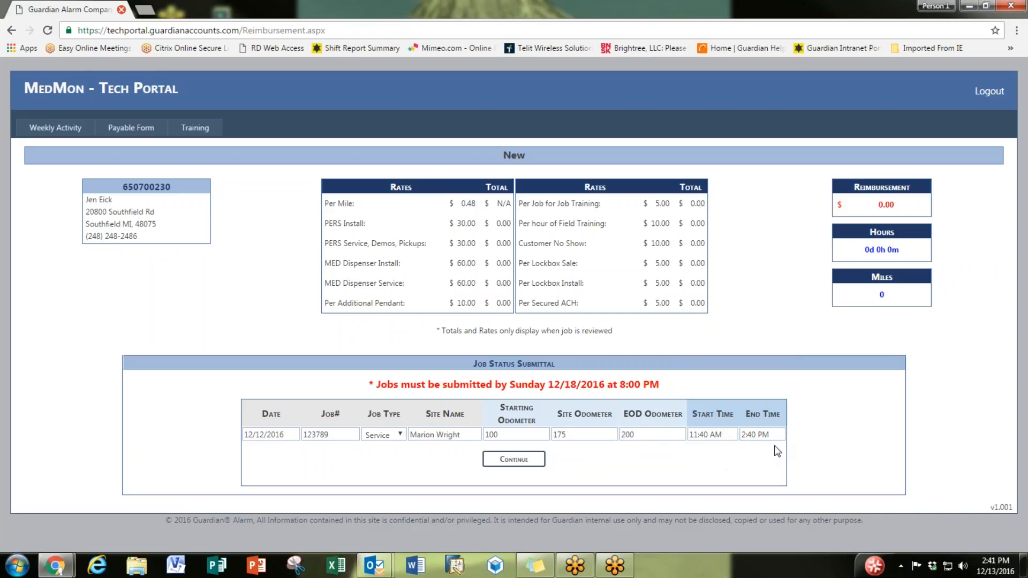
pyautogui.click(515, 460)
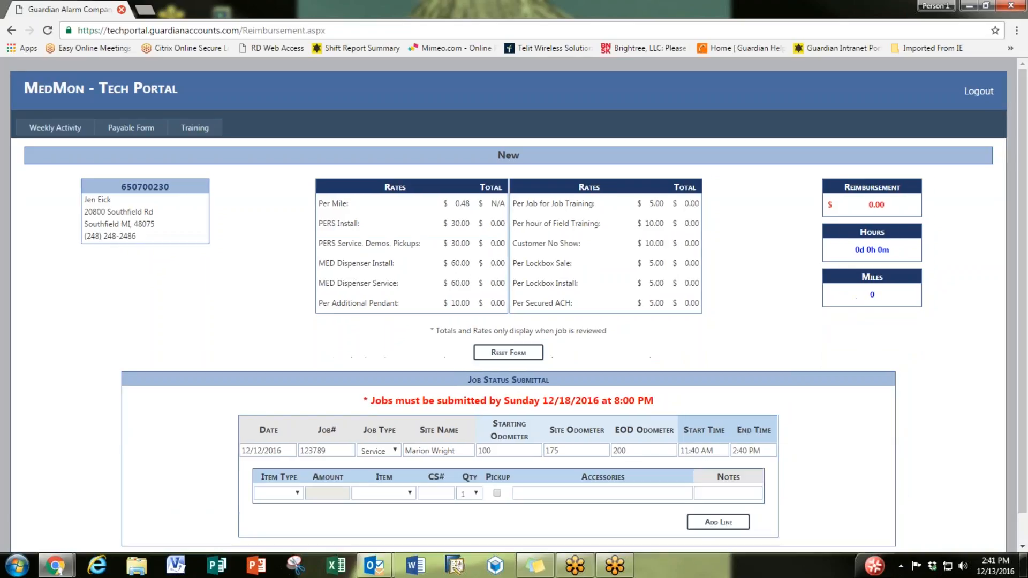
# Step: Pick Med Dispenser as item type, MedMinder as item, and enter its CS number
pyautogui.click(297, 493)
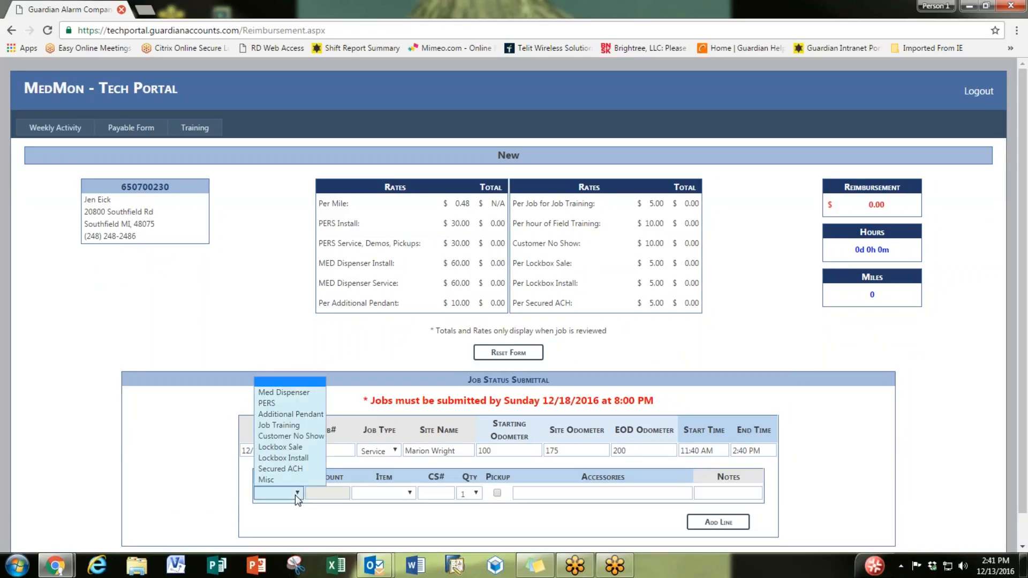
pyautogui.click(304, 398)
pyautogui.click(382, 494)
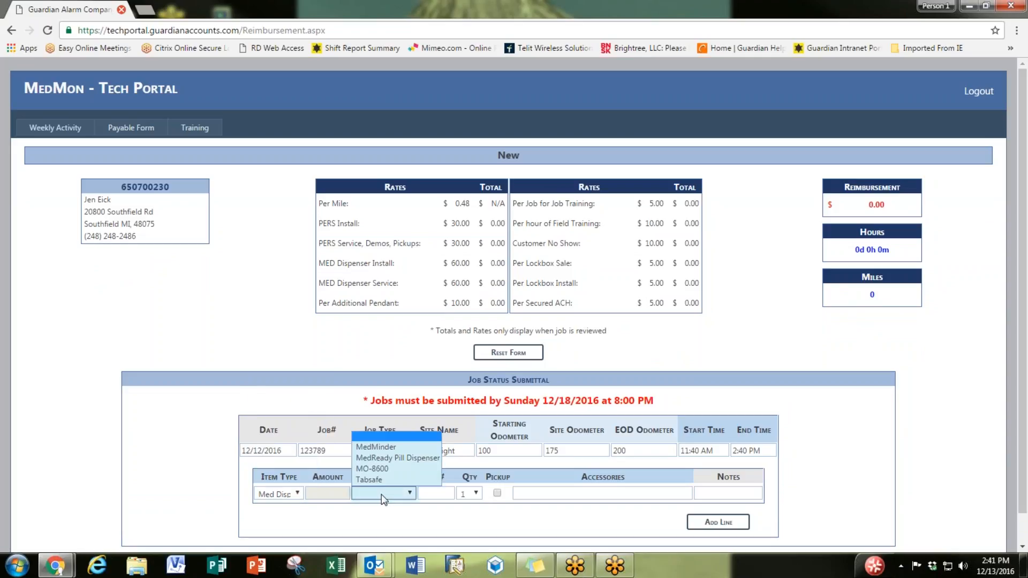
pyautogui.click(375, 447)
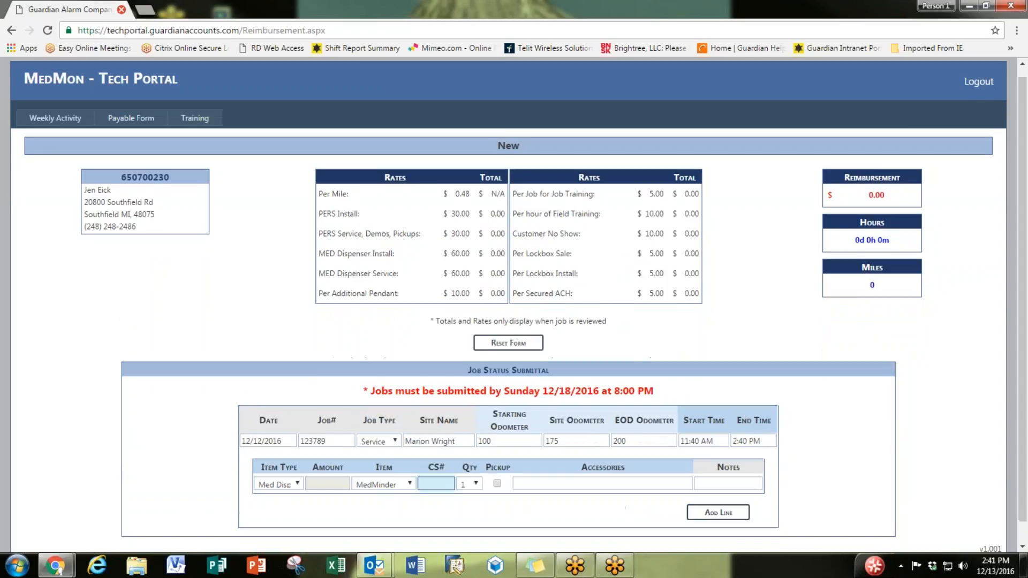
pyautogui.write('JUS')
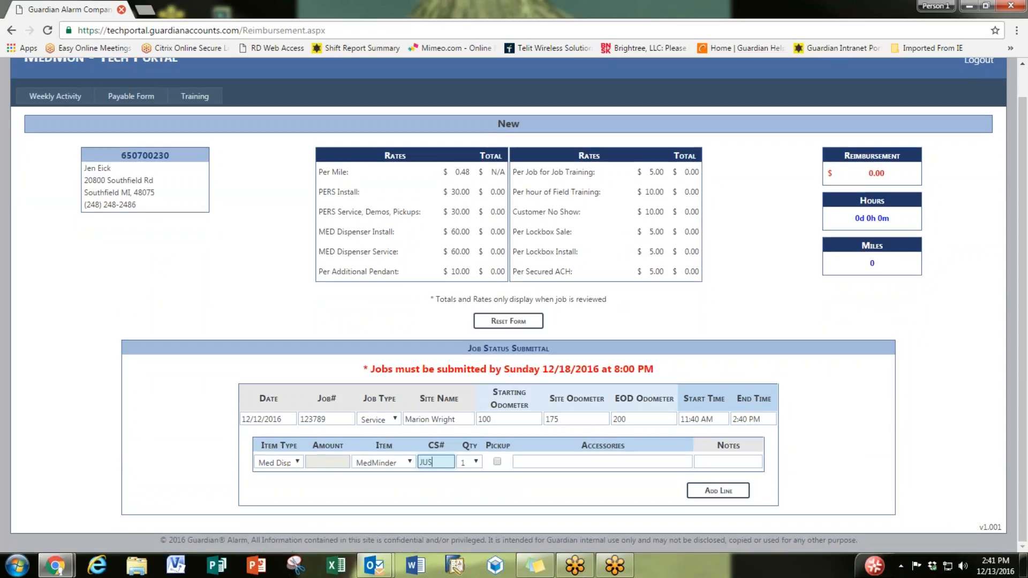
pyautogui.write('-7896')
# Step: Add a MedMinder Refill Tray accessory and add the dispenser as line 1
pyautogui.click(664, 463)
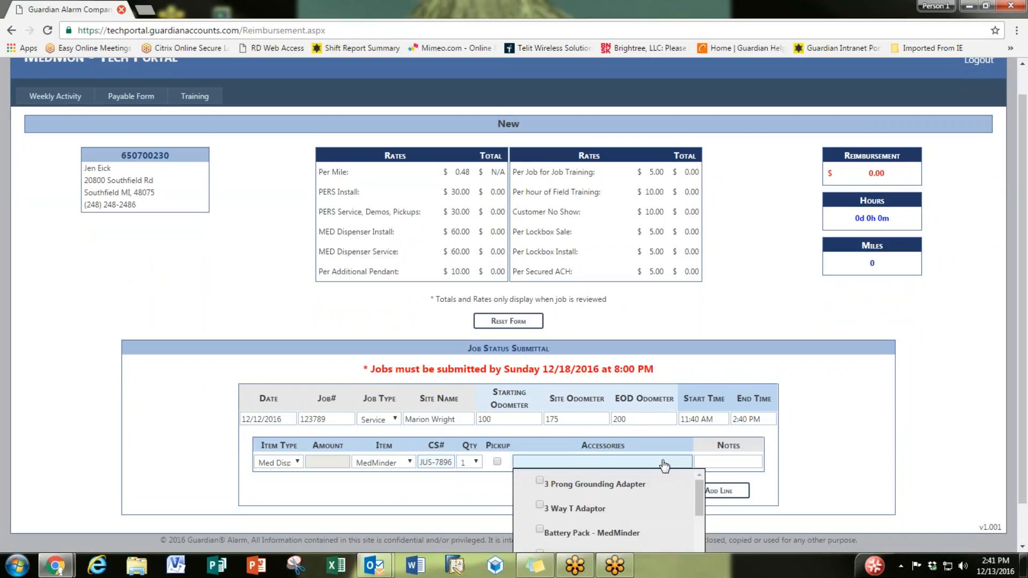
pyautogui.scroll(-5, 656, 482)
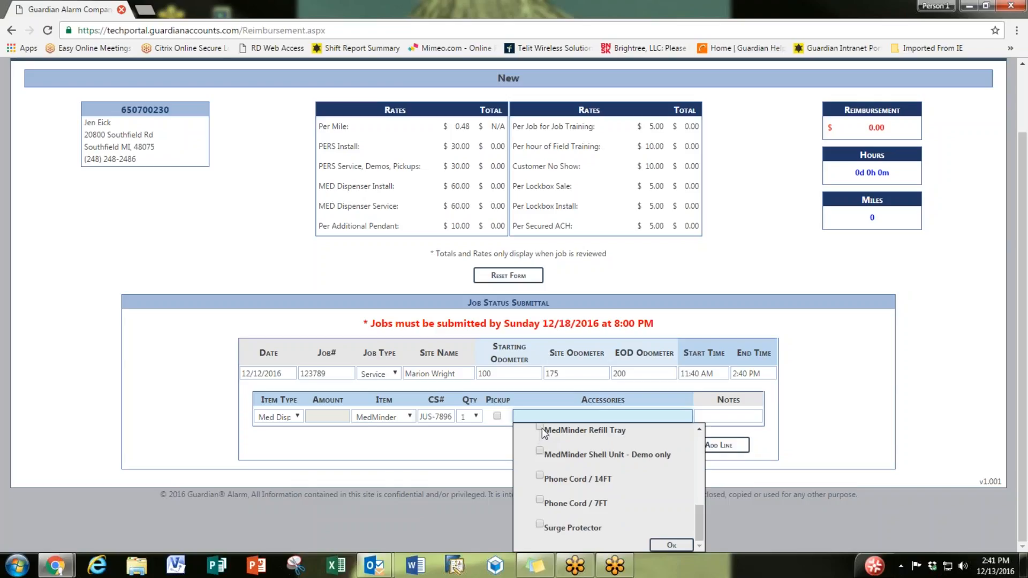
pyautogui.click(540, 429)
pyautogui.click(671, 545)
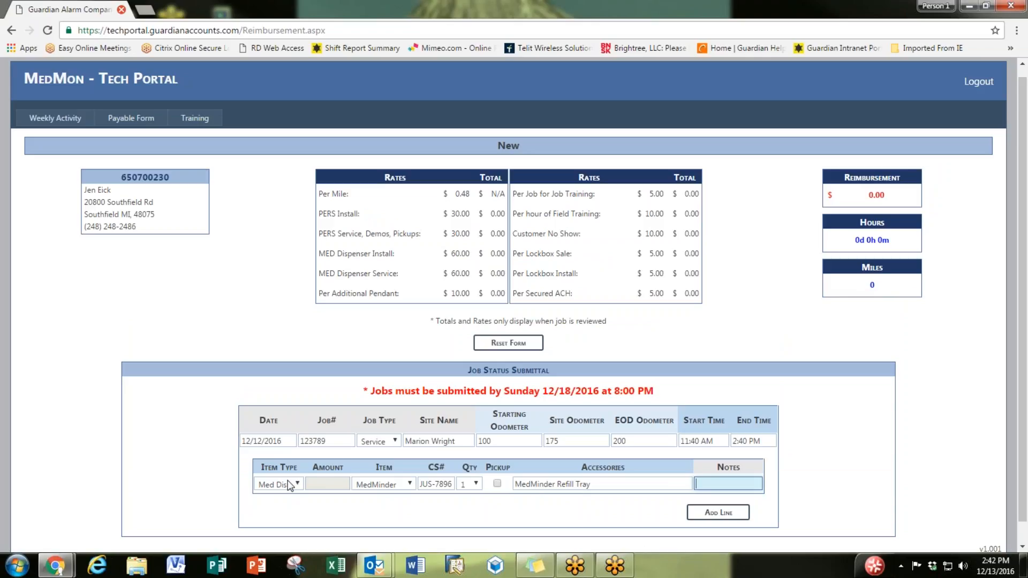
pyautogui.click(560, 508)
pyautogui.scroll(-1, 560, 506)
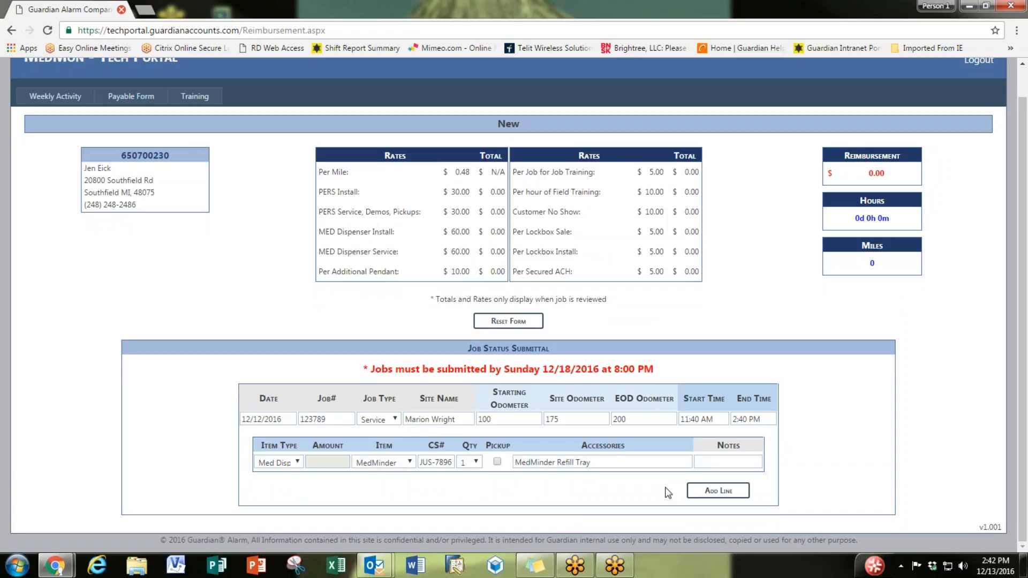
pyautogui.click(719, 491)
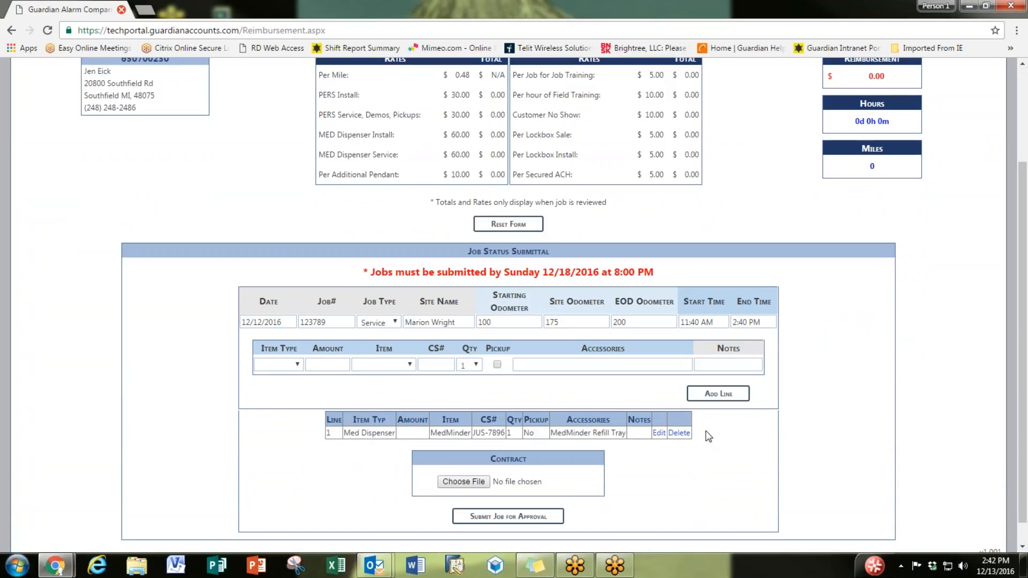
# Step: Add a Job Training line with the trainee's name in Notes
pyautogui.click(292, 365)
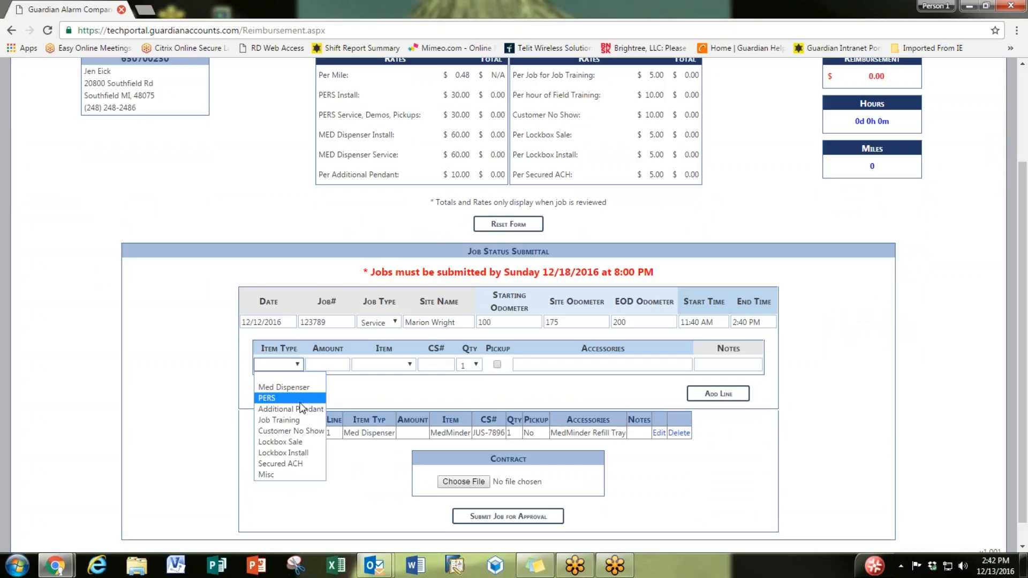
pyautogui.click(304, 420)
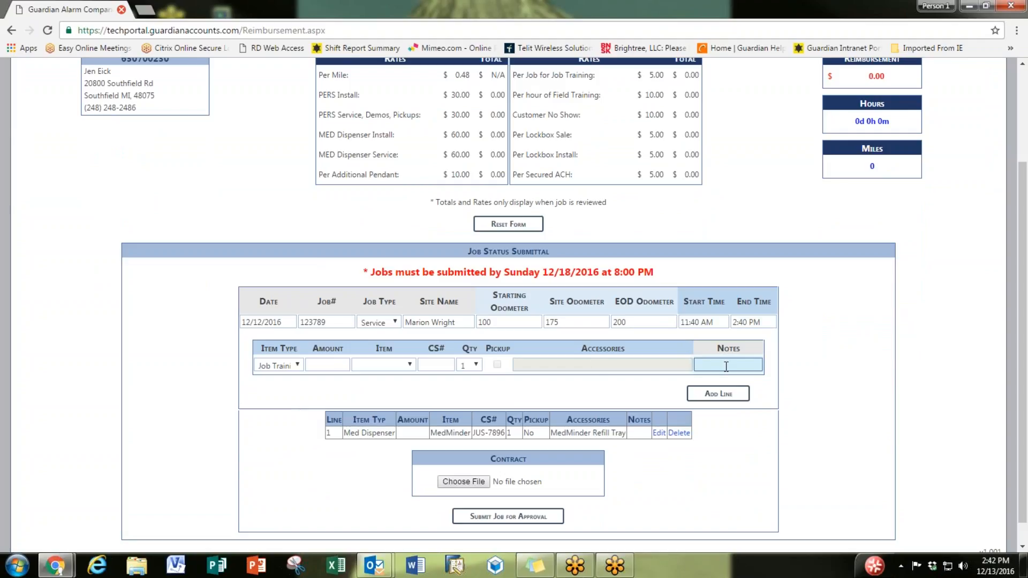
pyautogui.write('C')
pyautogui.press('BackSpace')
pyautogui.click(718, 393)
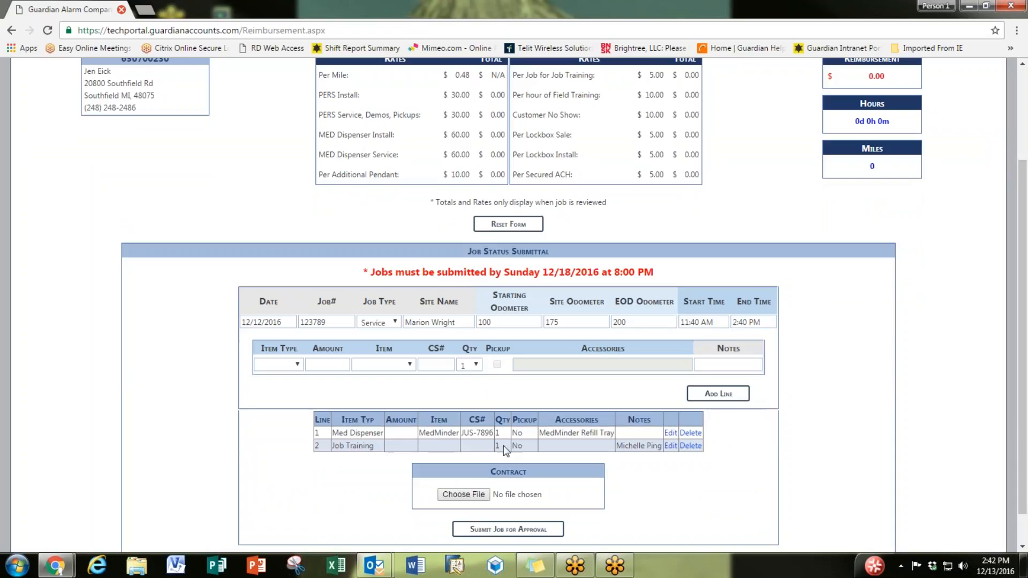
# Step: Submit the job as the day's last and return to Weekly Activity
pyautogui.click(541, 528)
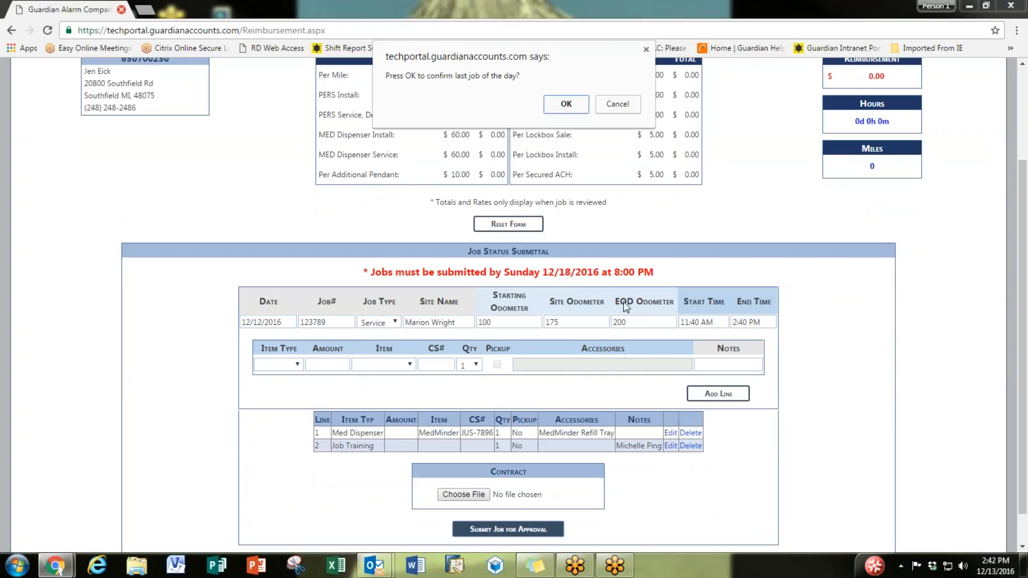
pyautogui.click(564, 104)
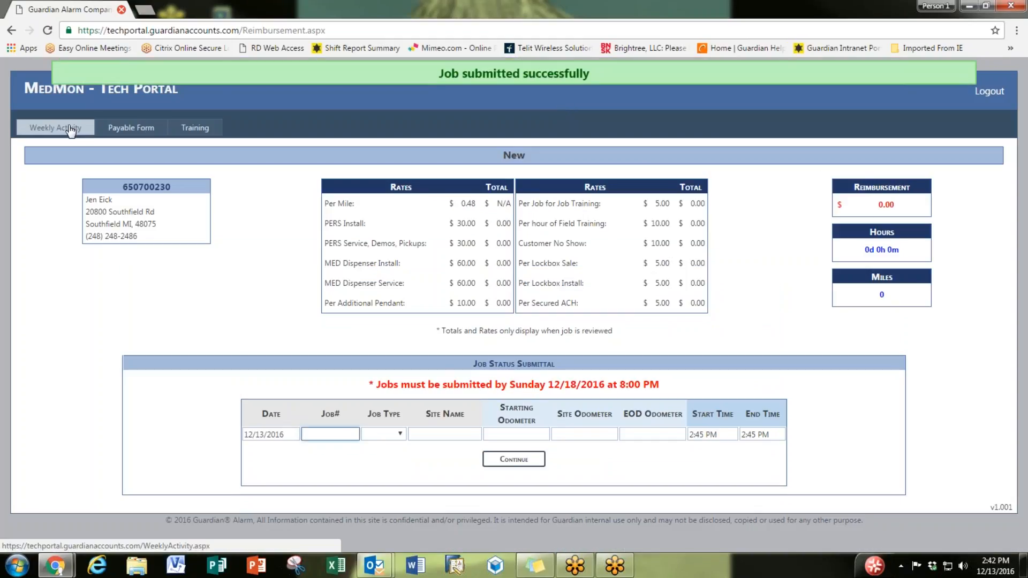
pyautogui.click(70, 131)
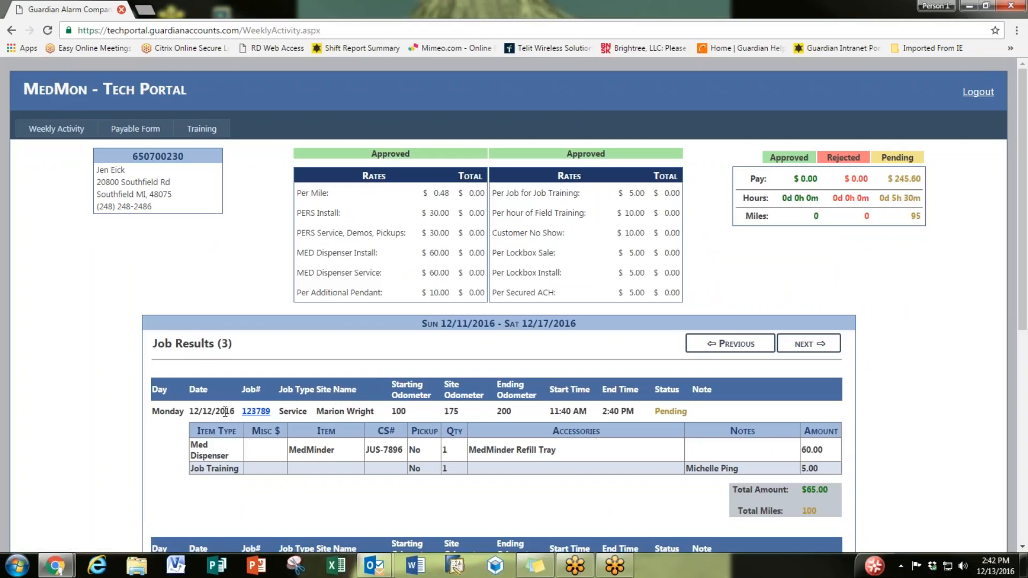
# Step: Review the weekly summary, checking the 60.00 dispenser amount and 95 pending miles
pyautogui.scroll(-1, 225, 411)
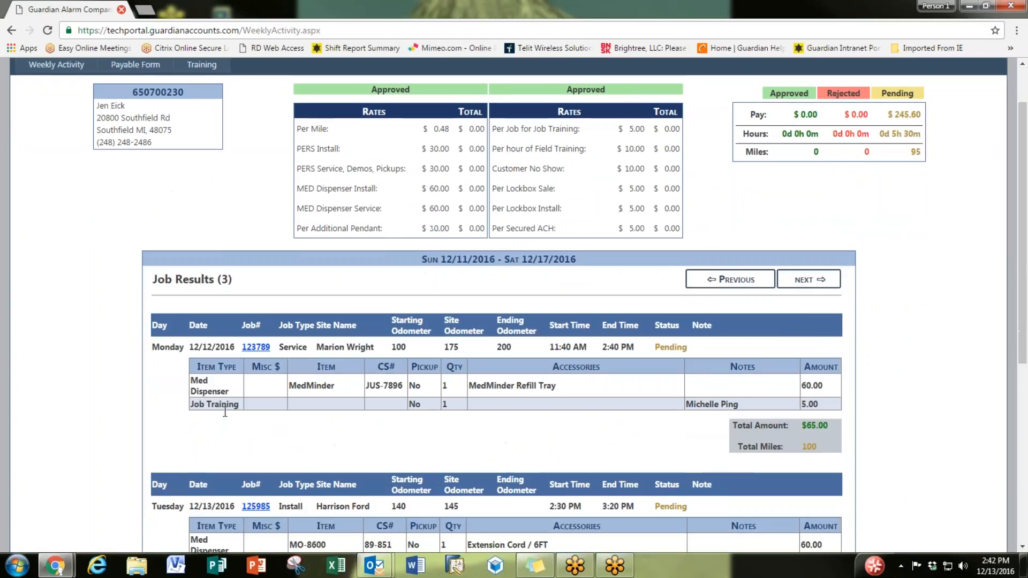
pyautogui.doubleClick(823, 383)
pyautogui.scroll(-1, 589, 411)
pyautogui.scroll(-1, 616, 415)
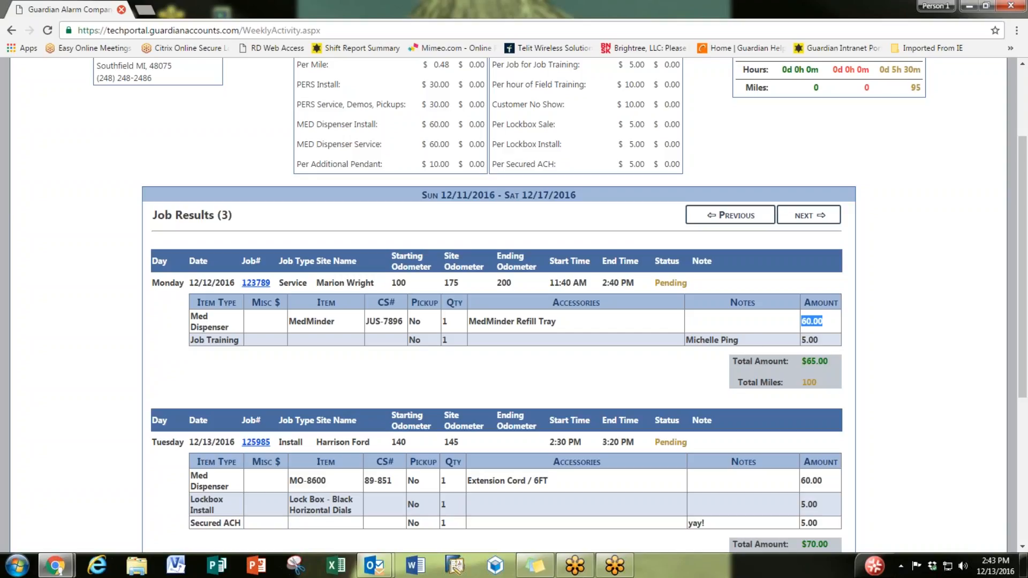
pyautogui.click(902, 358)
pyautogui.scroll(1, 901, 358)
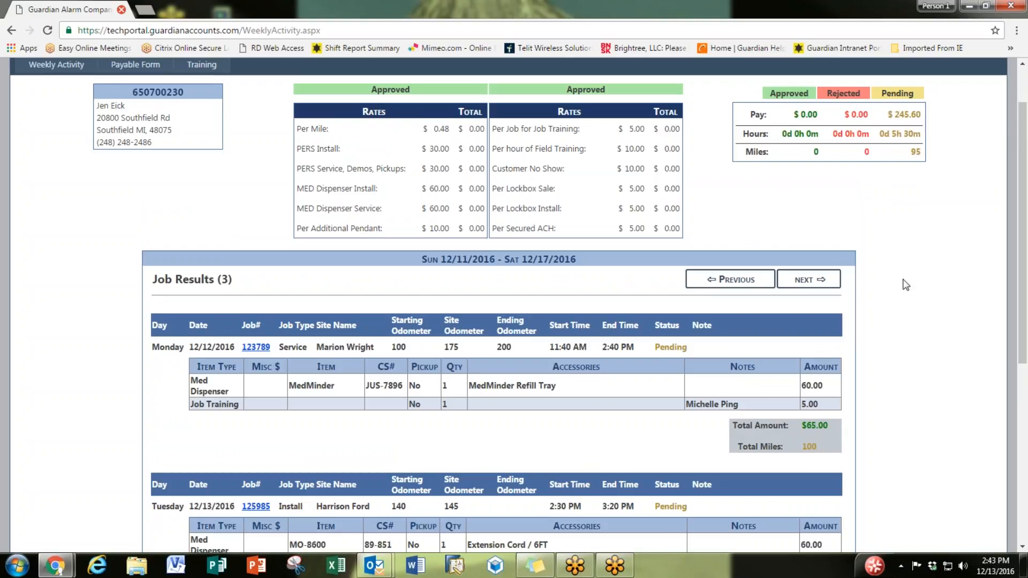
pyautogui.scroll(-3, 893, 288)
pyautogui.scroll(3, 845, 343)
pyautogui.doubleClick(925, 150)
pyautogui.scroll(-5, 933, 229)
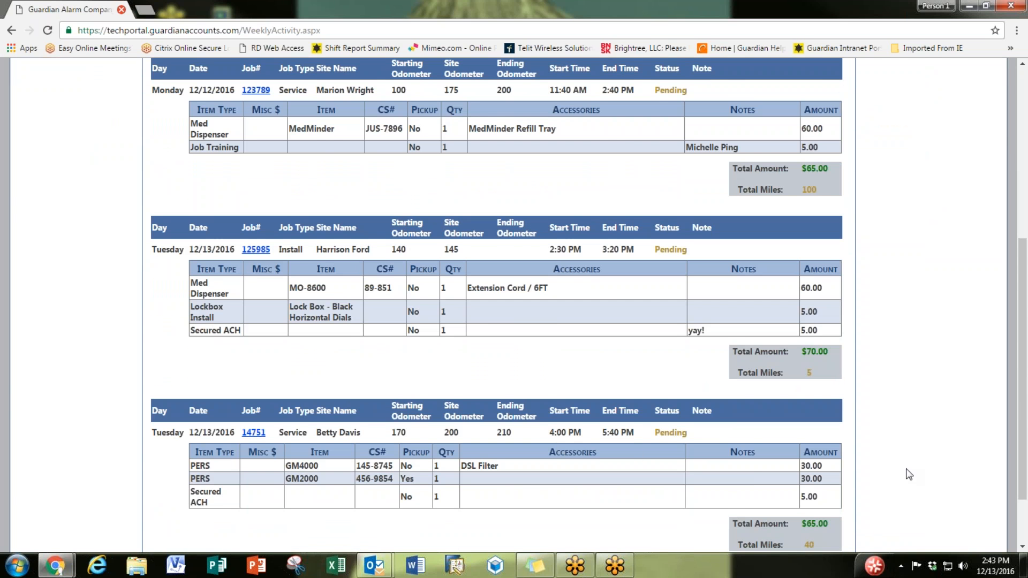
pyautogui.scroll(6, 907, 475)
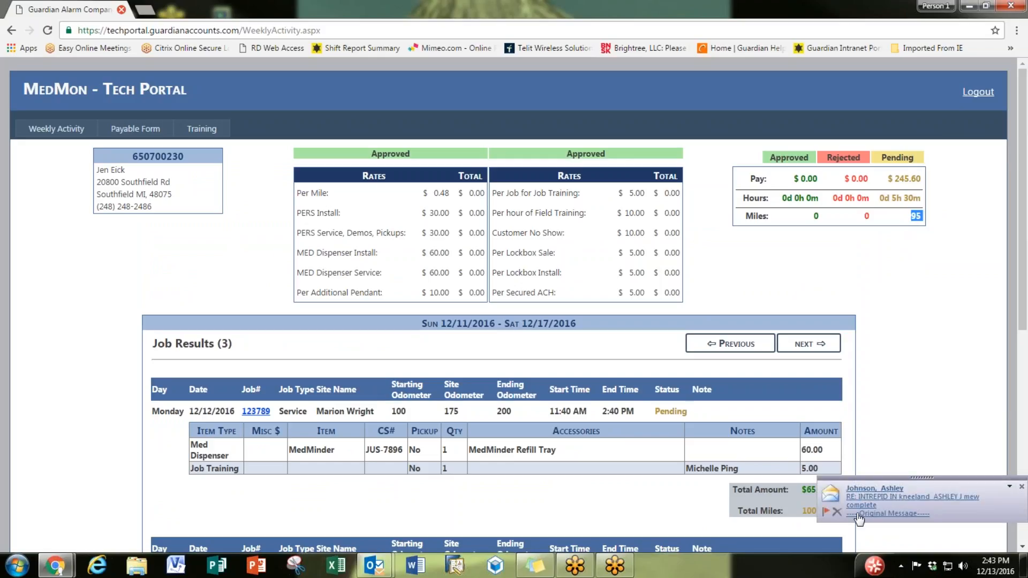
# Step: Dismiss the mail notification and go to the Training page
pyautogui.click(839, 513)
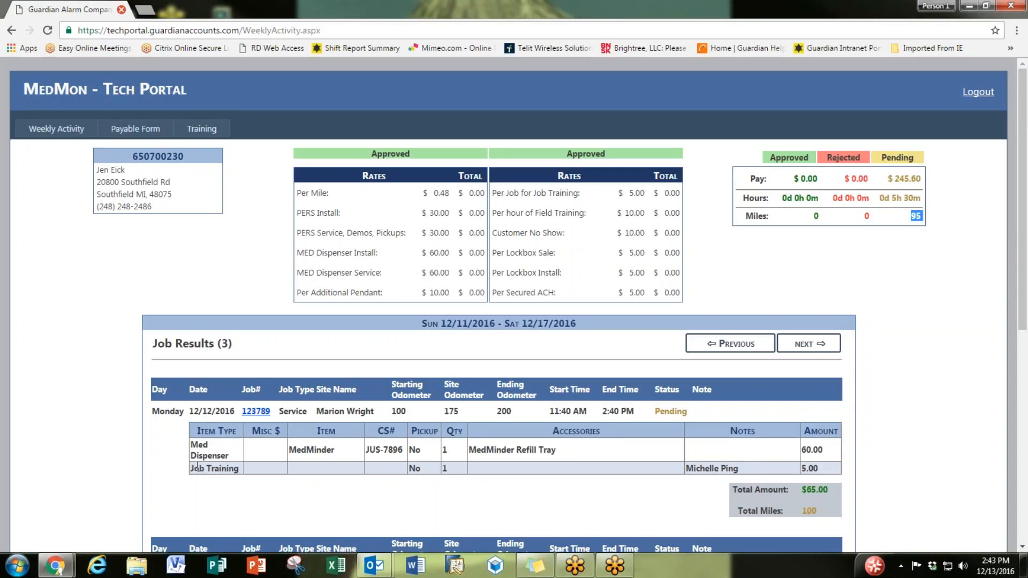
pyautogui.moveTo(197, 467); pyautogui.dragTo(839, 475)
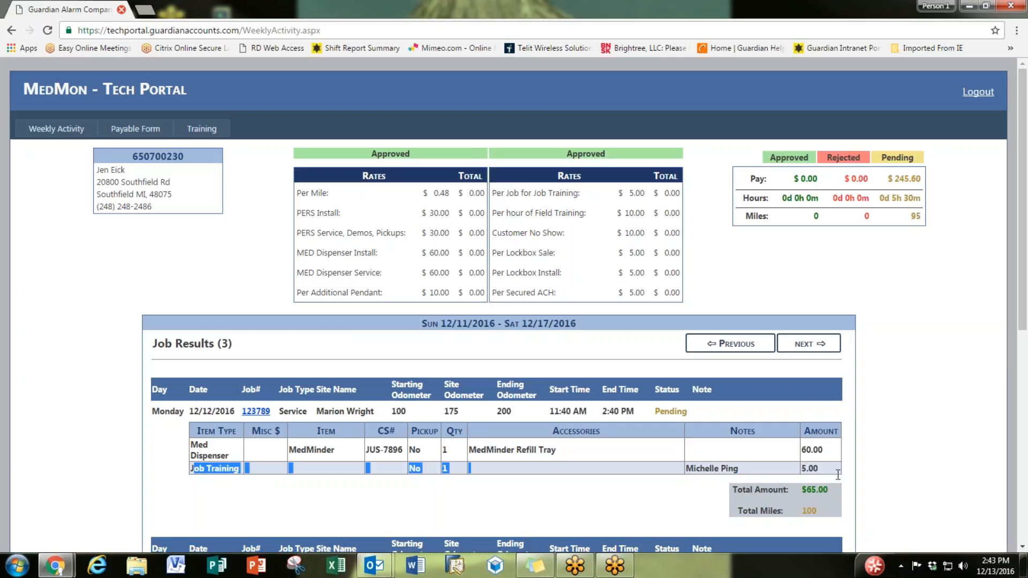
pyautogui.click(597, 477)
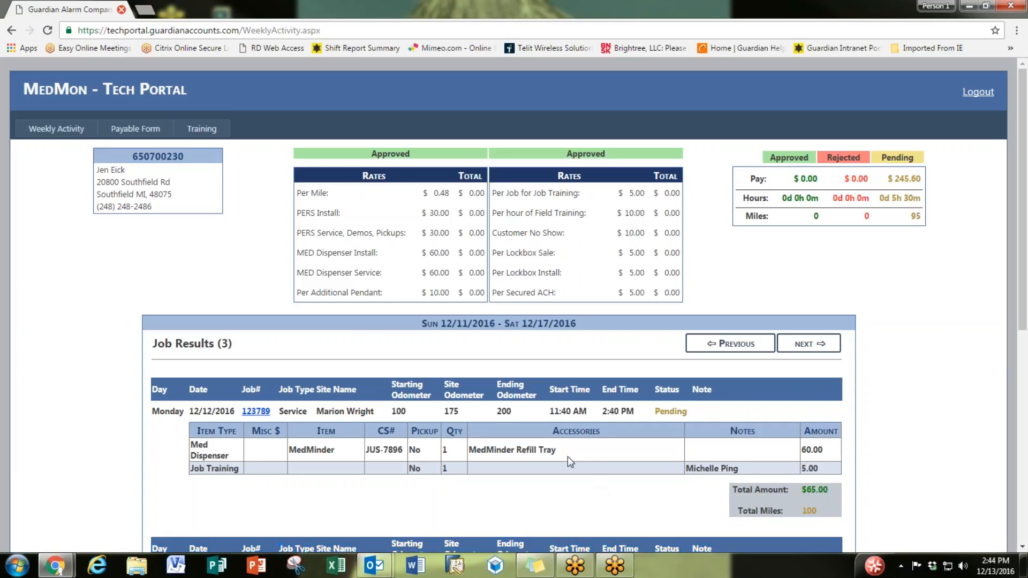
pyautogui.click(220, 131)
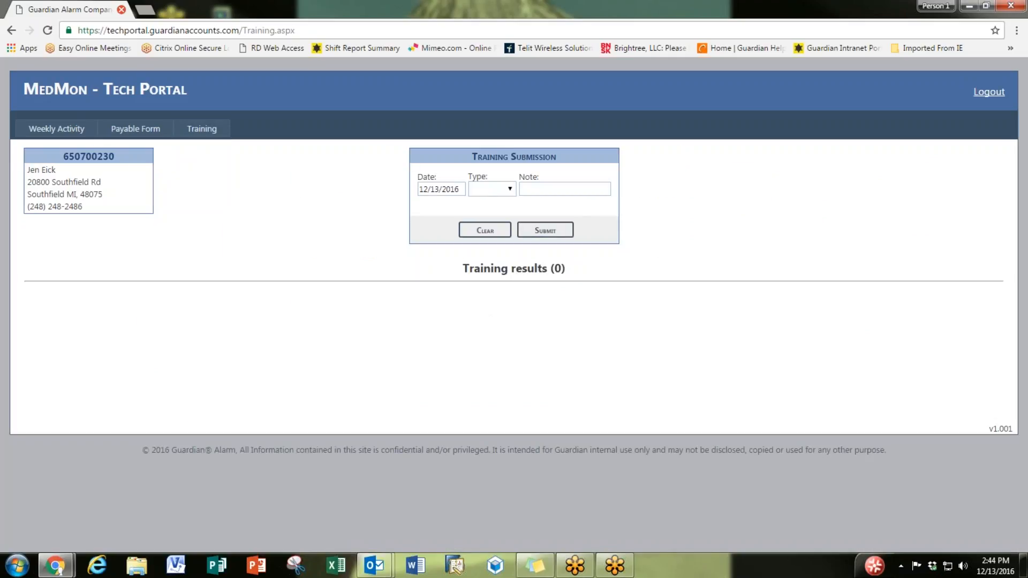
# Step: Submit a Field training entry, choosing the trainer from the name suggestions
pyautogui.click(515, 191)
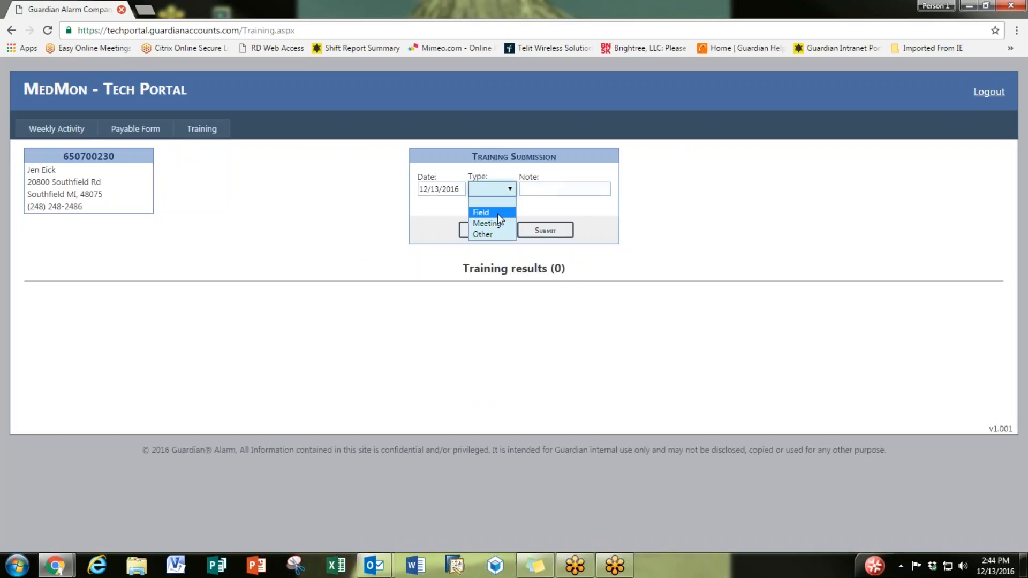
pyautogui.click(497, 213)
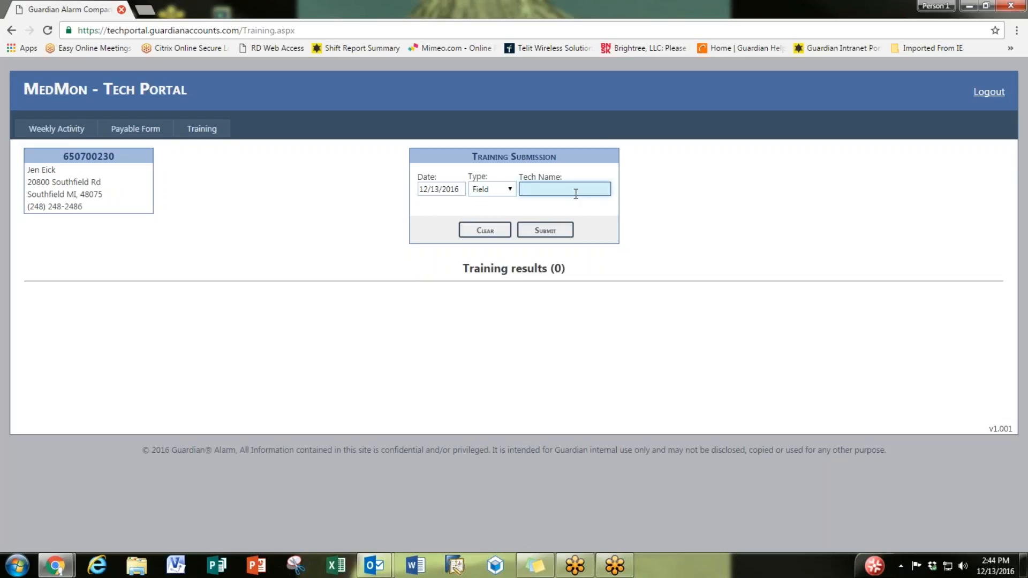
pyautogui.write('Joe')
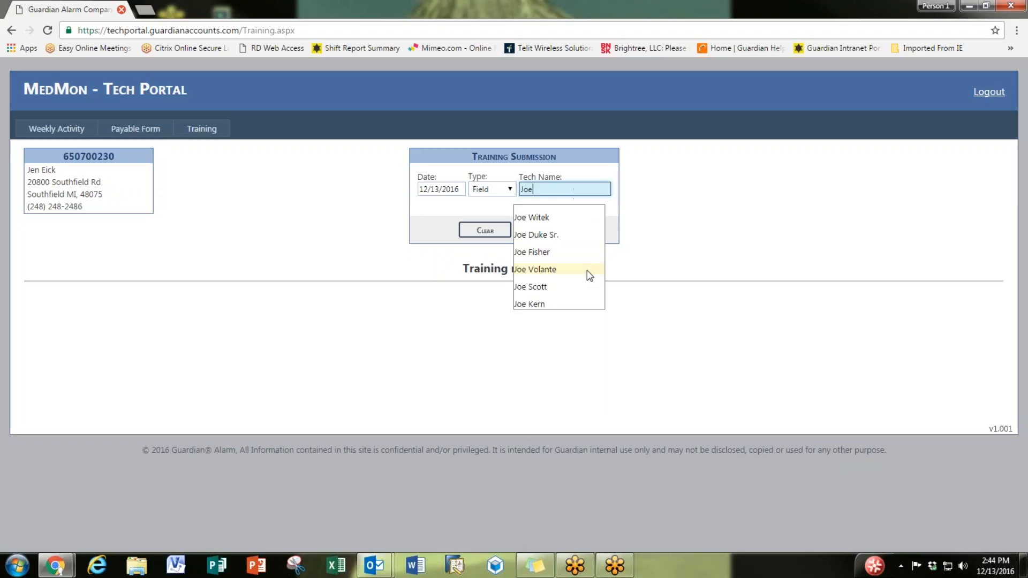
pyautogui.click(587, 269)
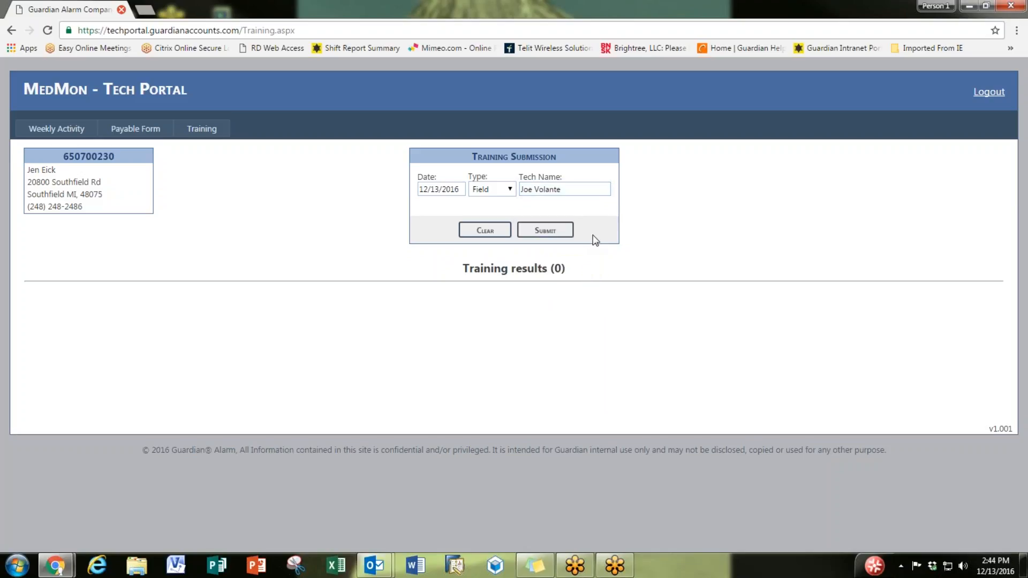
pyautogui.click(546, 231)
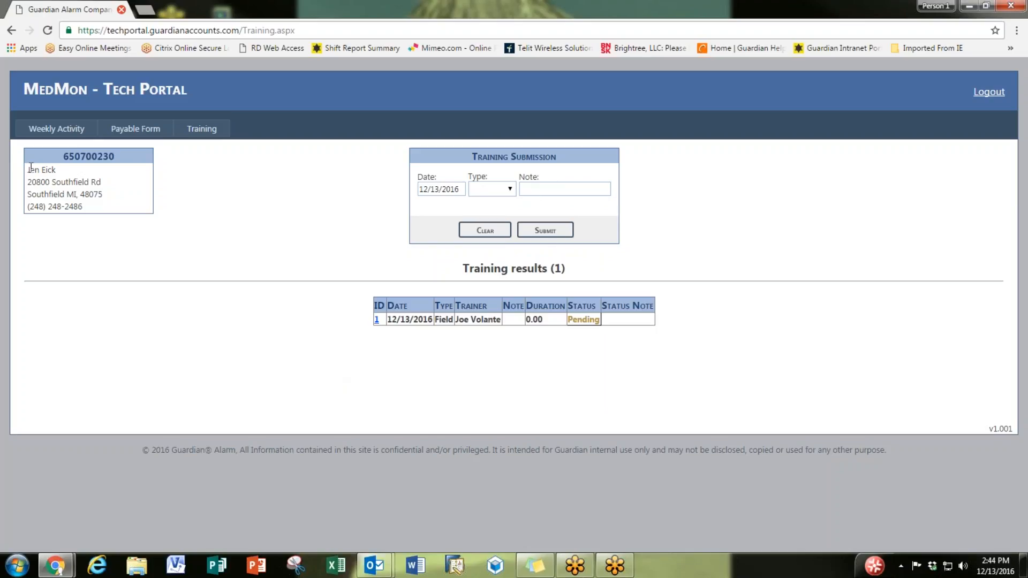
# Step: Choose Meeting as the training type and enter the note 'Conference Call'
pyautogui.moveTo(27, 170); pyautogui.dragTo(56, 170)
pyautogui.click(490, 189)
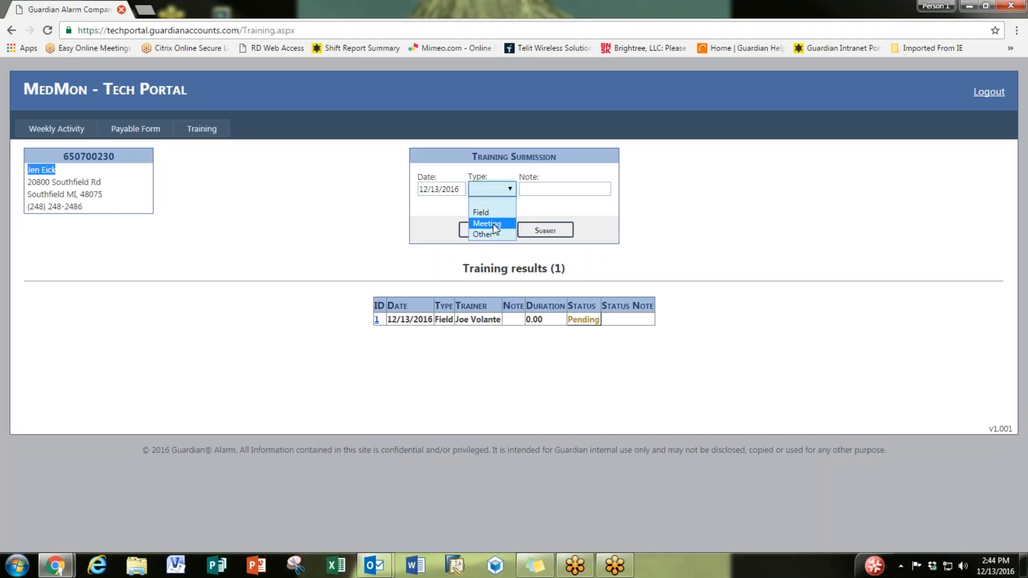
pyautogui.click(494, 224)
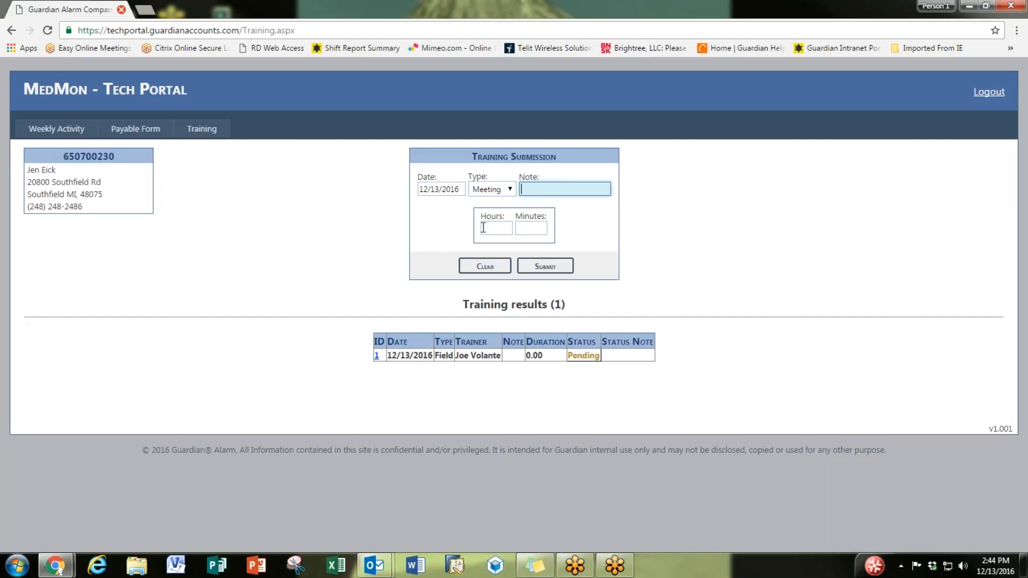
pyautogui.write('Conference Call')
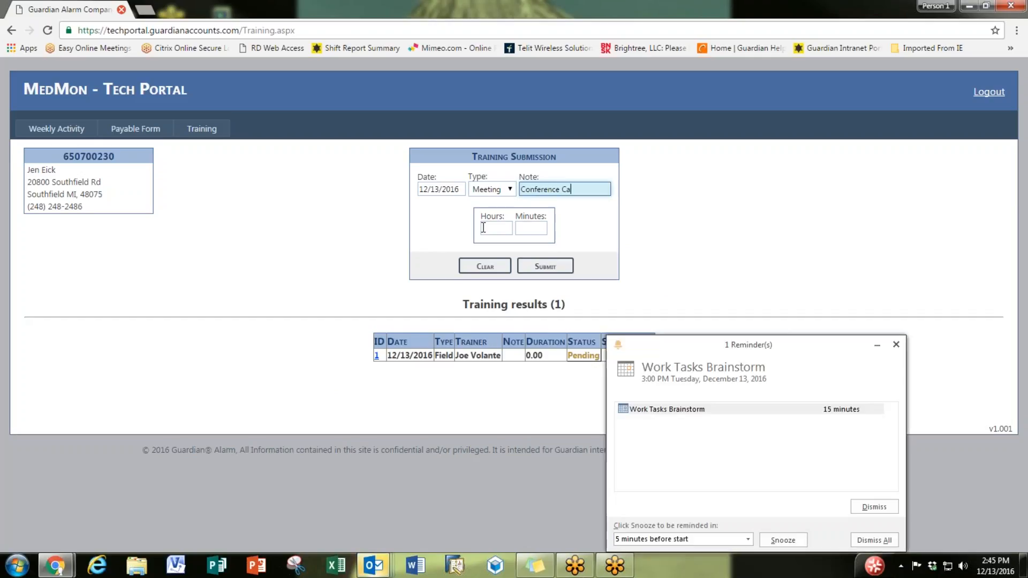
pyautogui.click(869, 539)
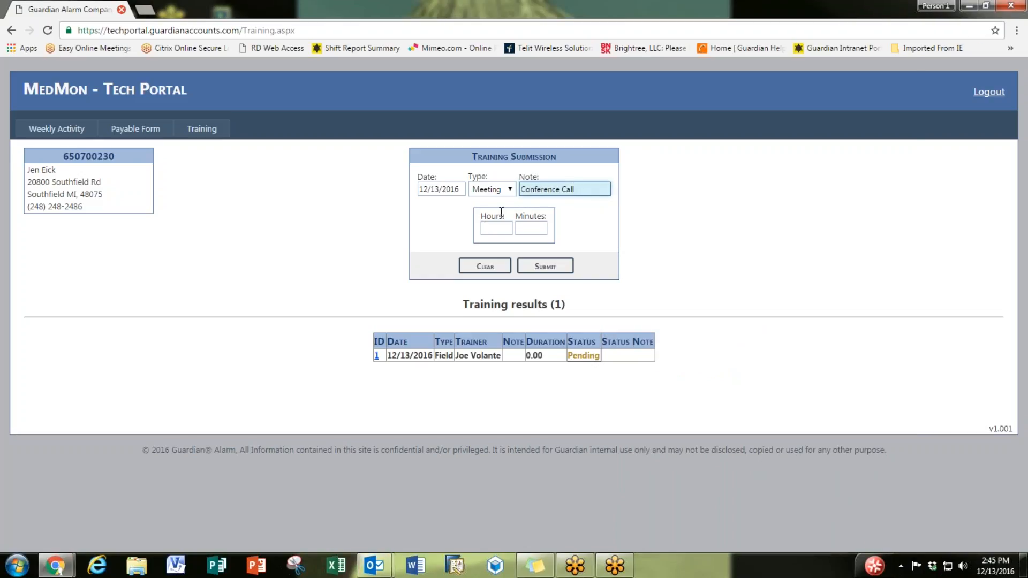
# Step: Set 1 hour 30 minutes, date it 11/09/2016, submit, and return to Weekly Activity
pyautogui.click(509, 230)
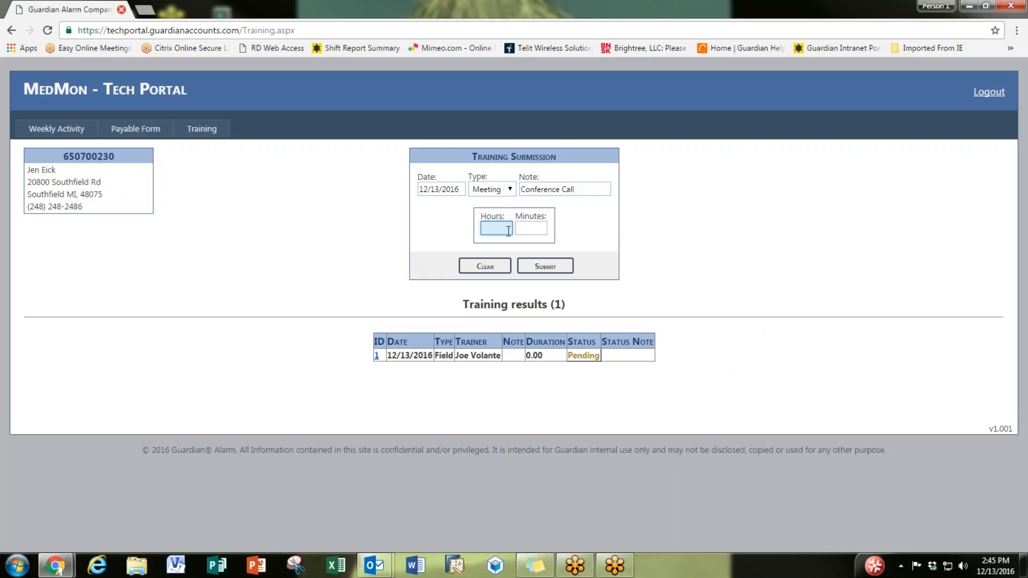
pyautogui.write('1')
pyautogui.click(525, 227)
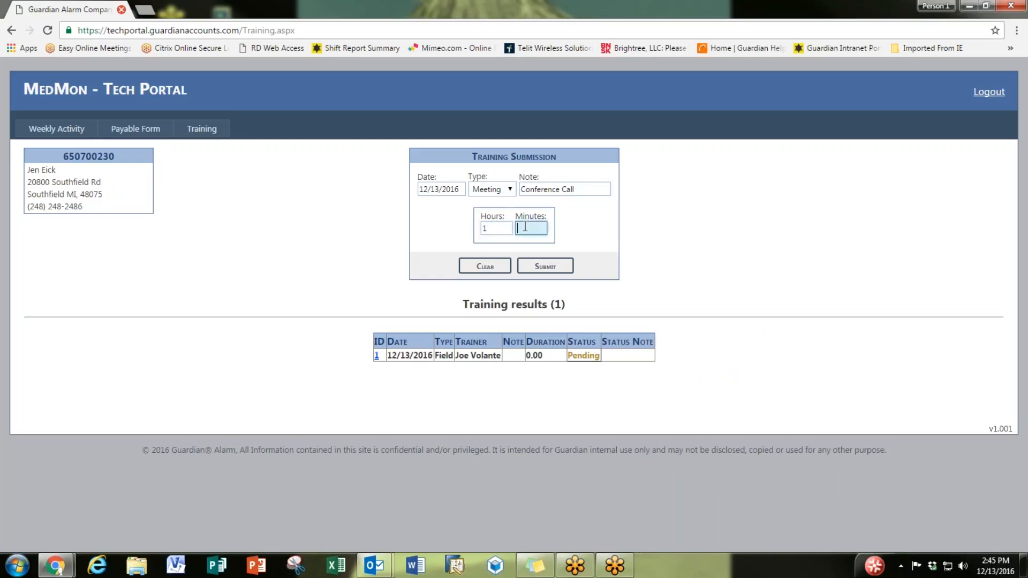
pyautogui.write('30')
pyautogui.click(439, 189)
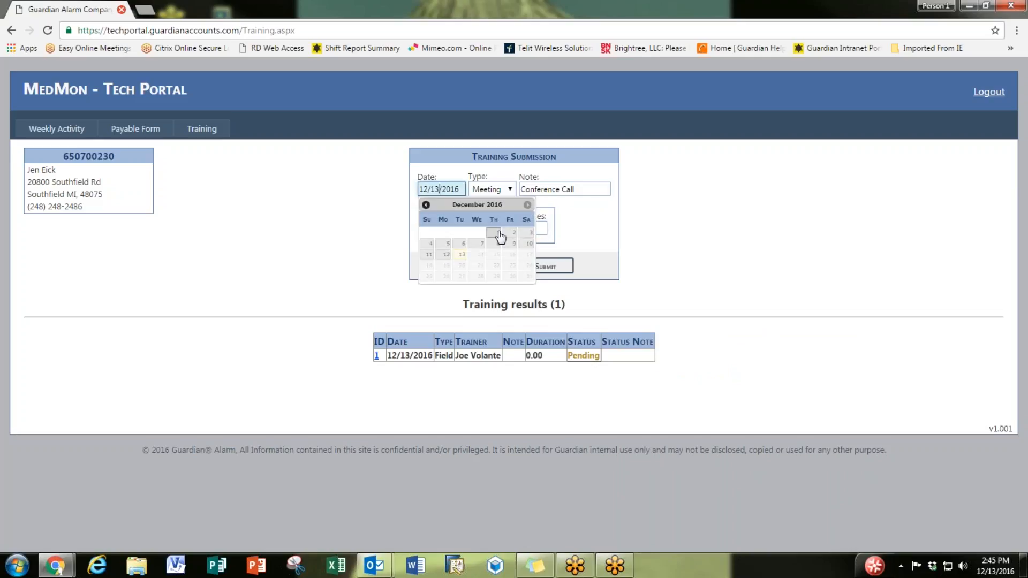
pyautogui.click(427, 205)
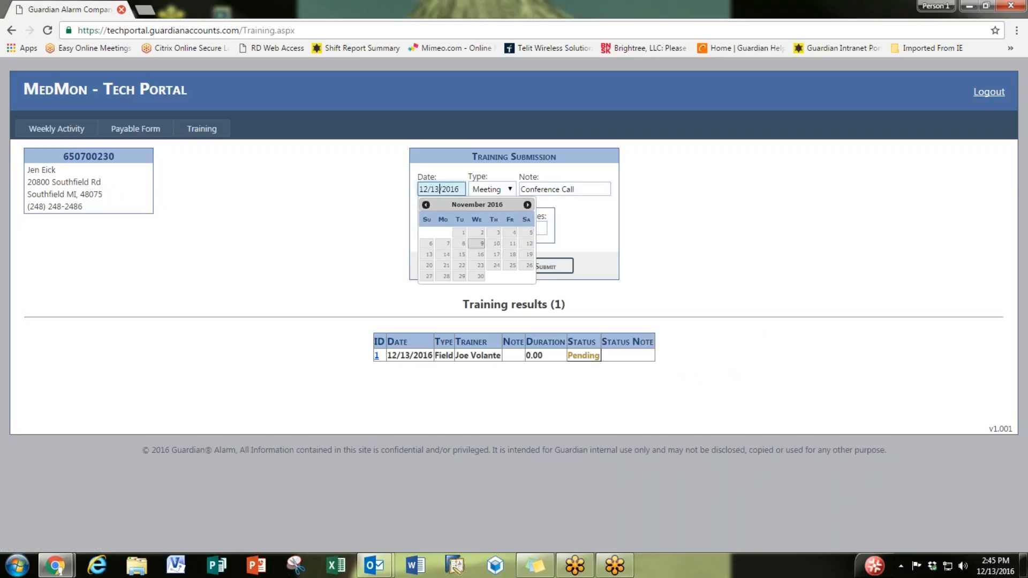
pyautogui.click(478, 244)
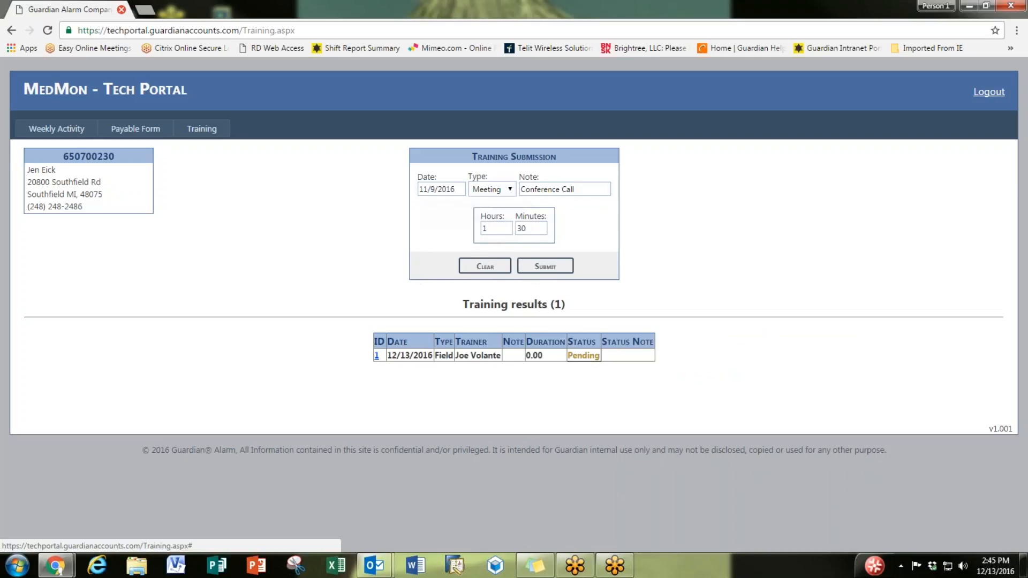
pyautogui.click(560, 268)
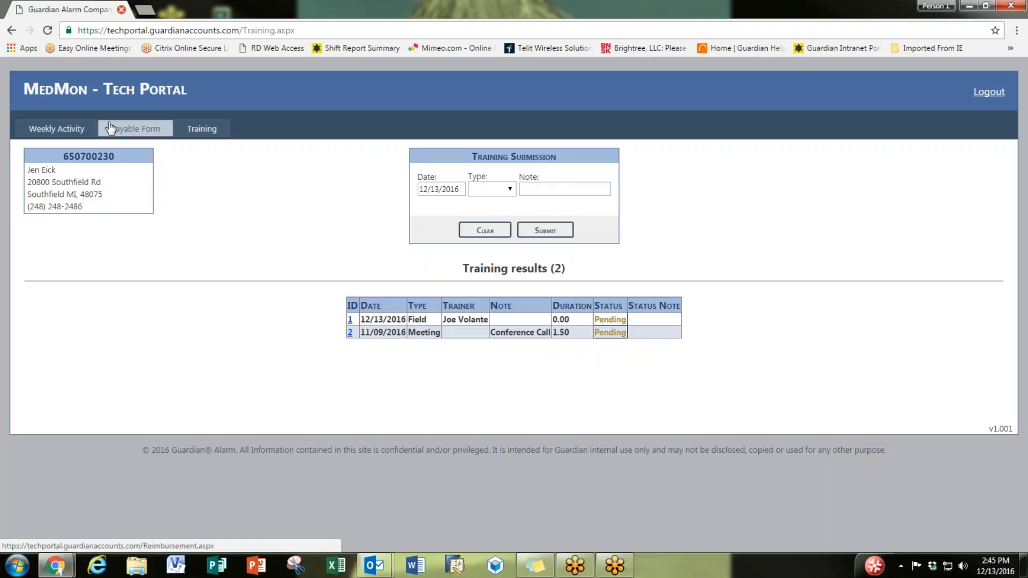
pyautogui.click(67, 127)
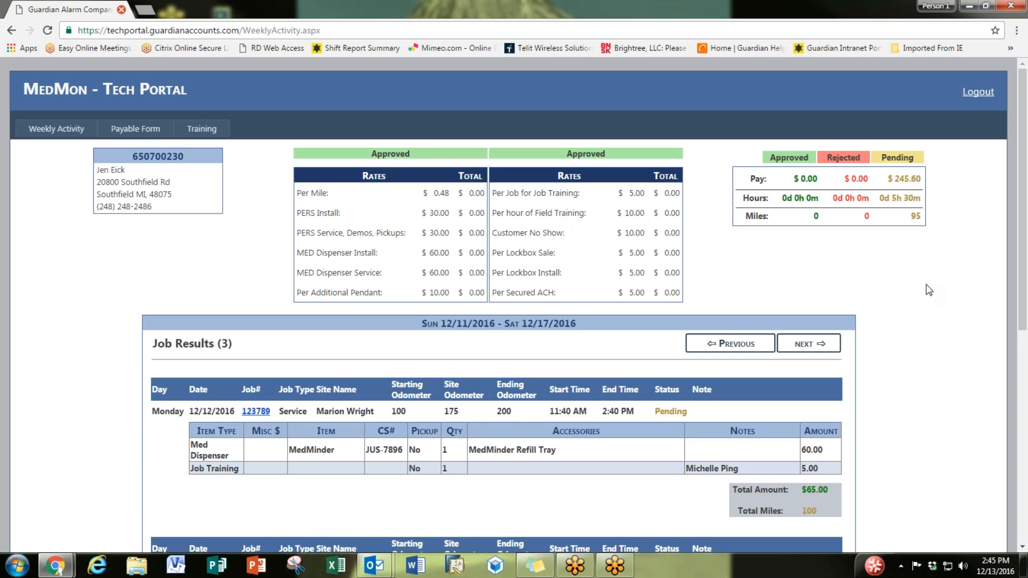
# Step: Review the three pending jobs for 12/11–12/17/2016 and their line items, ending at the top
pyautogui.scroll(-7, 925, 320)
pyautogui.scroll(7, 925, 331)
pyautogui.scroll(-2, 70, 274)
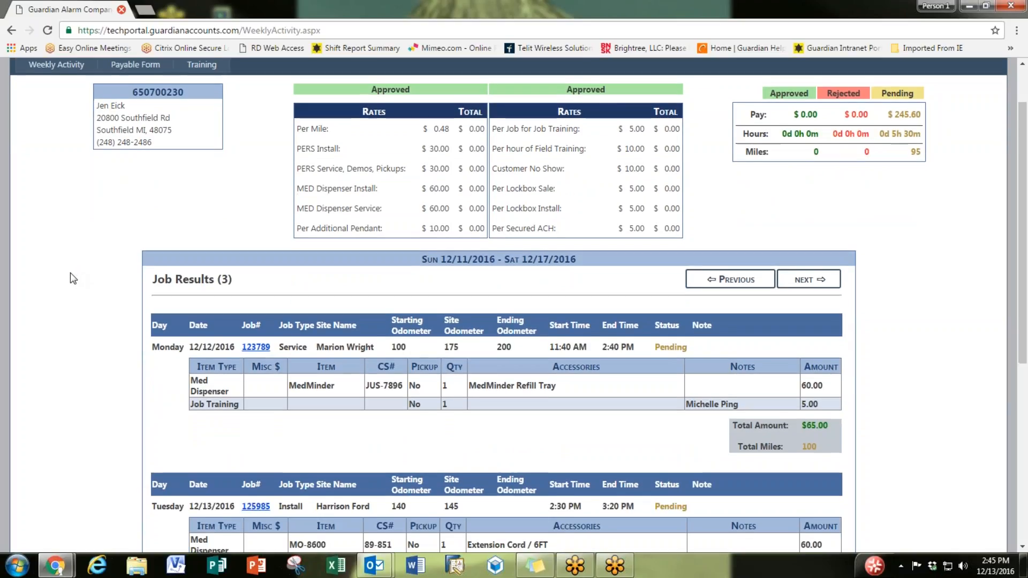
pyautogui.scroll(-4, 70, 279)
pyautogui.scroll(6, 68, 279)
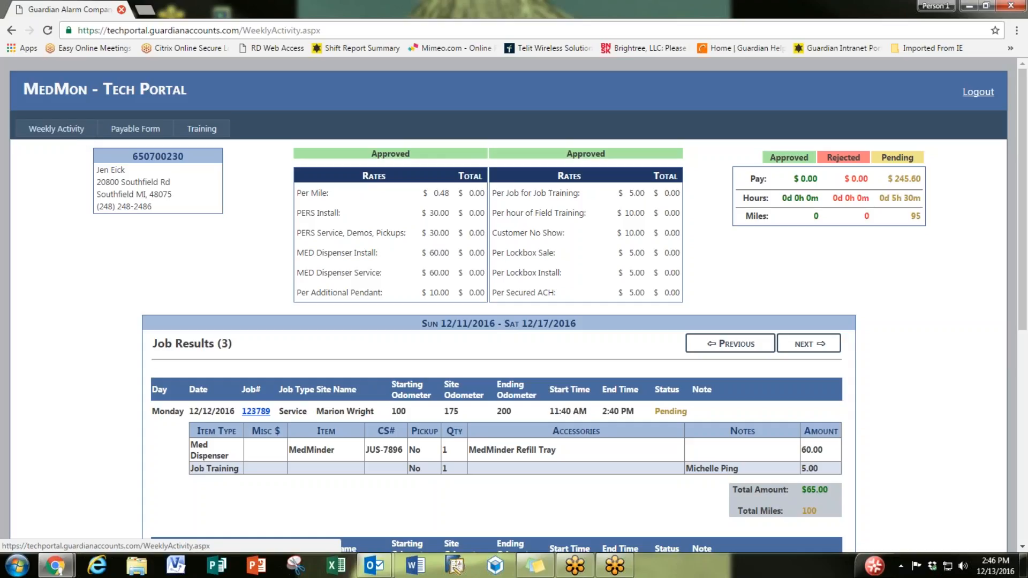
pyautogui.scroll(-1, 532, 314)
pyautogui.scroll(-2, 525, 320)
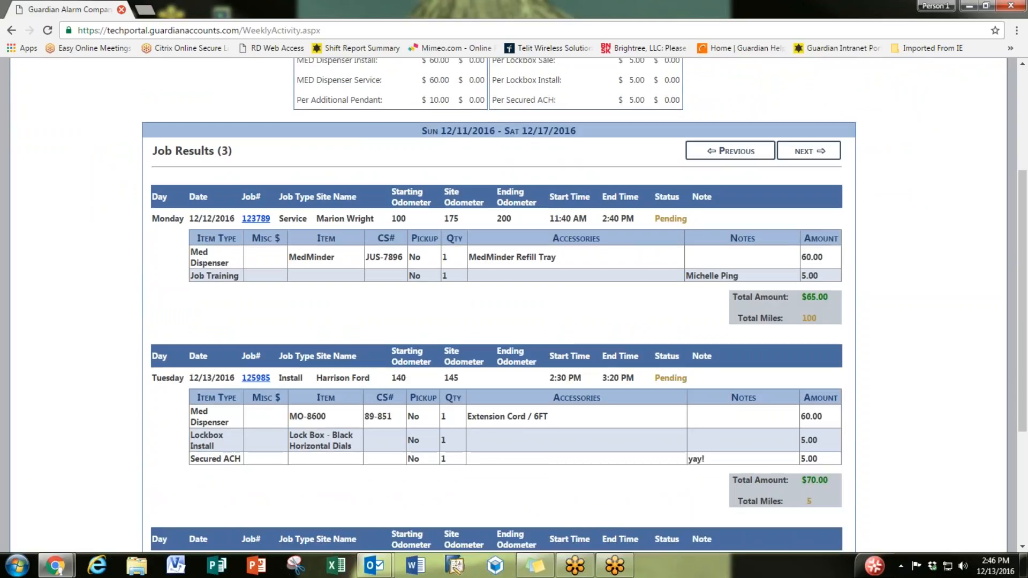
pyautogui.scroll(3, 514, 305)
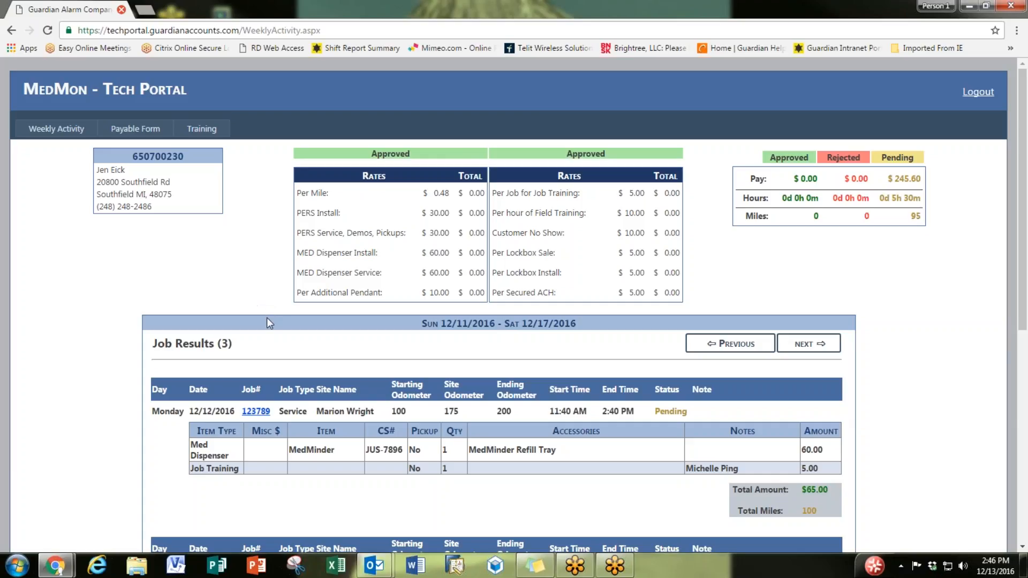
pyautogui.scroll(-3, 1005, 323)
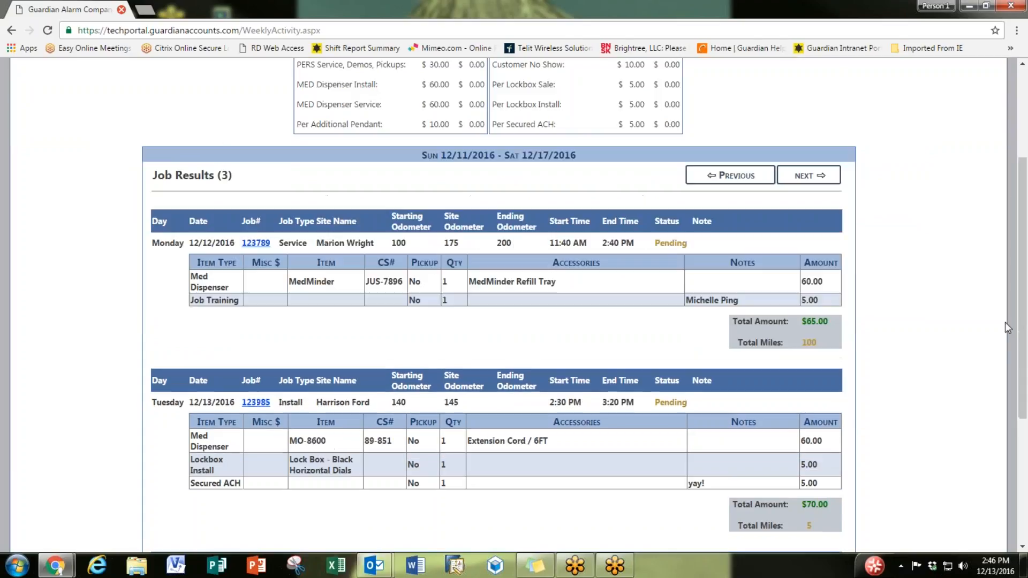
pyautogui.scroll(3, 1005, 322)
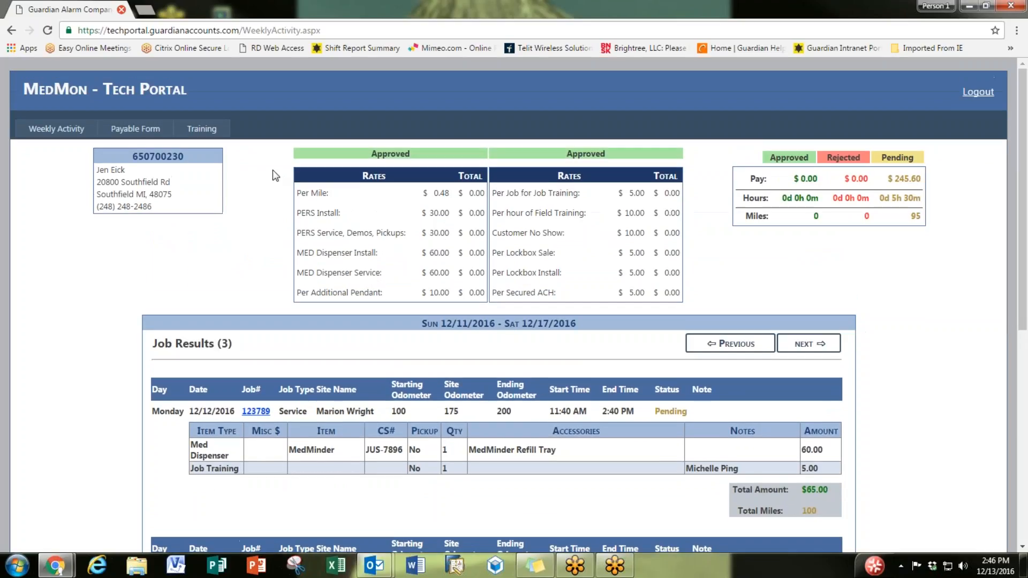